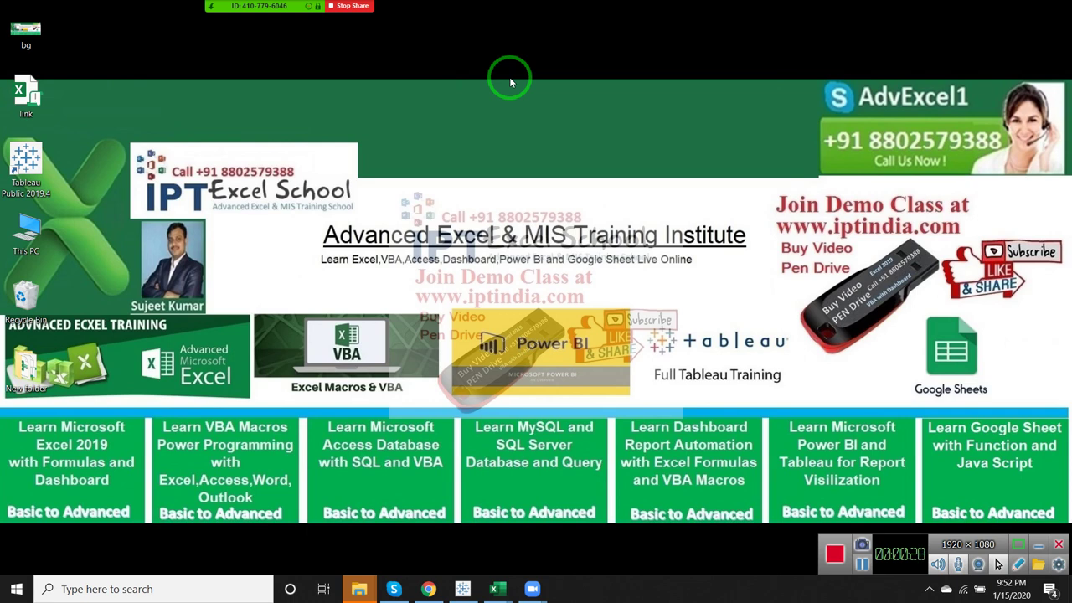
- Go to My Drive in the browser by entering 'dr' in the address bar
click(185, 13)
click(491, 12)
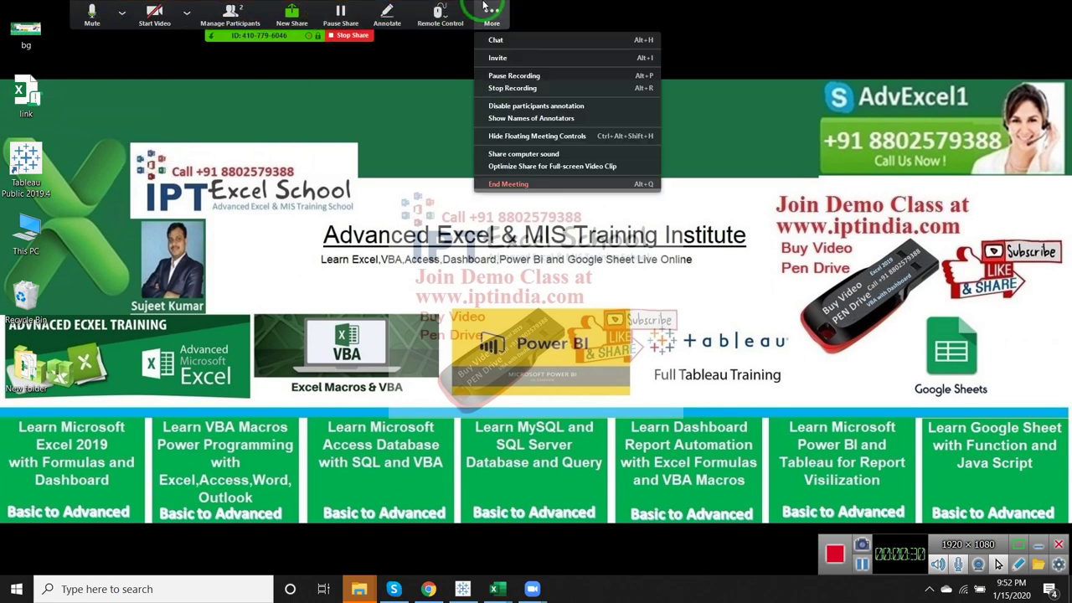
click(425, 586)
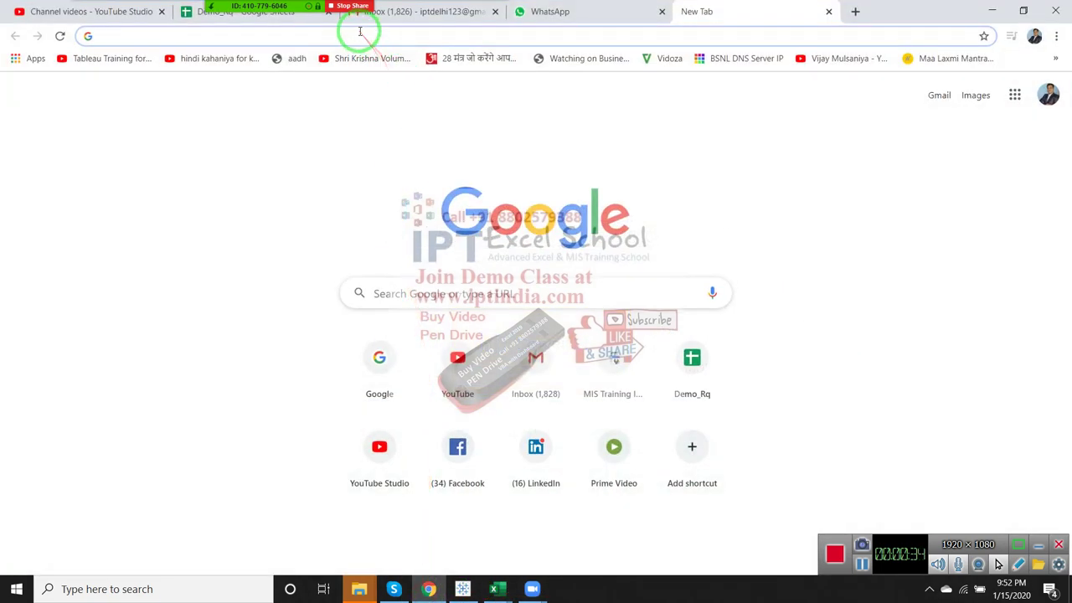
click(354, 36)
text(drive.google.com/drive/my-drive)
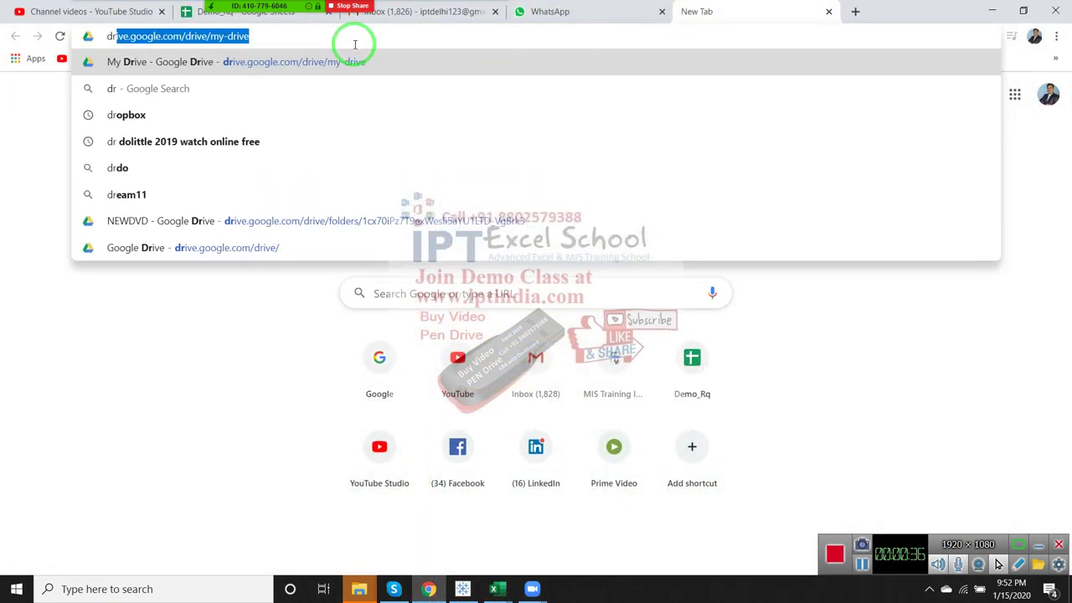
key(Return)
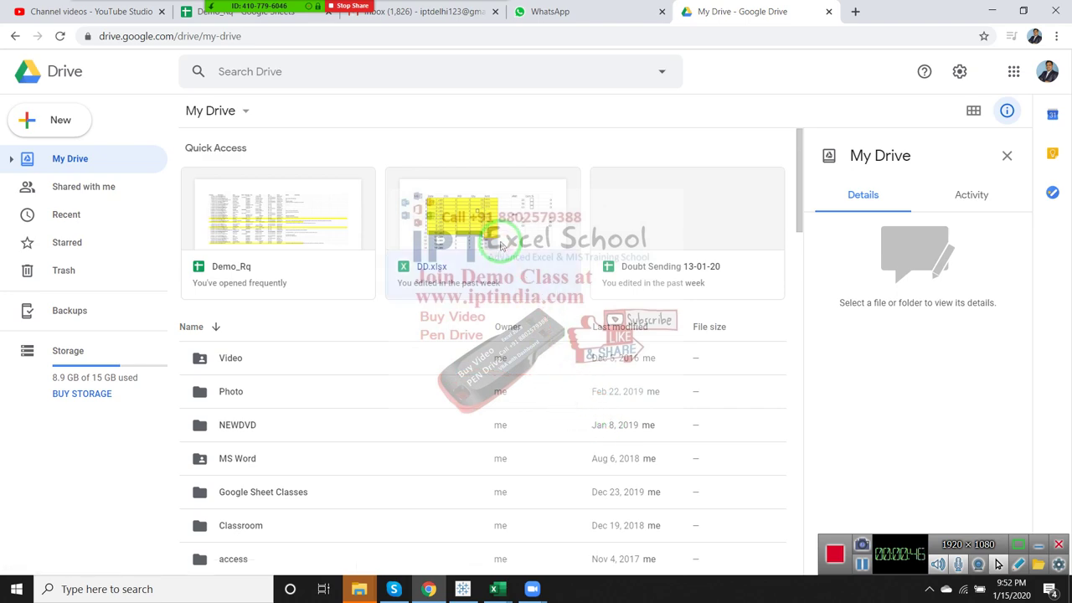
- Open DD.xlsx from My Drive with Google Sheets
click(500, 244)
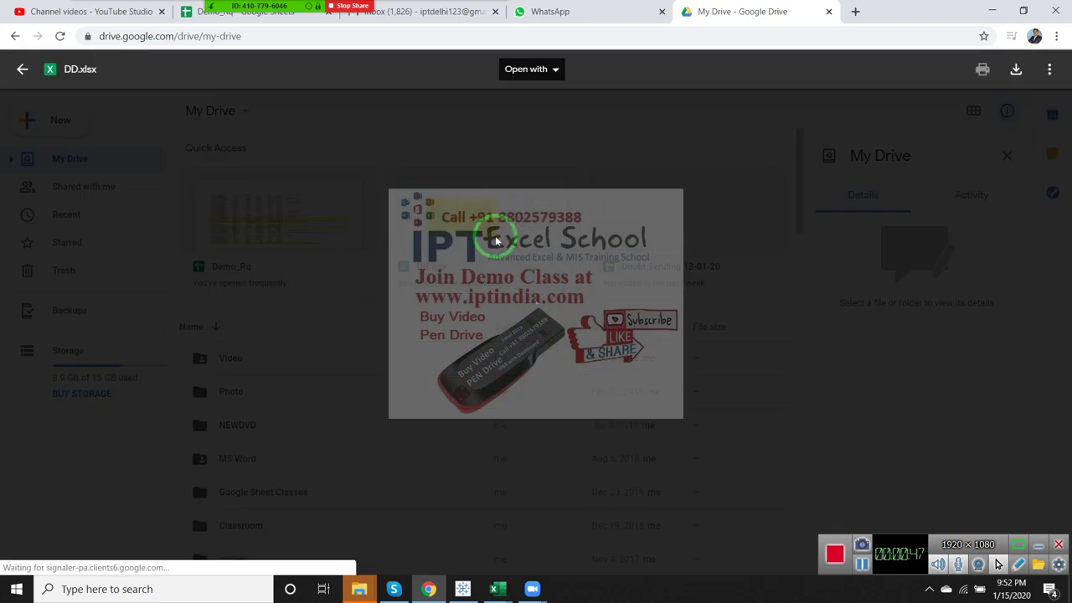
click(561, 72)
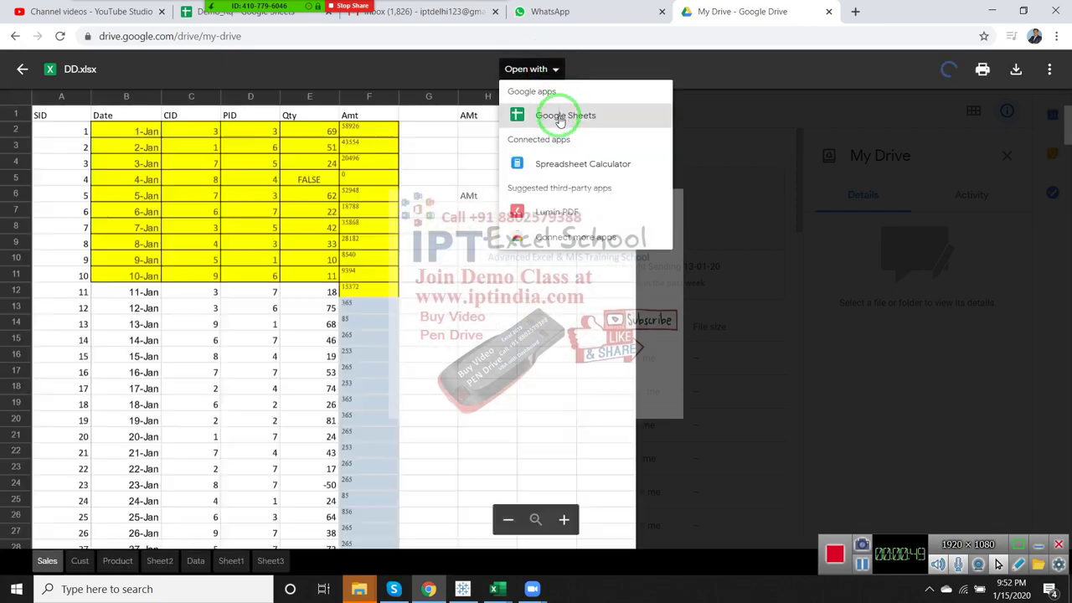
click(559, 117)
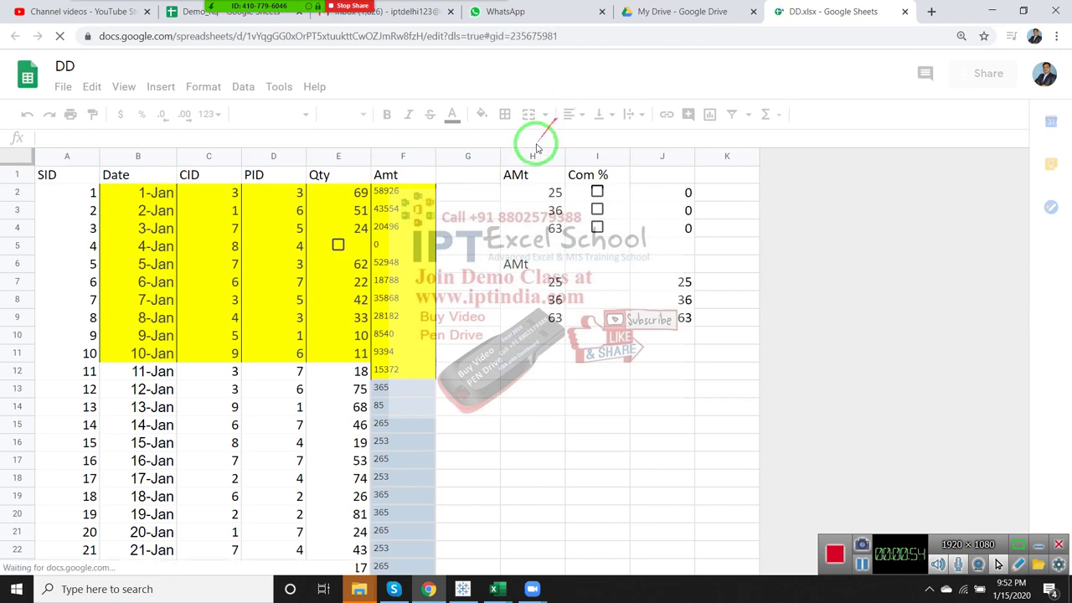
- Switch from the Data sheet to Sheet3
click(546, 445)
click(402, 560)
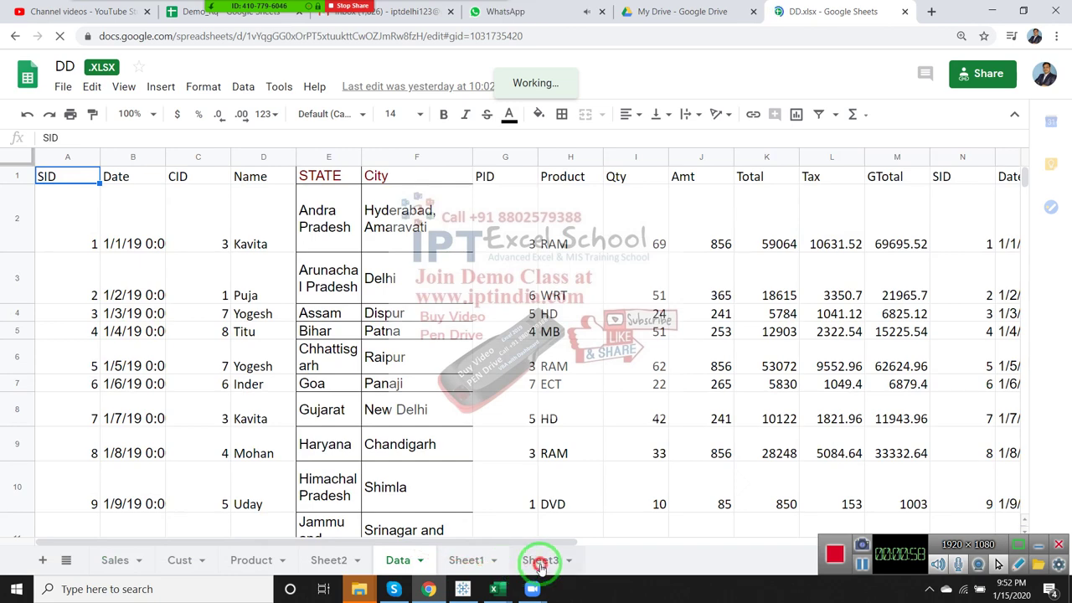
click(535, 560)
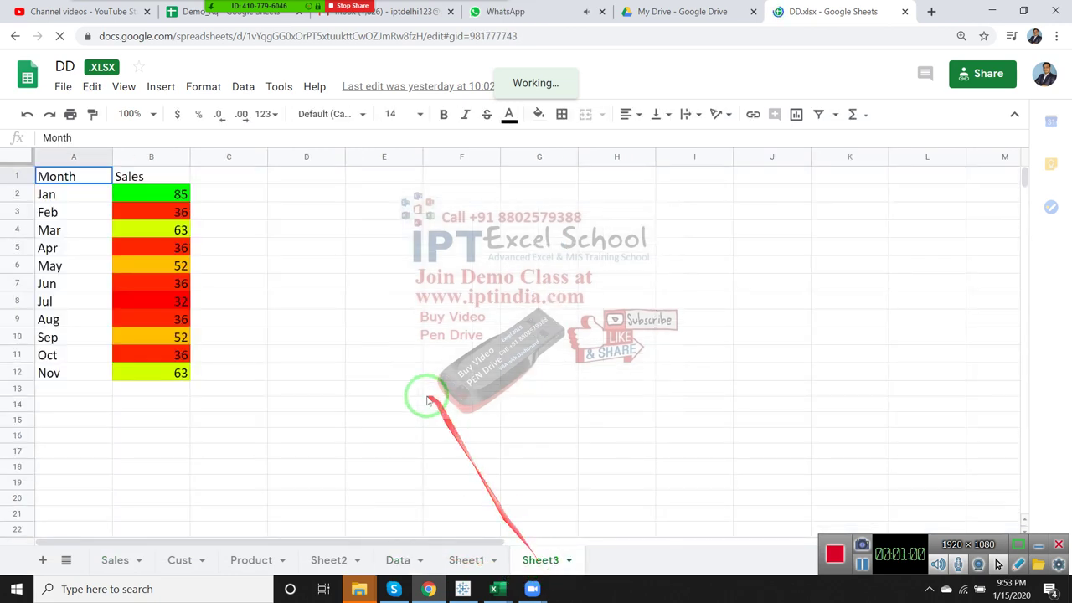
- Delete columns A to C holding the Month and Sales table
click(92, 151)
key(shift+Right)
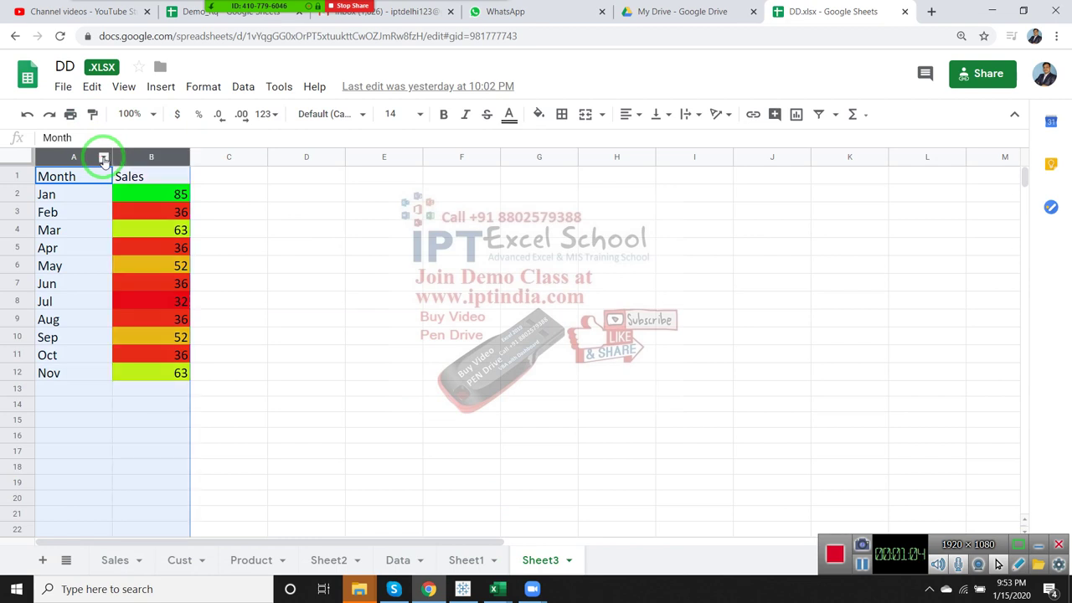
key(shift+Right)
key(ctrl+minus)
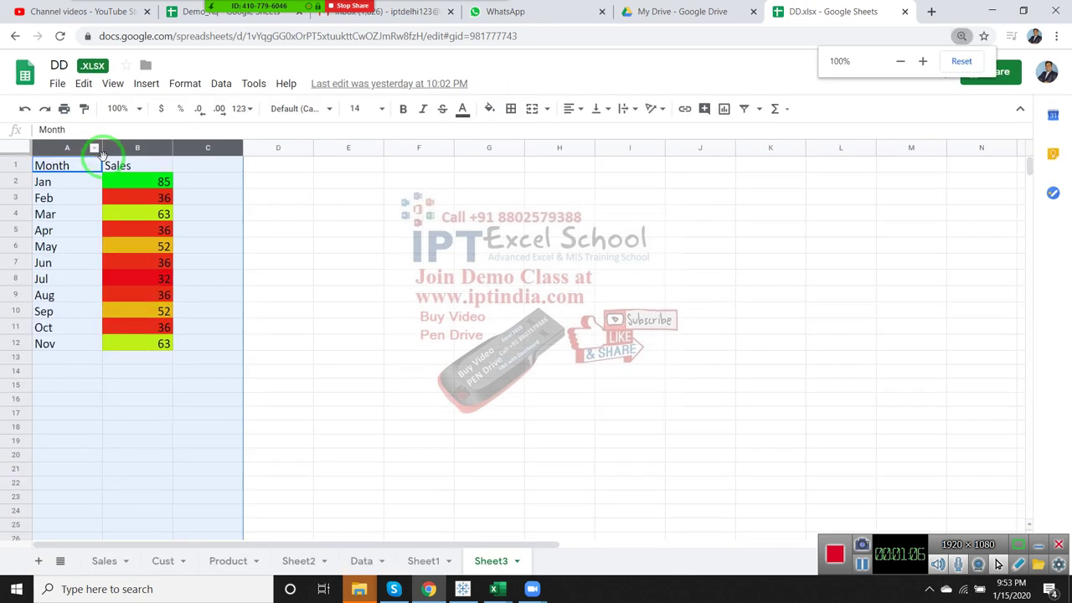
right_click(127, 151)
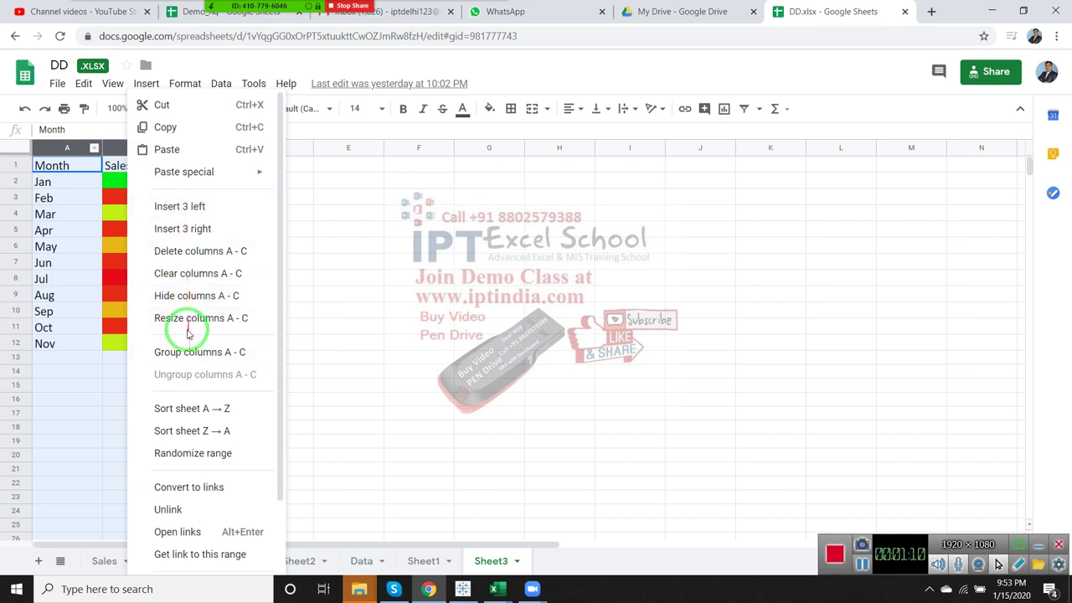
click(176, 250)
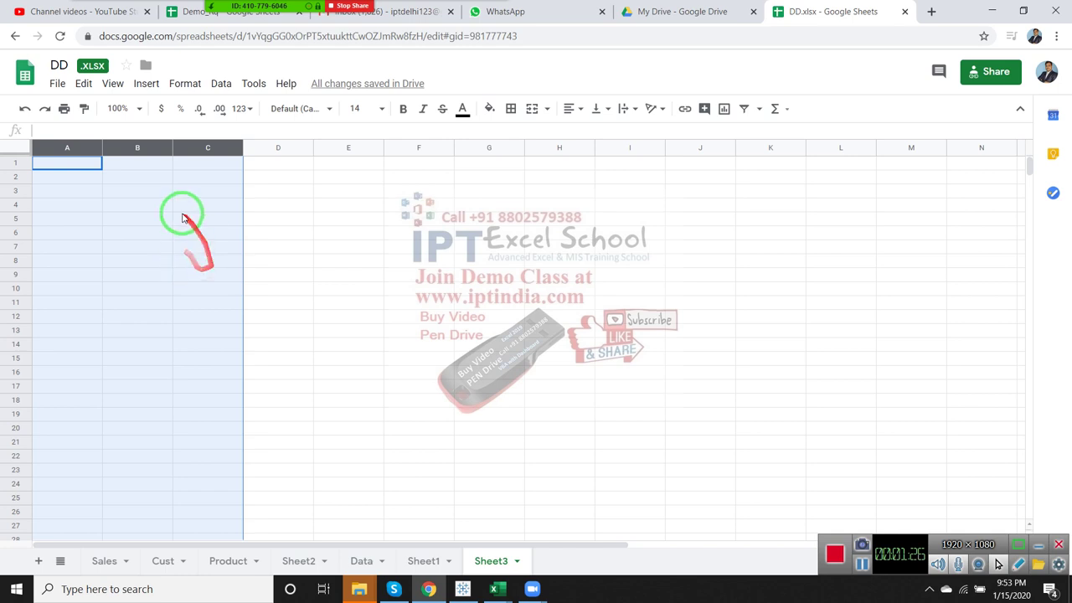
drag(180, 219, 180, 206)
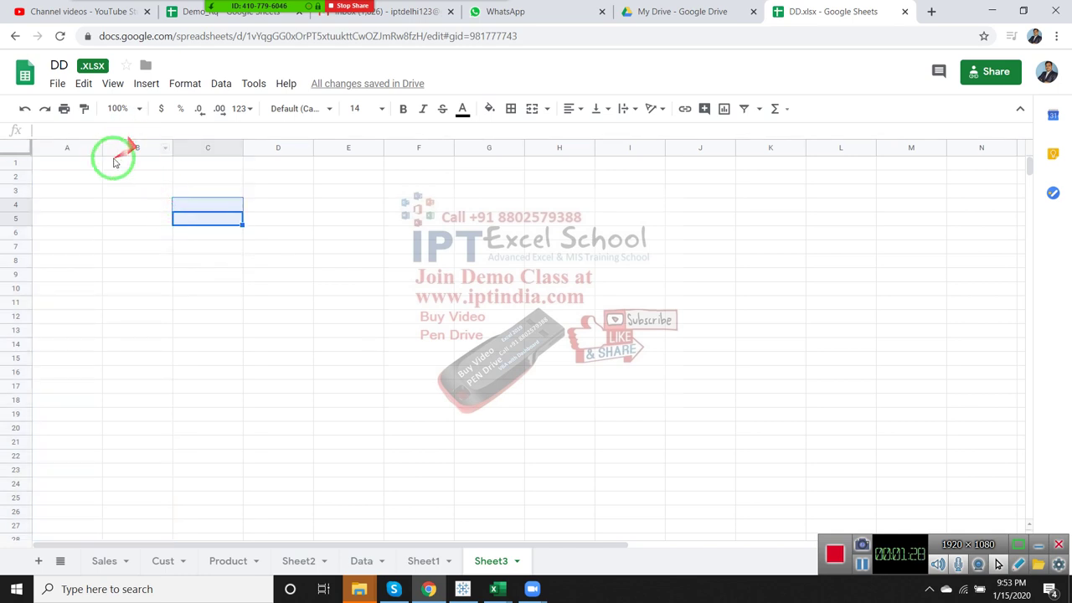
click(86, 159)
click(140, 92)
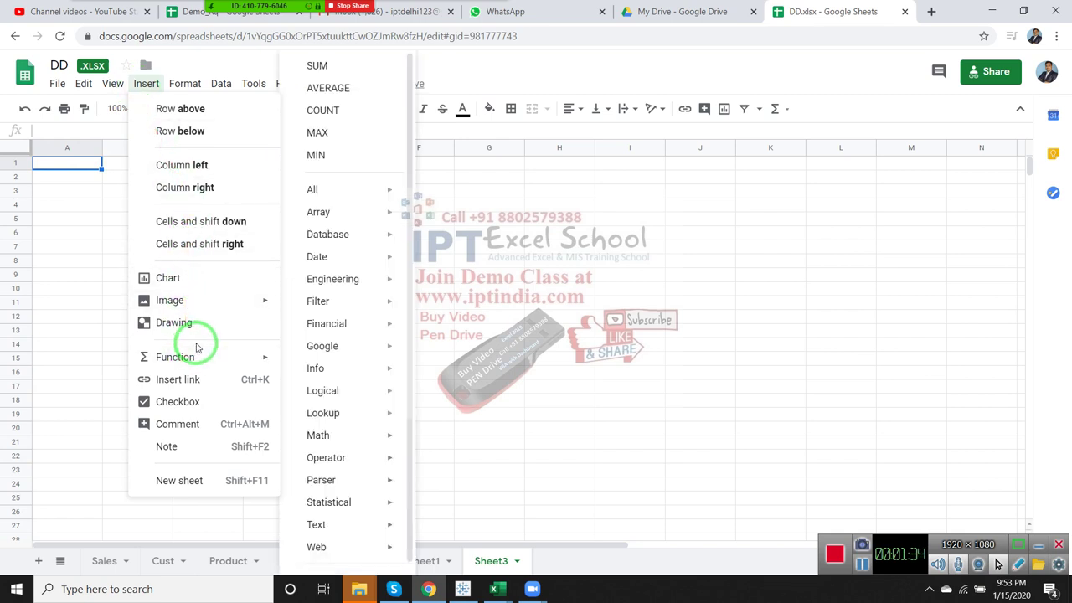
mouse_move(198, 357)
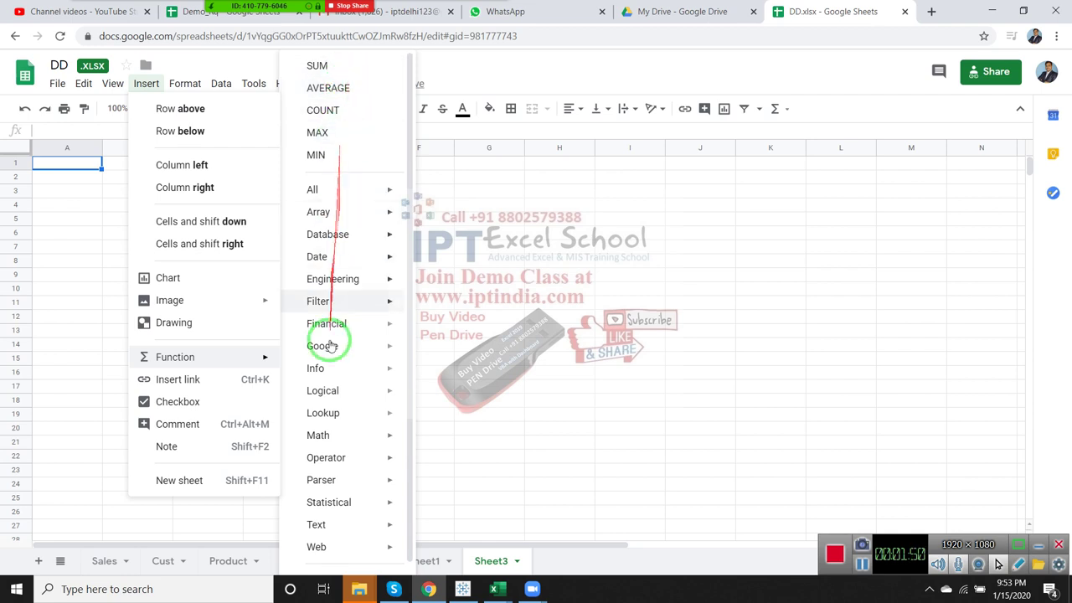
mouse_move(326, 208)
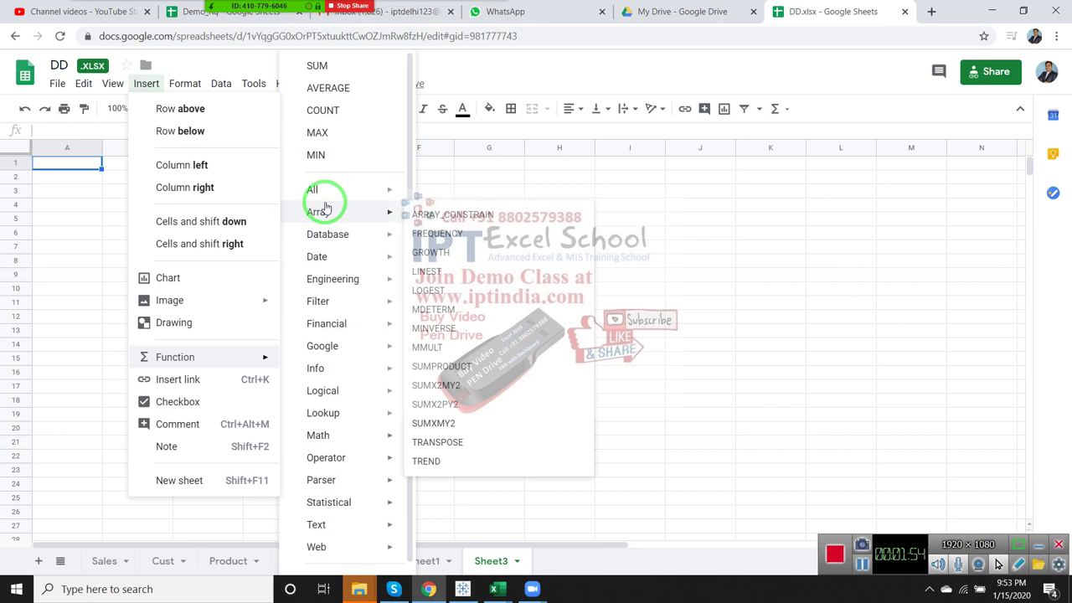
mouse_move(332, 236)
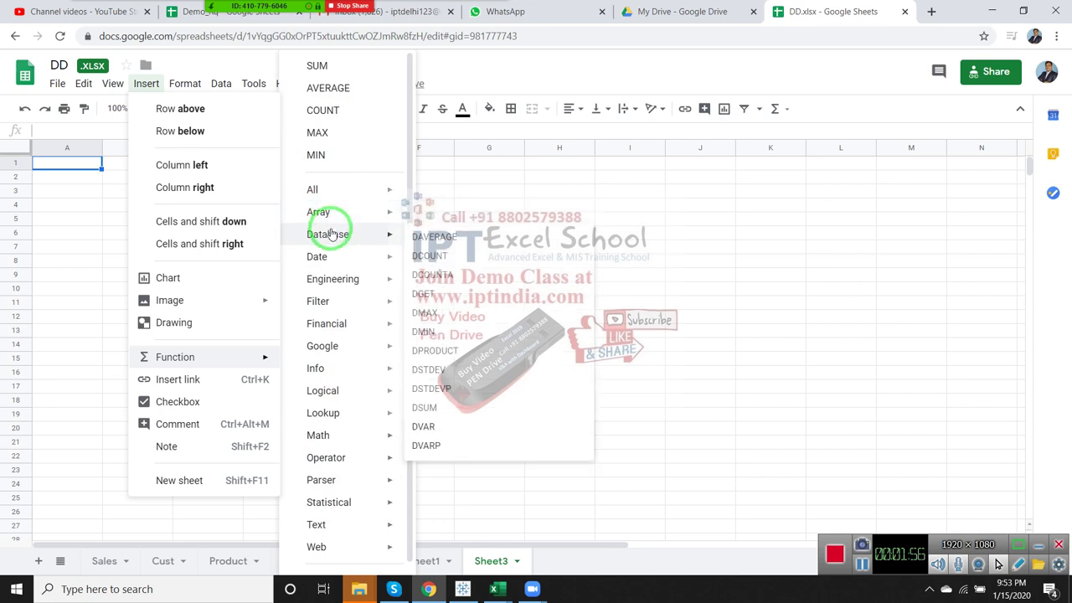
mouse_move(325, 255)
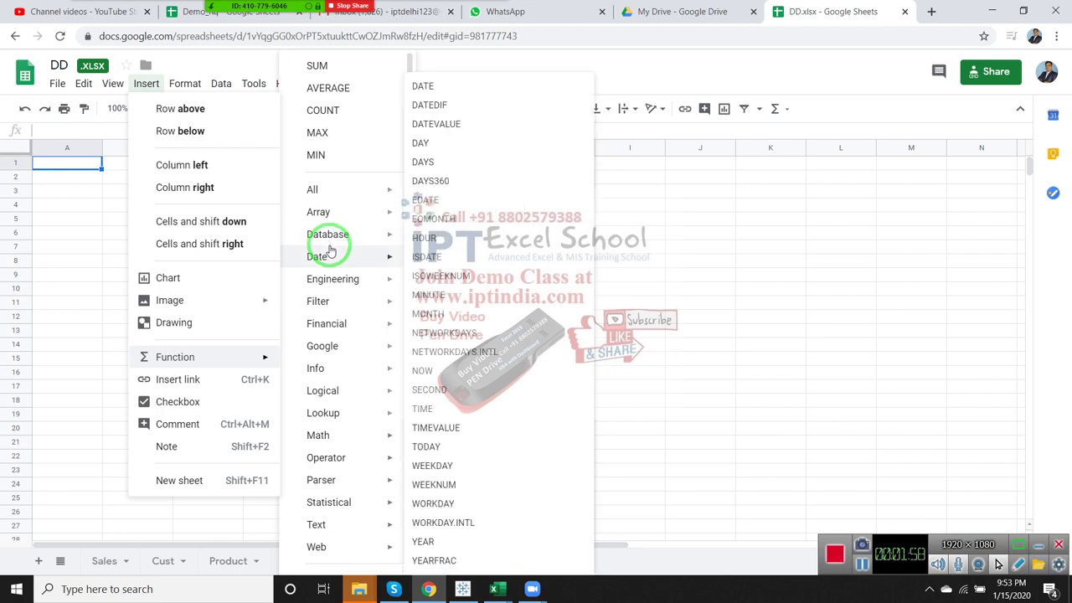
mouse_move(336, 303)
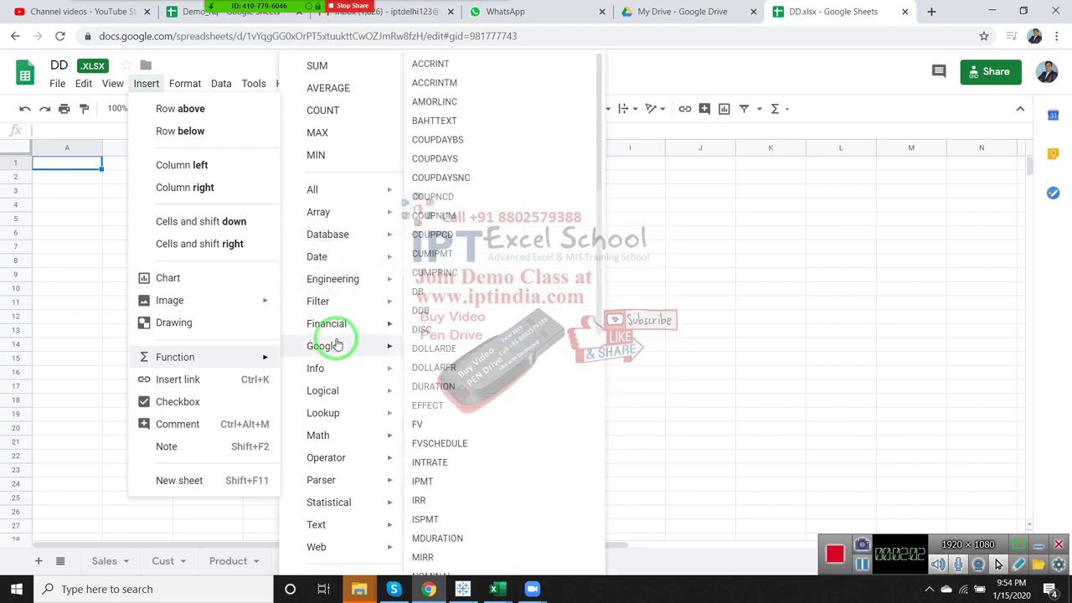
mouse_move(338, 349)
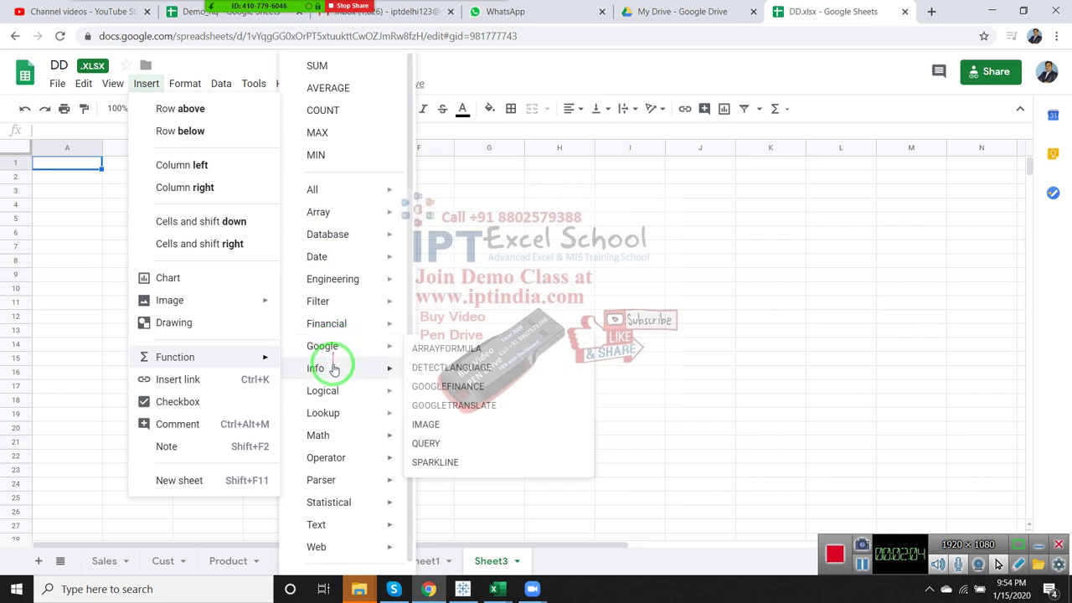
mouse_move(326, 390)
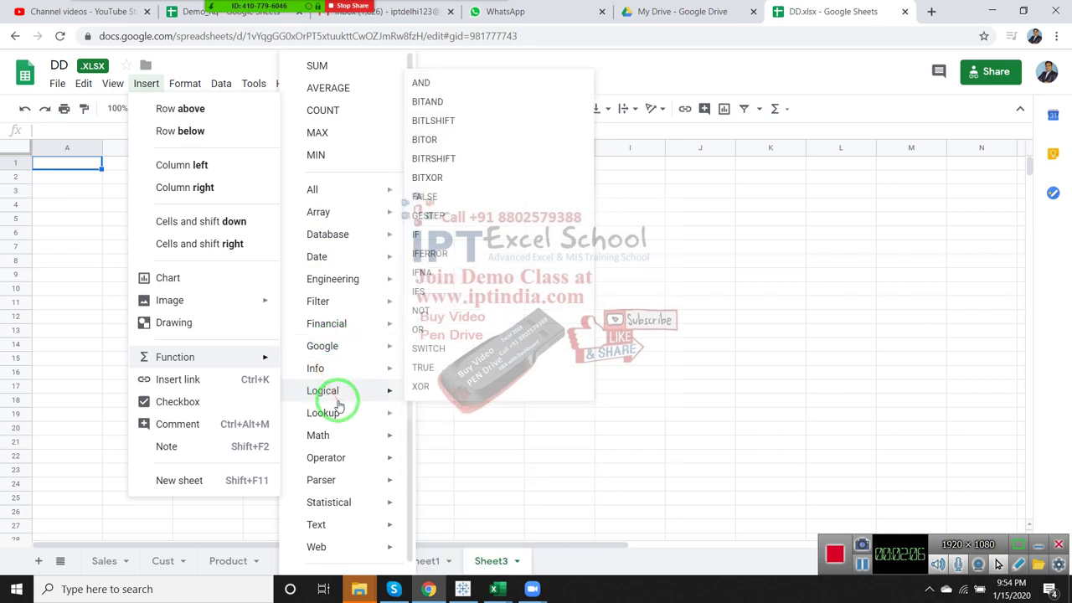
mouse_move(338, 416)
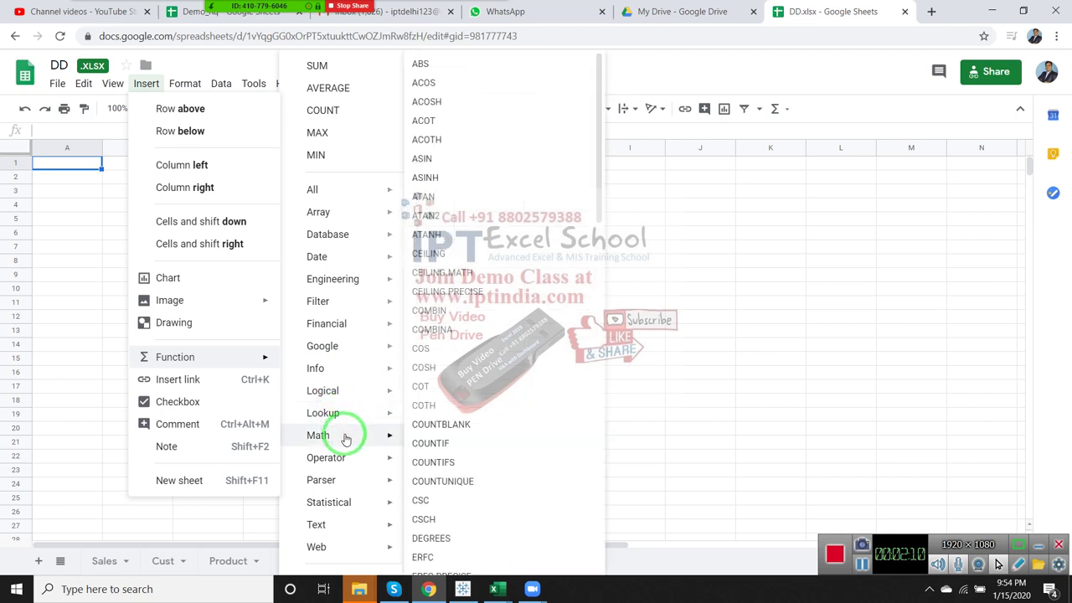
mouse_move(344, 460)
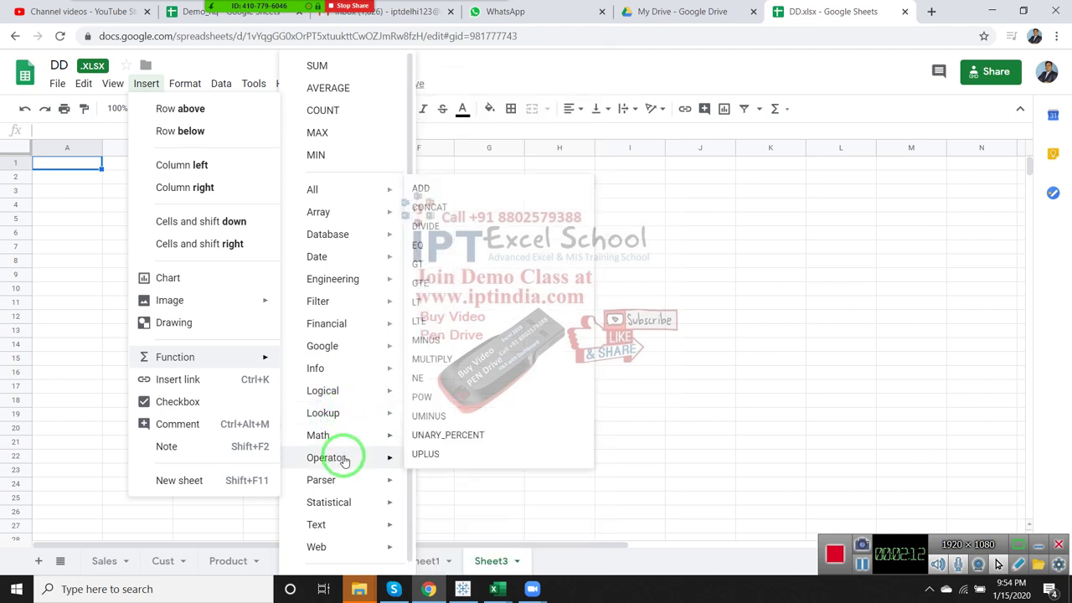
mouse_move(350, 482)
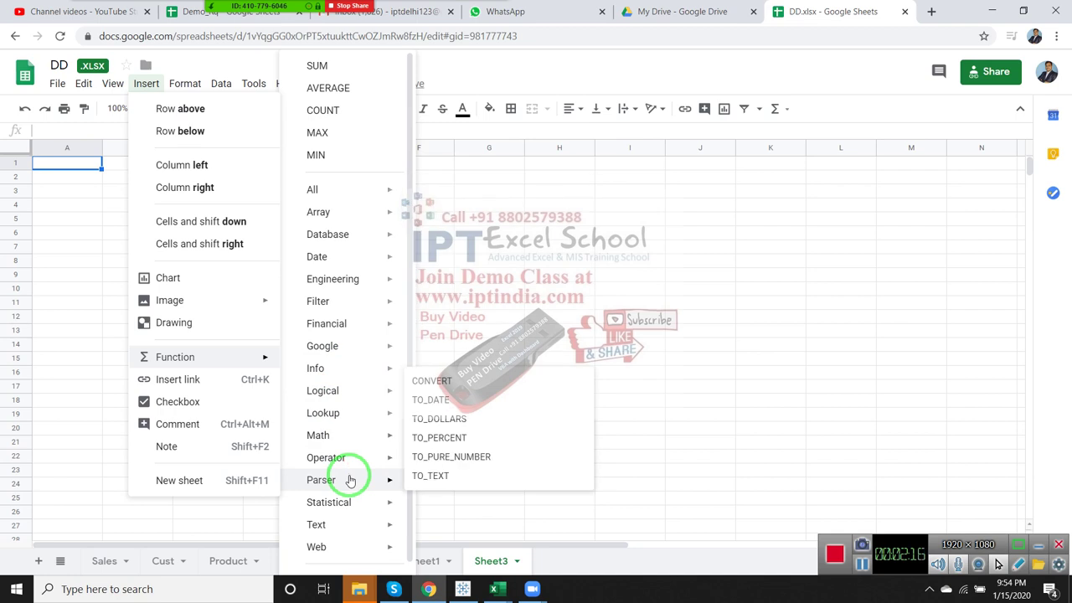
mouse_move(342, 515)
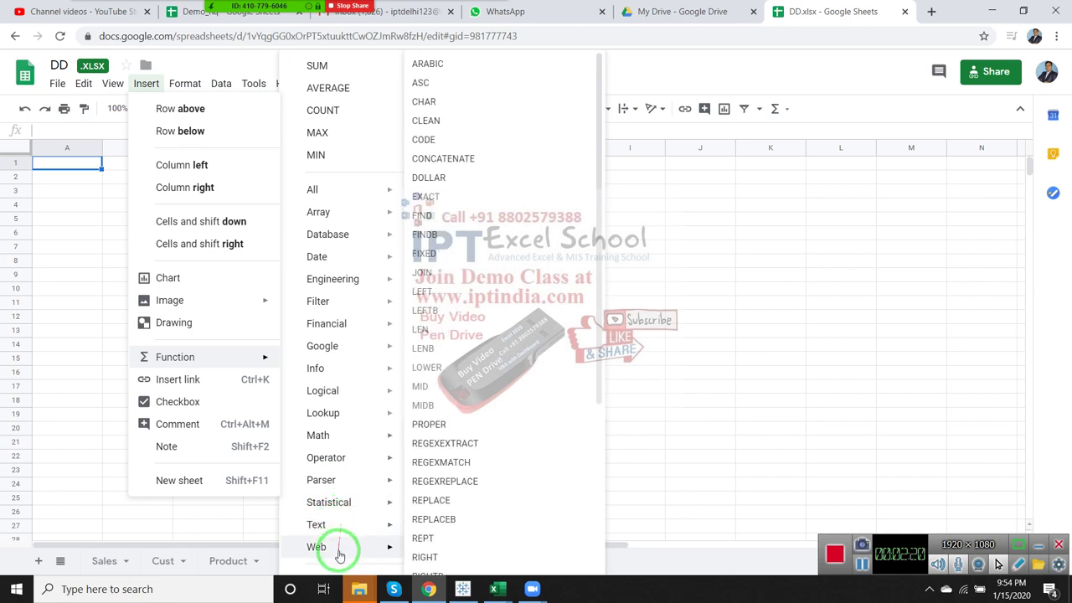
mouse_move(339, 550)
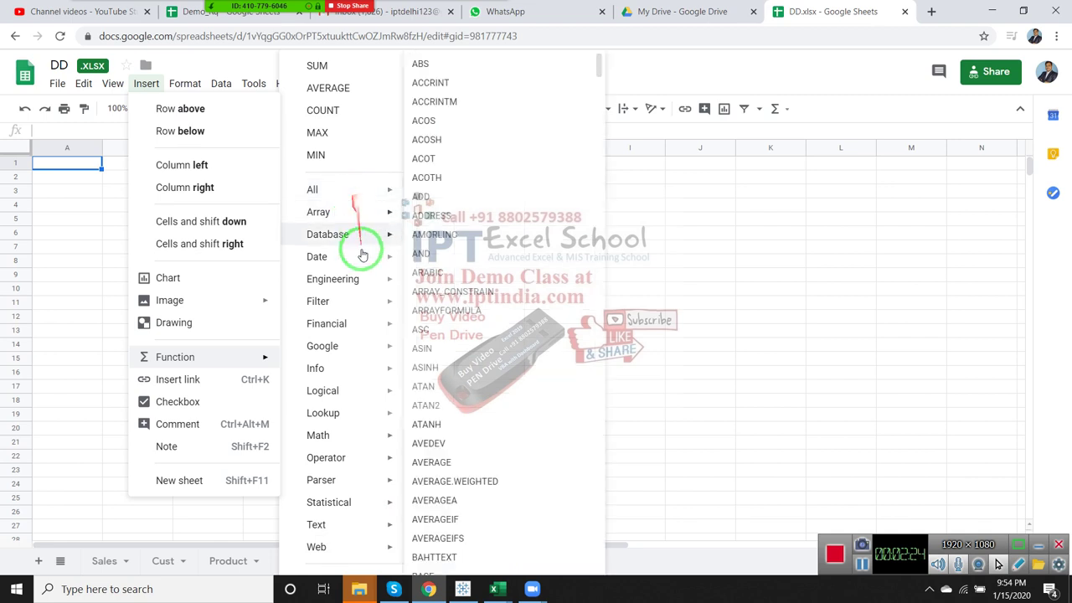
mouse_move(293, 216)
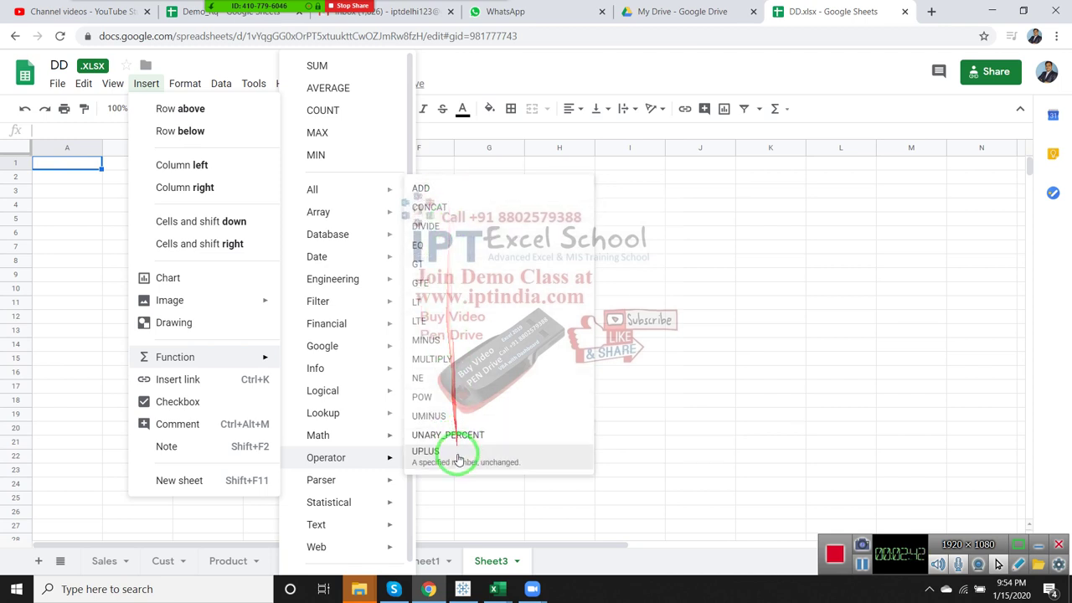
click(624, 191)
click(535, 169)
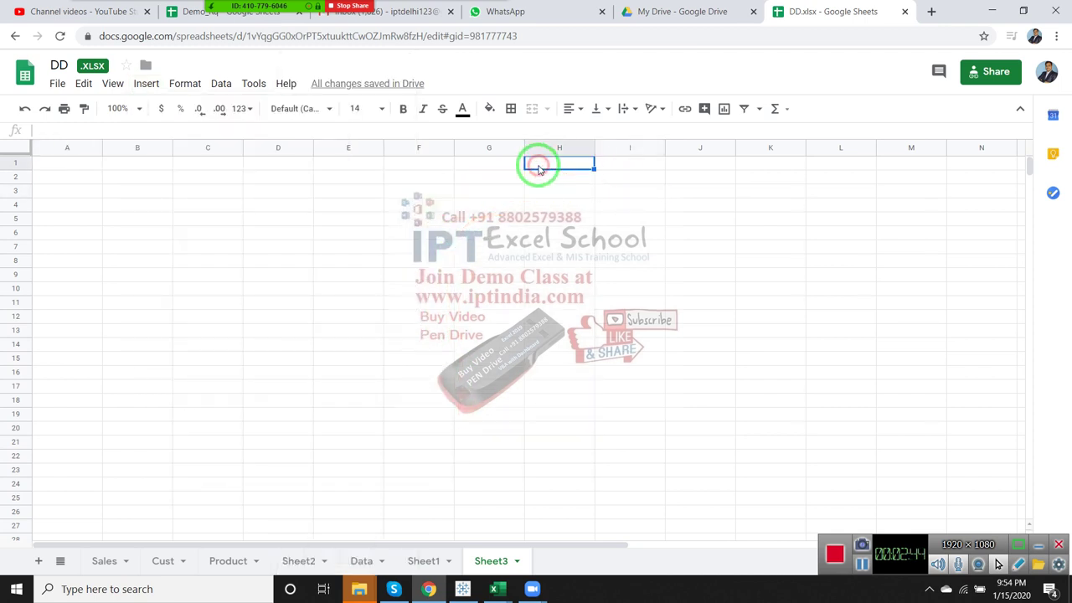
text(=)
key(Return)
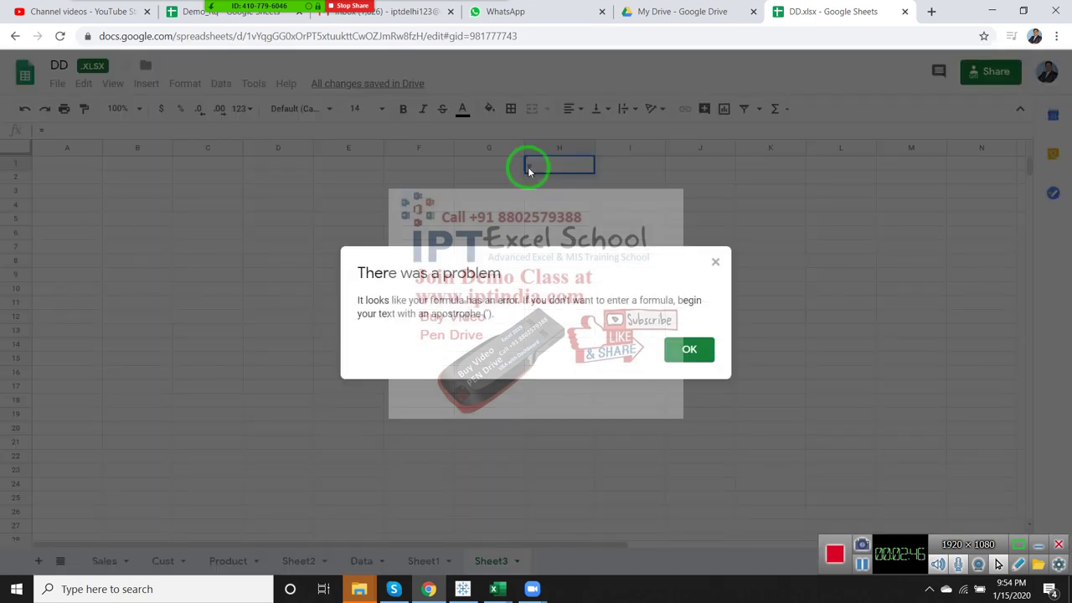
key(Return)
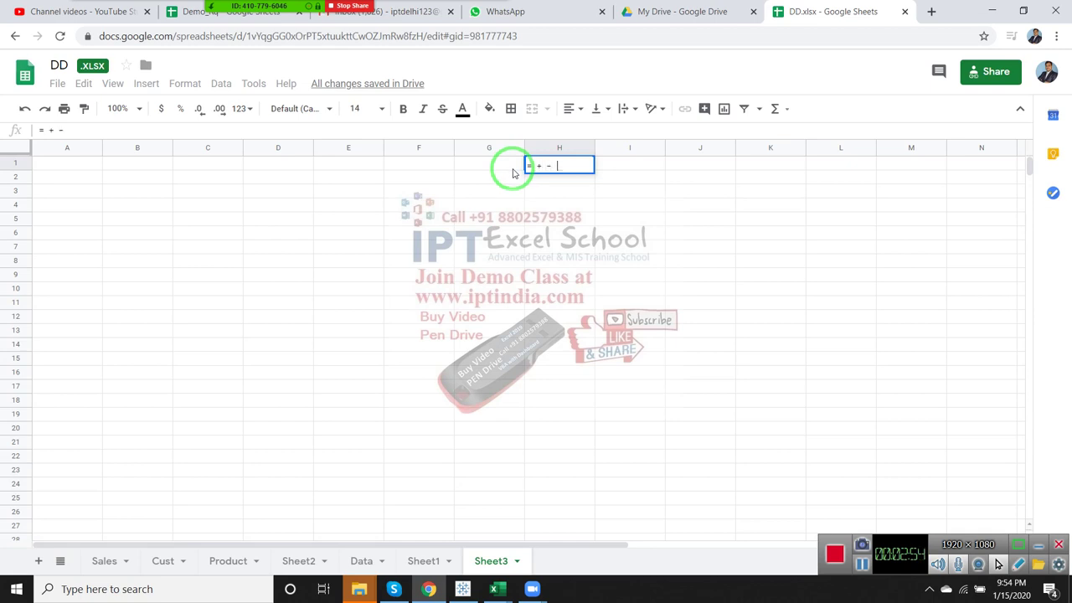
text(*)
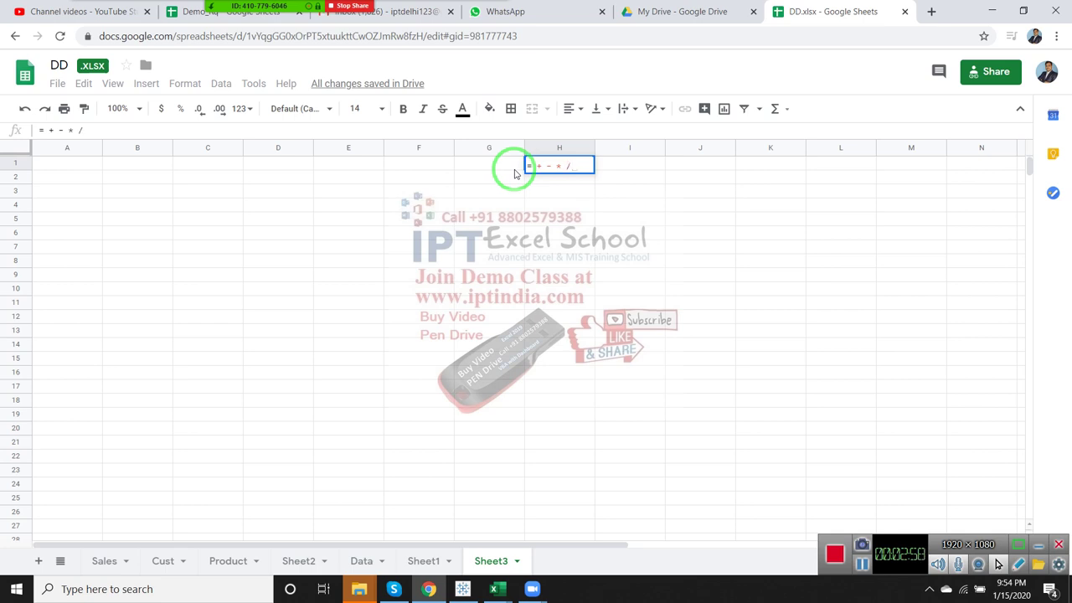
key(Return)
key(Escape)
key(Escape)
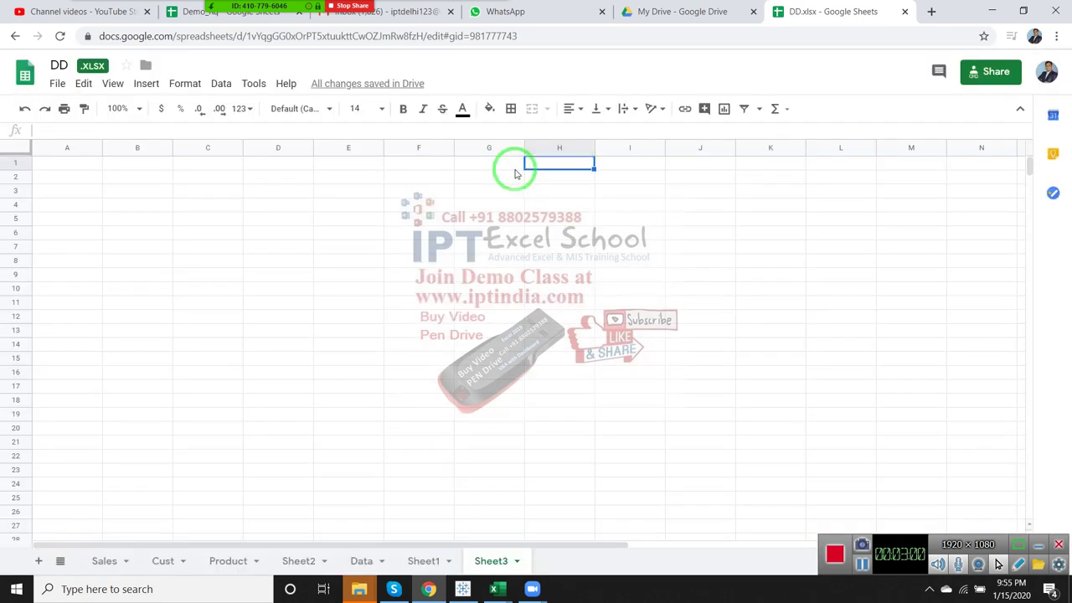
- Enter Q1 with 20 in C2:C3, Q2 with 30 in D2:D3, and heading Gro in E2
click(199, 191)
click(187, 177)
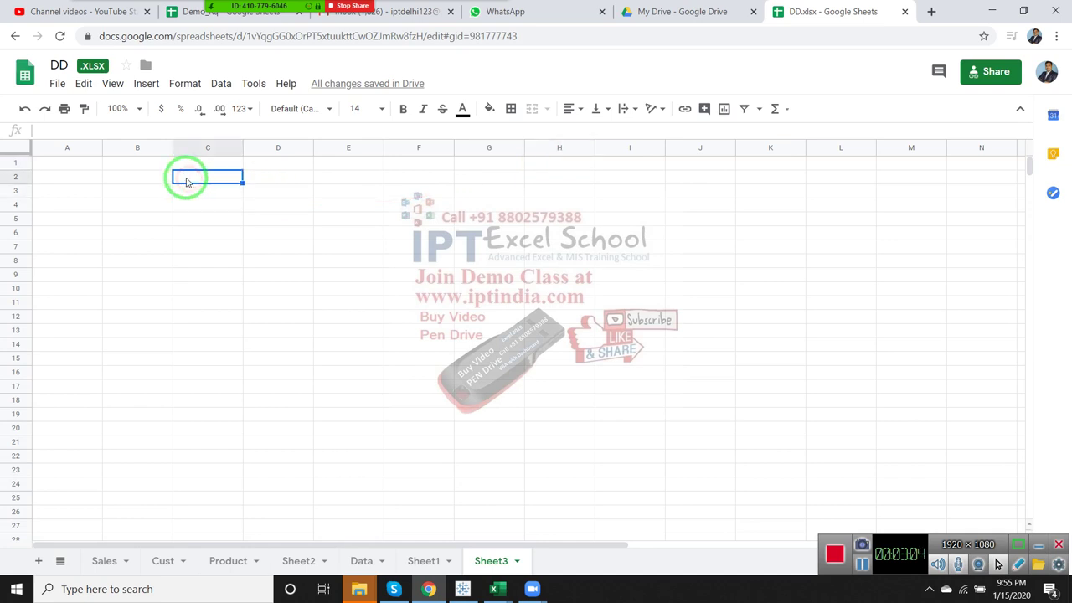
text(Q1)
key(Return)
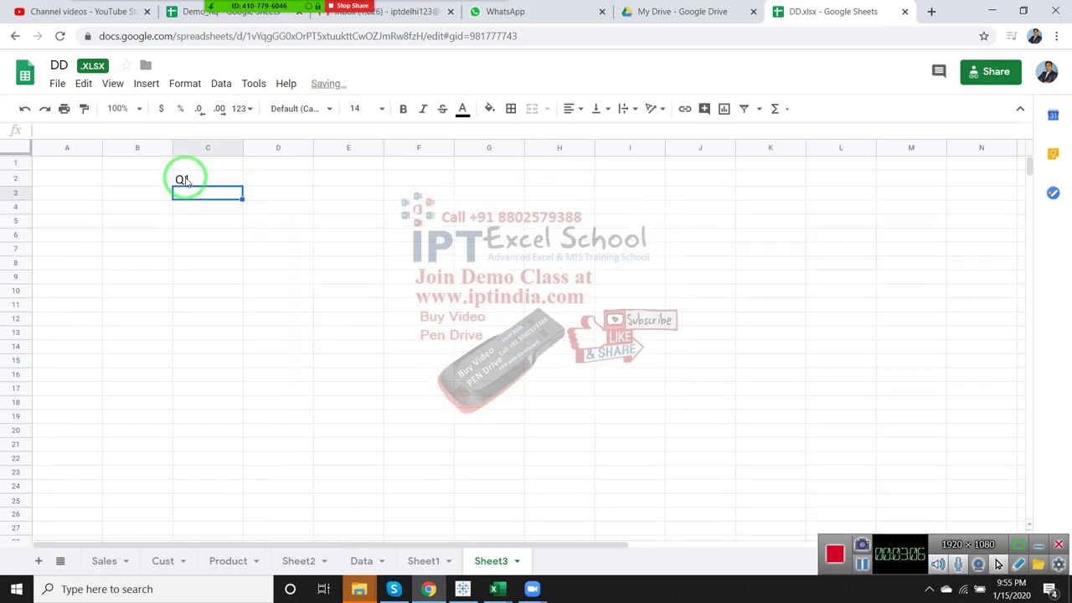
text(20)
key(Tab)
key(Up)
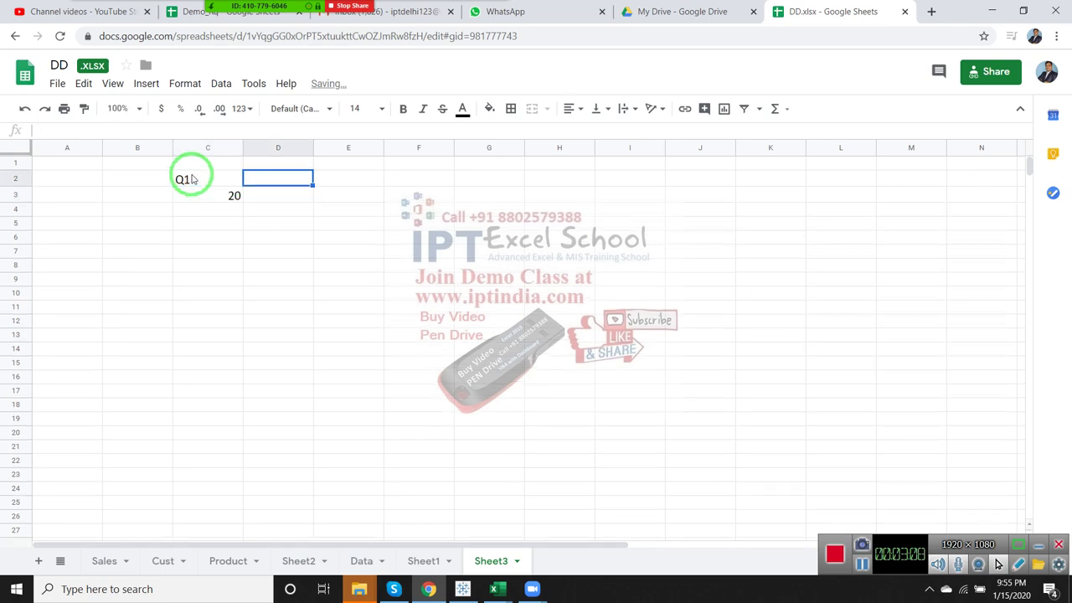
text(Q2)
key(Return)
text(30)
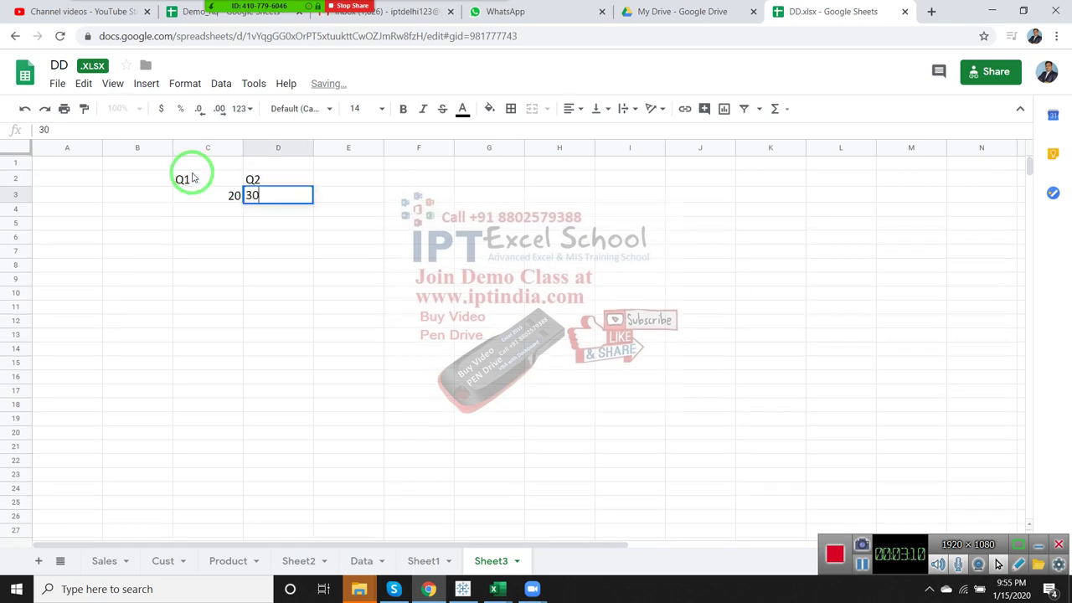
key(Tab)
key(Up)
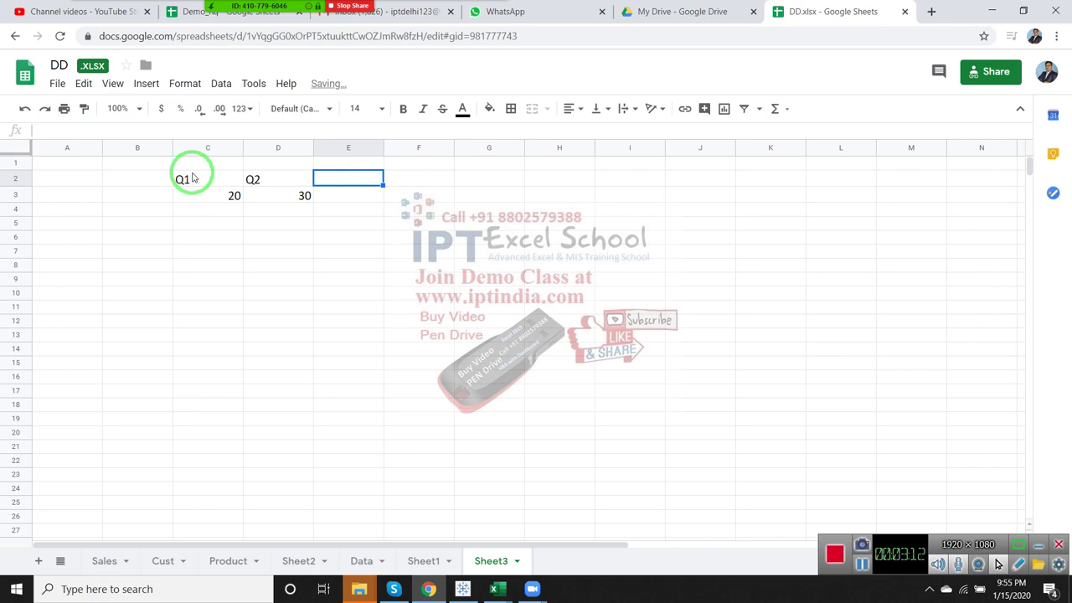
text(Gro)
key(Return)
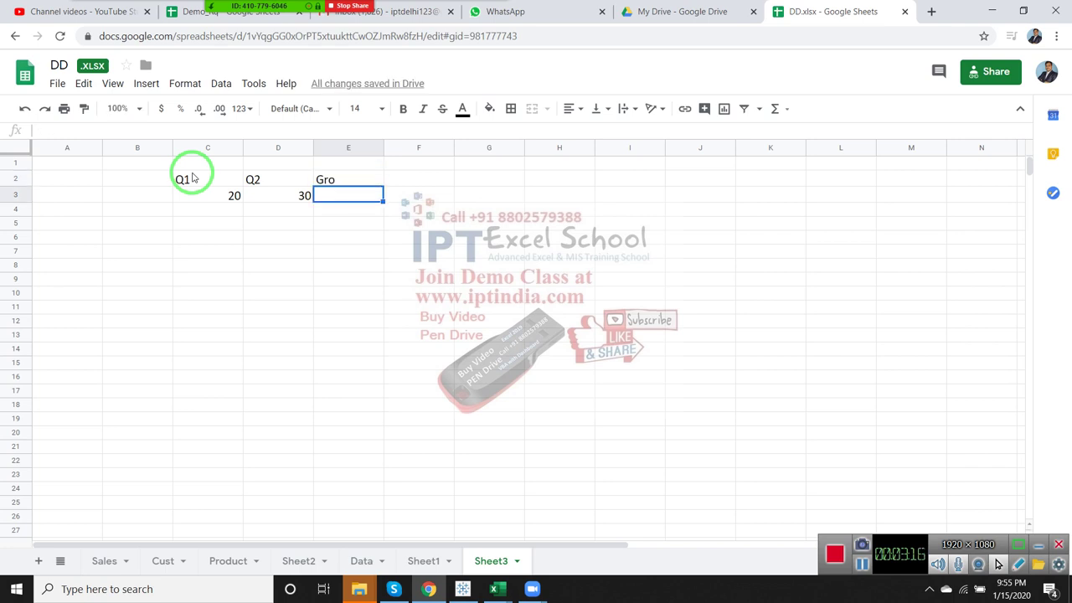
- Enter the growth formula =(D3-C3)/D3 in E3, returning 0.3333
text(=)
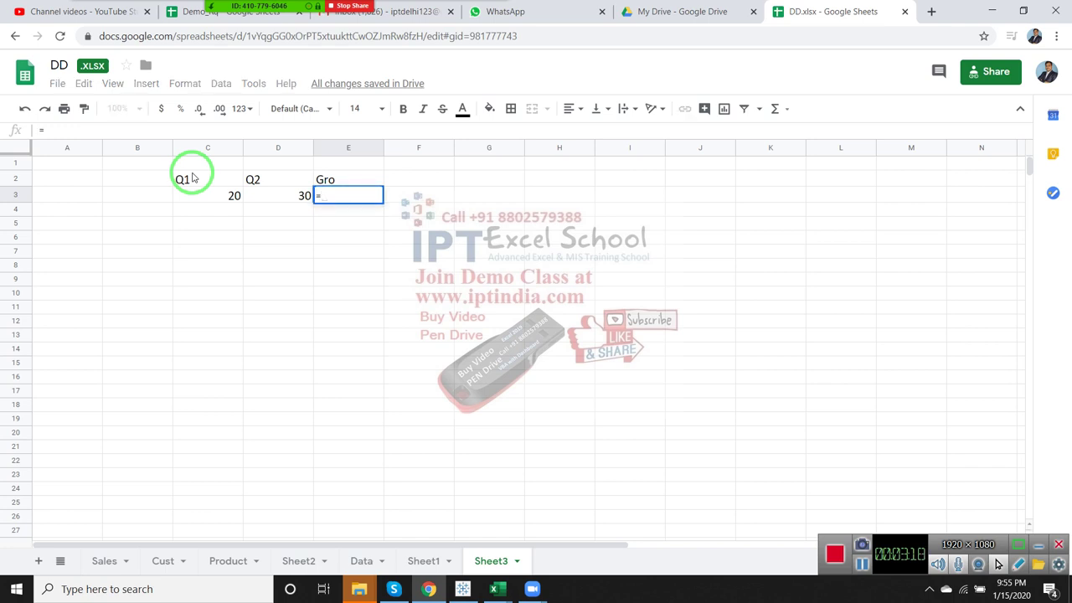
key(Left)
text(-)
click(192, 177)
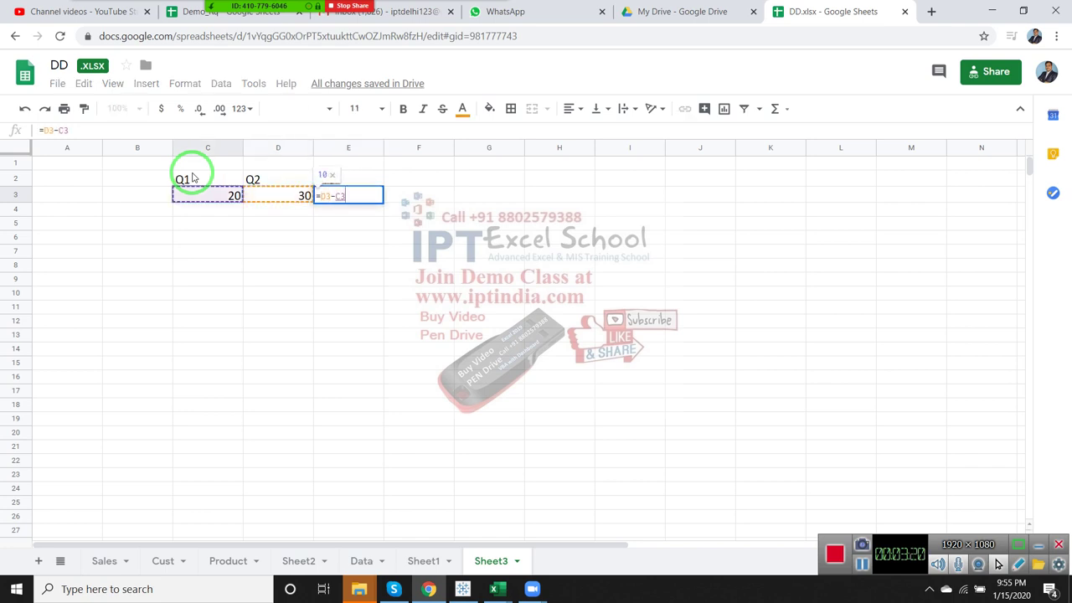
text(/)
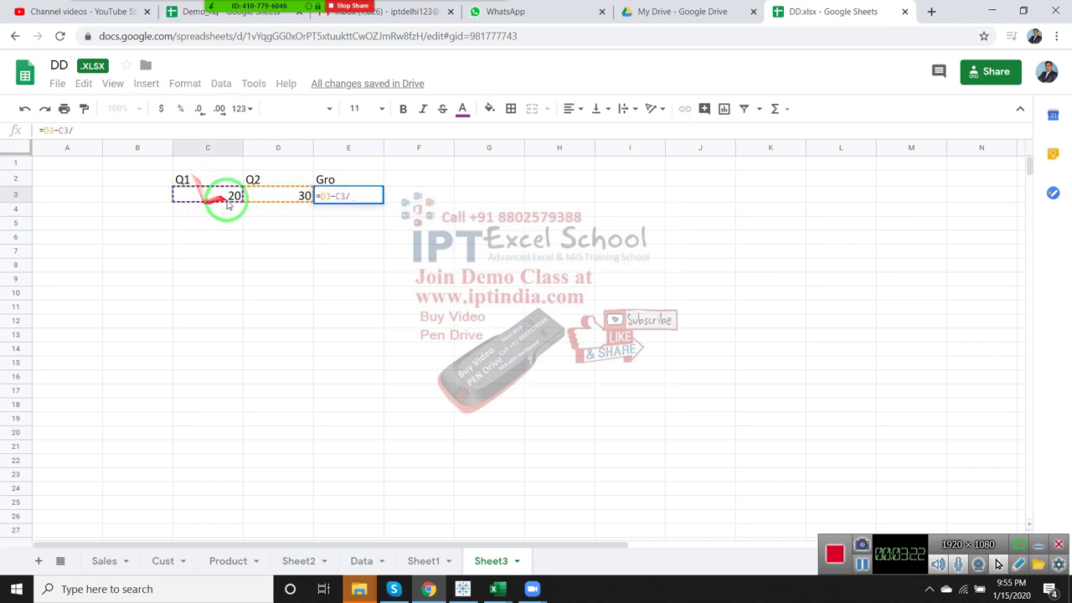
click(261, 198)
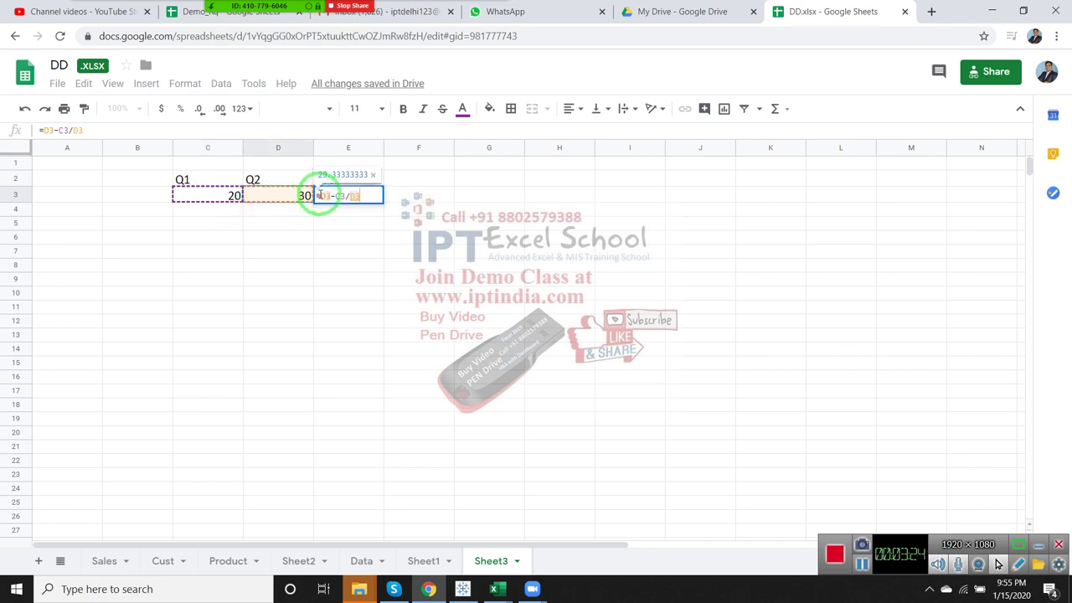
click(334, 194)
text(()
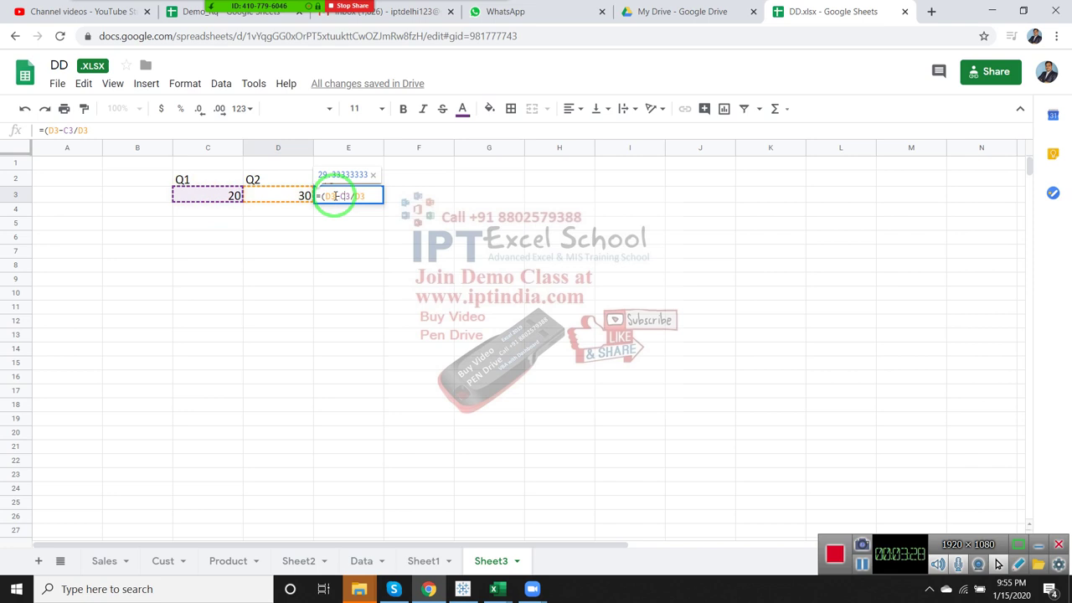
key(Right)
text())
key(Return)
click(334, 196)
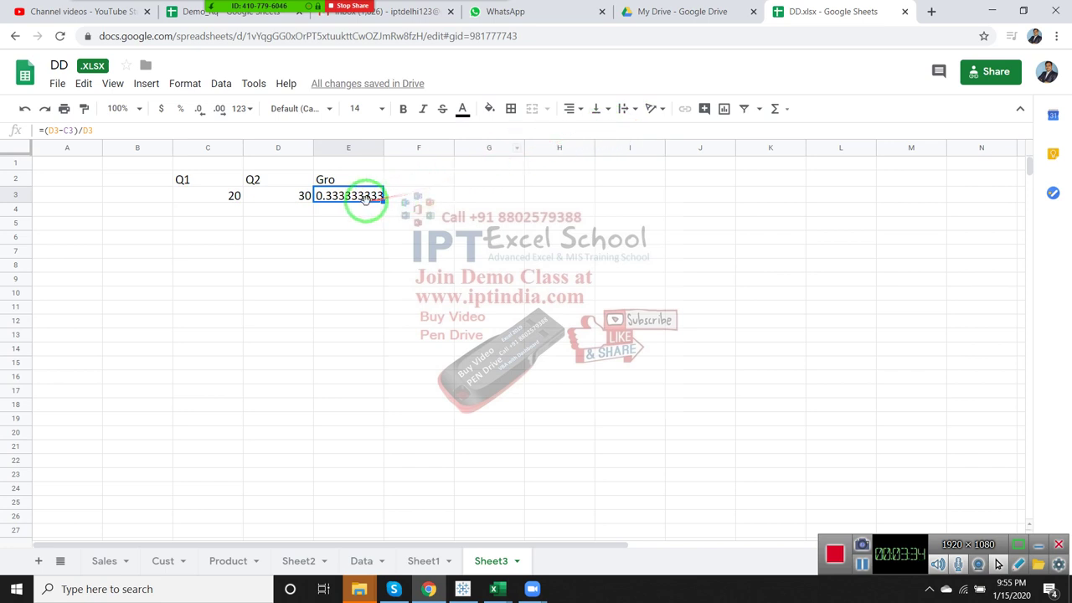
click(180, 110)
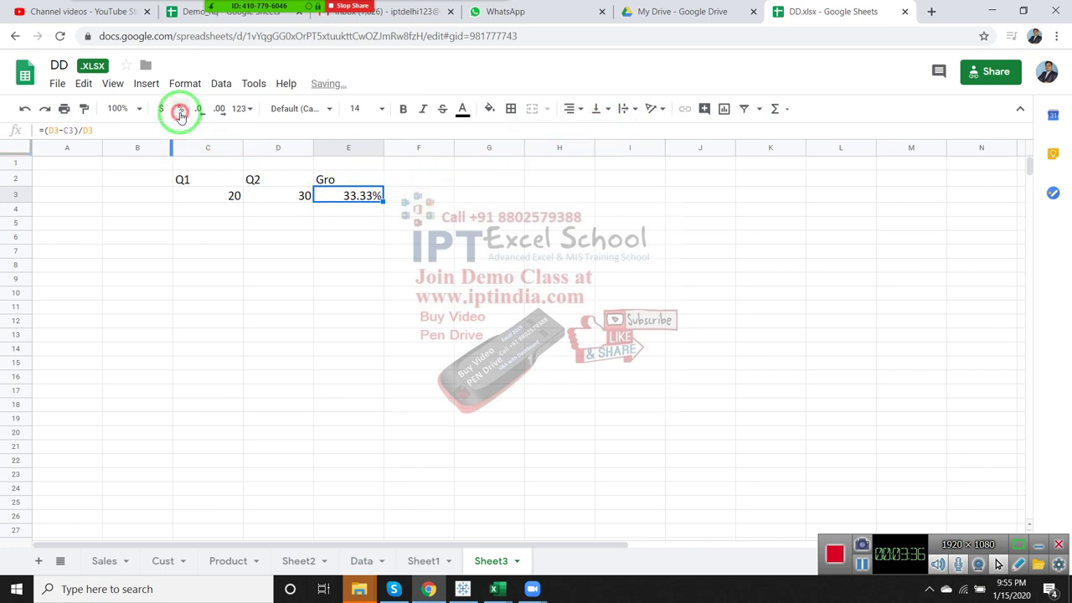
click(405, 198)
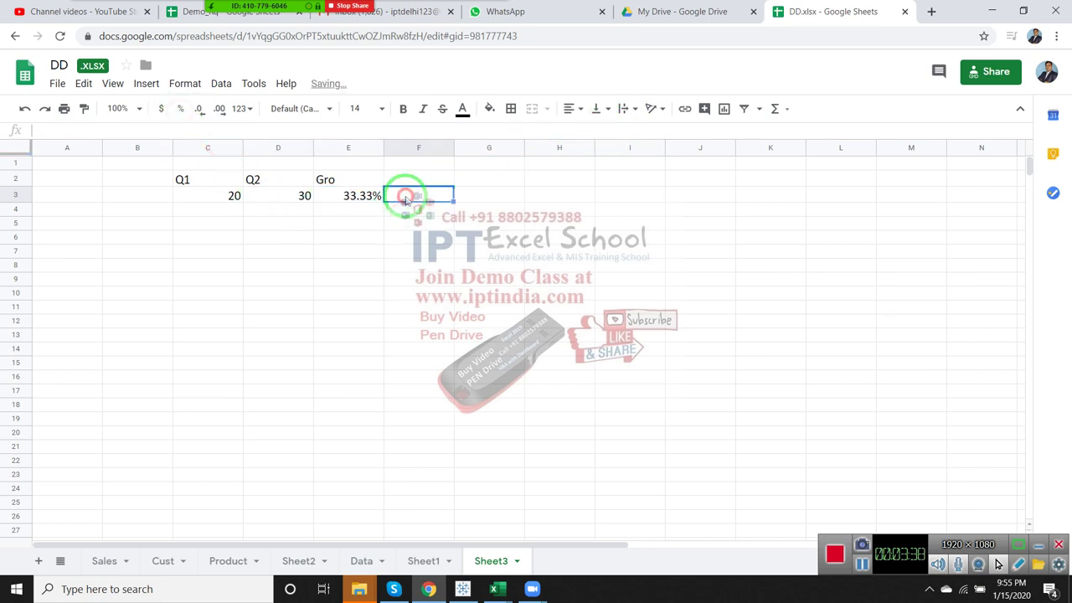
text(=)
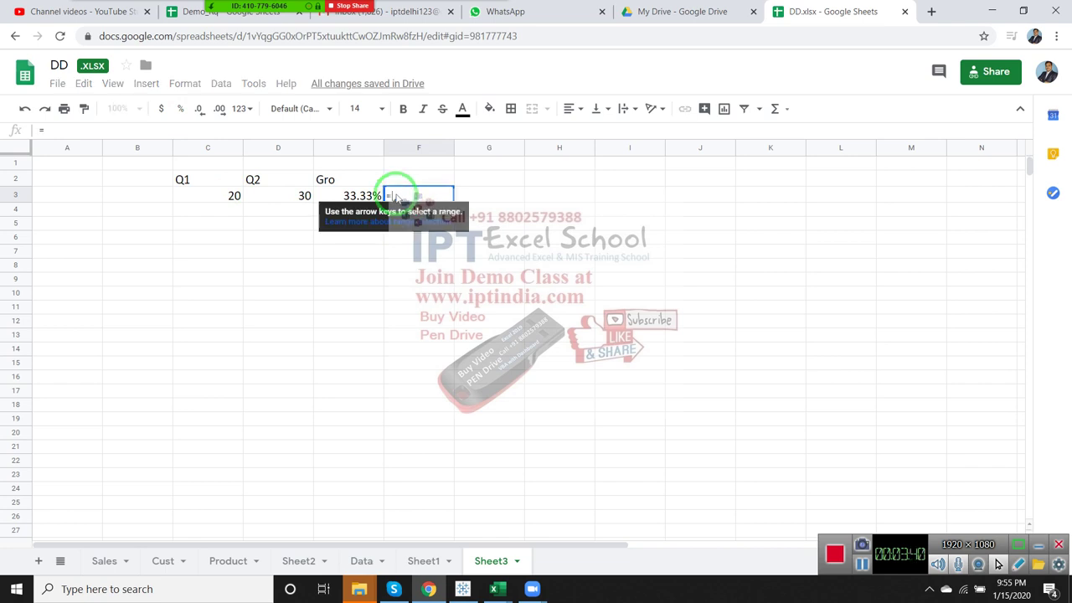
text(gr)
key(Tab)
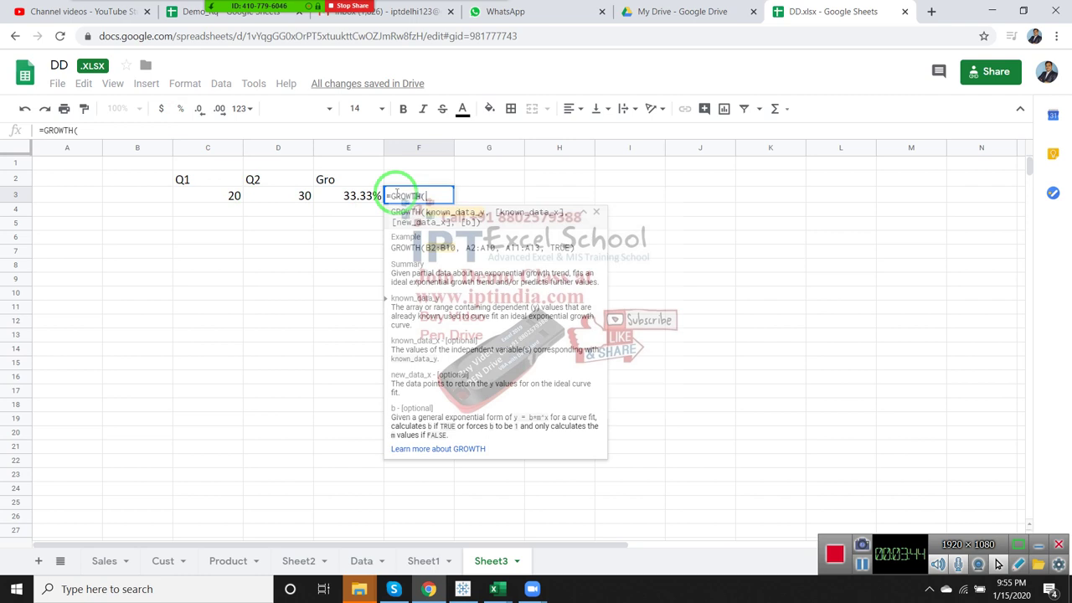
click(232, 198)
text(,)
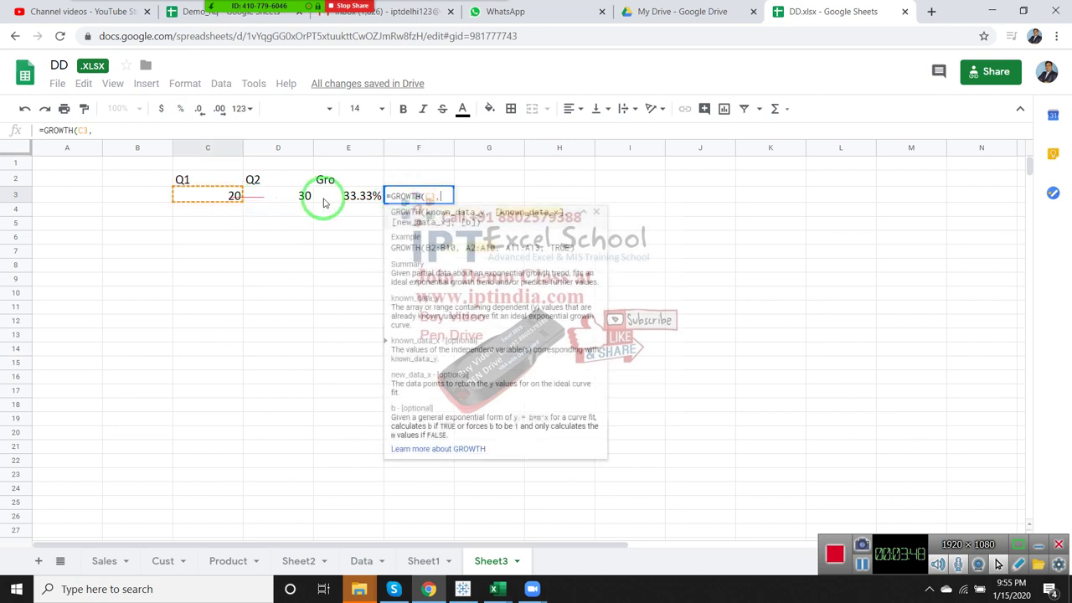
click(300, 194)
text(,)
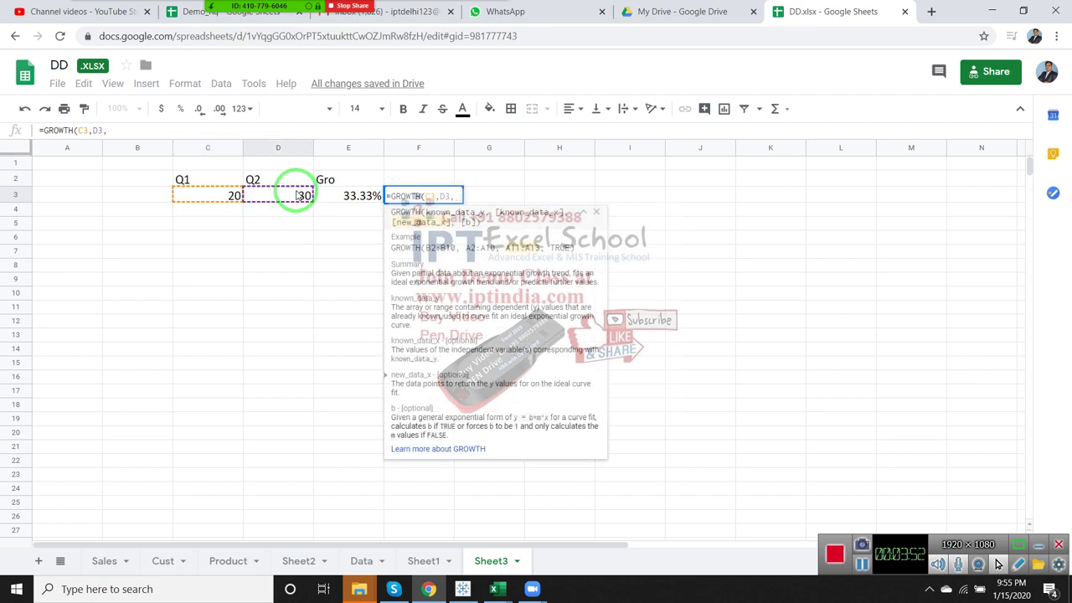
key(BackSpace)
key(Return)
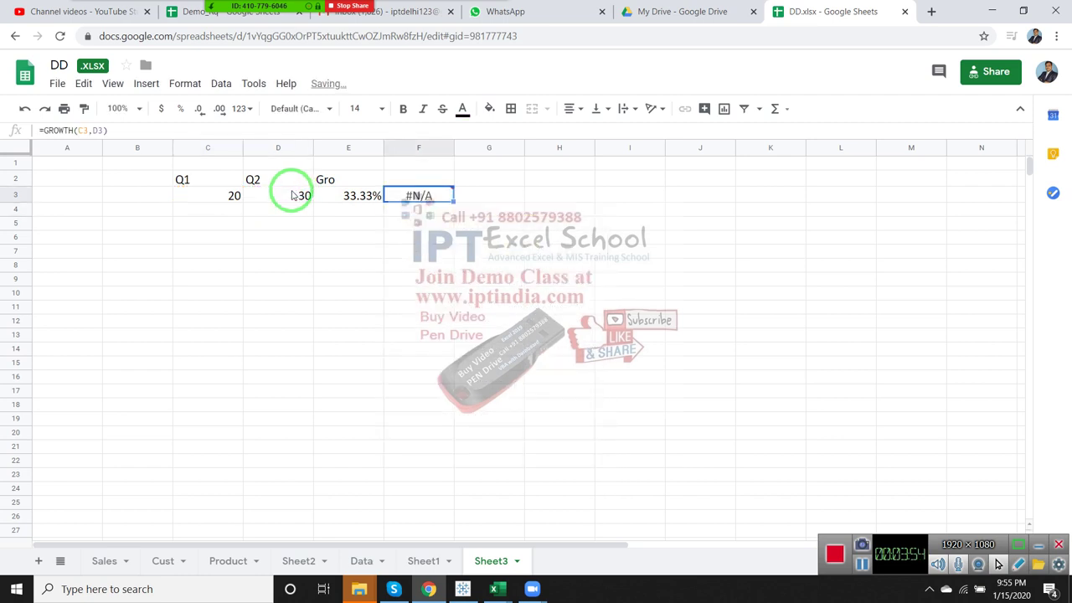
key(Delete)
click(339, 199)
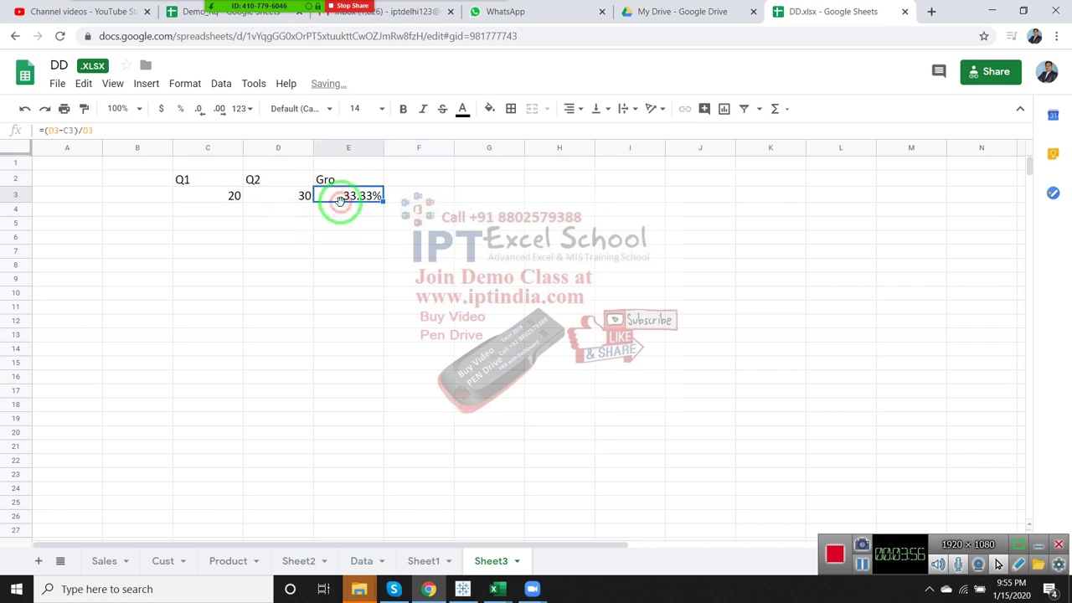
click(483, 178)
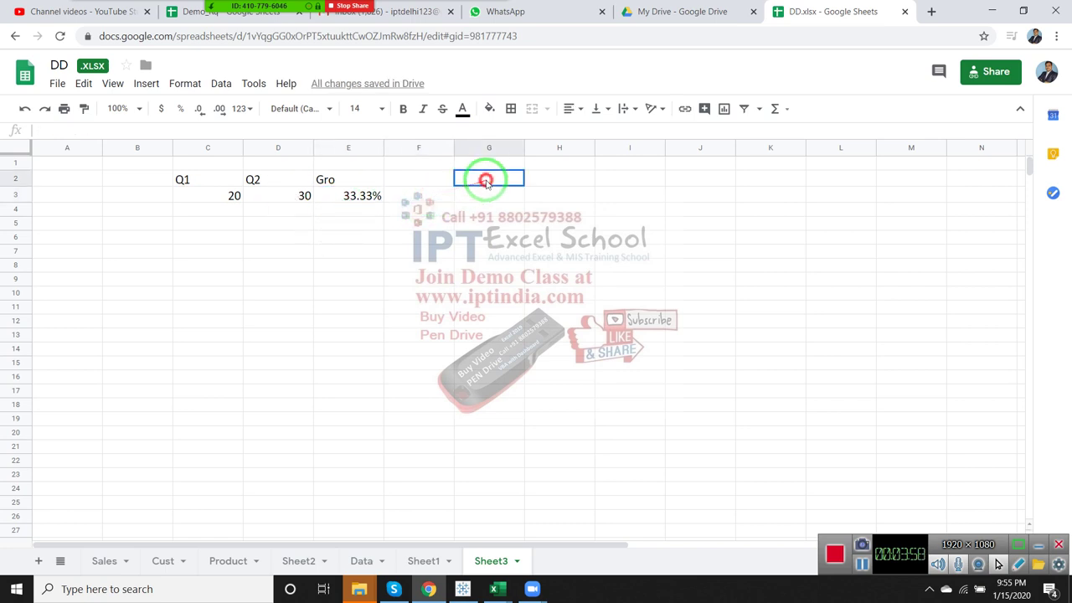
- Enter the values 85, 36, 85, 36 and 52 in C5:C9
click(288, 195)
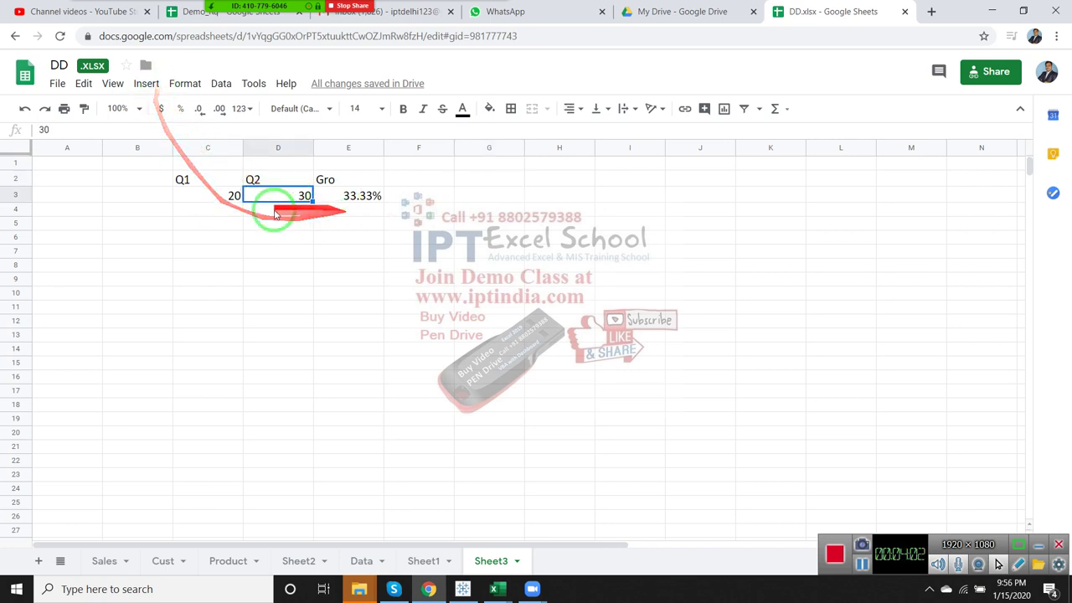
click(189, 224)
text(85)
key(Return)
text(3)
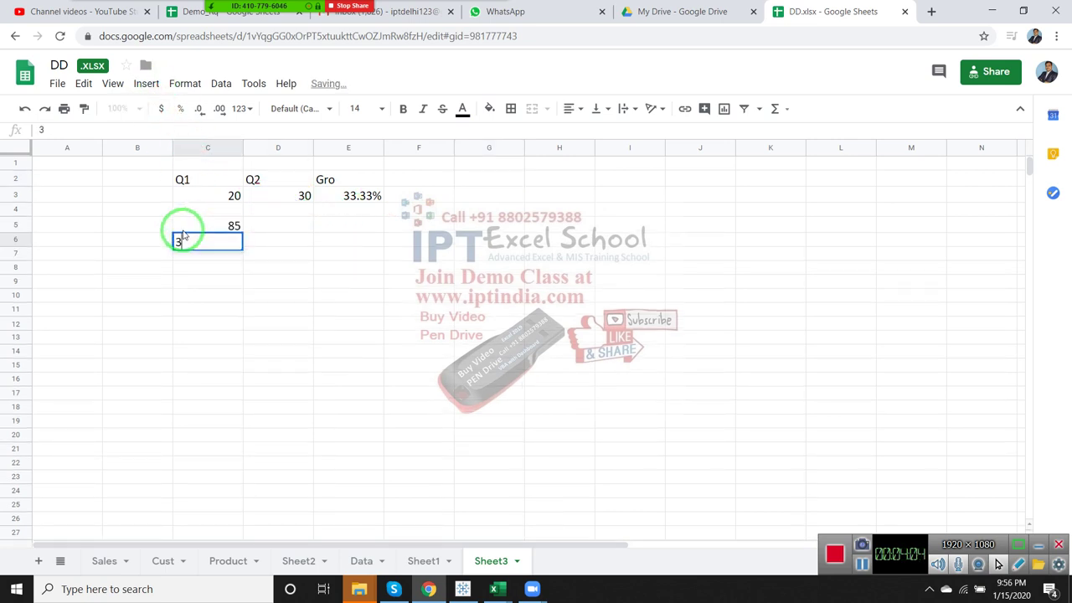
text(6)
key(Return)
text(895)
key(Return)
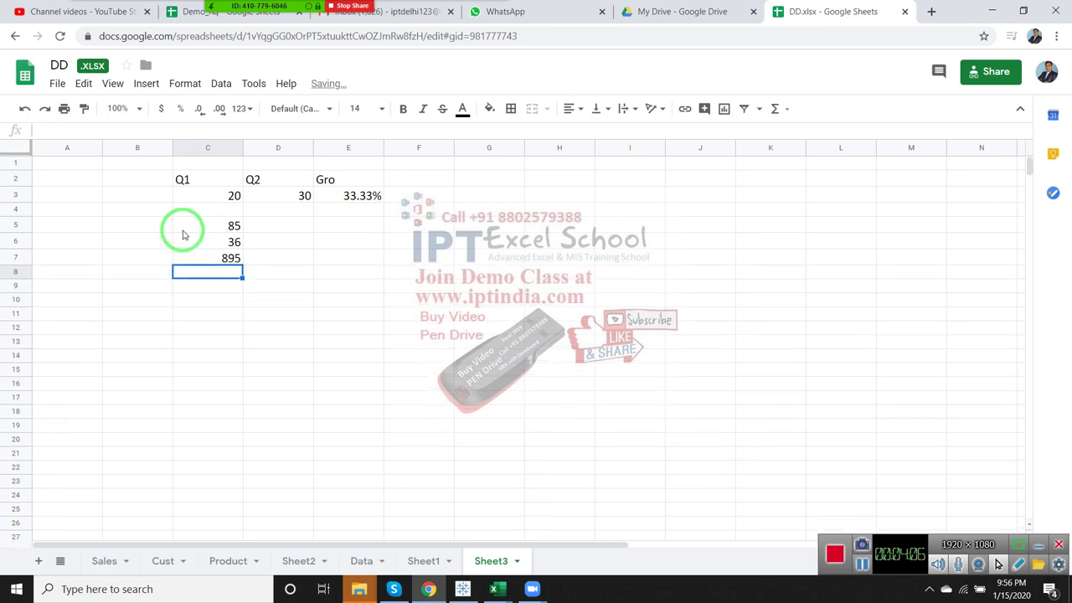
key(Up)
text(85)
key(Return)
text(36)
key(Return)
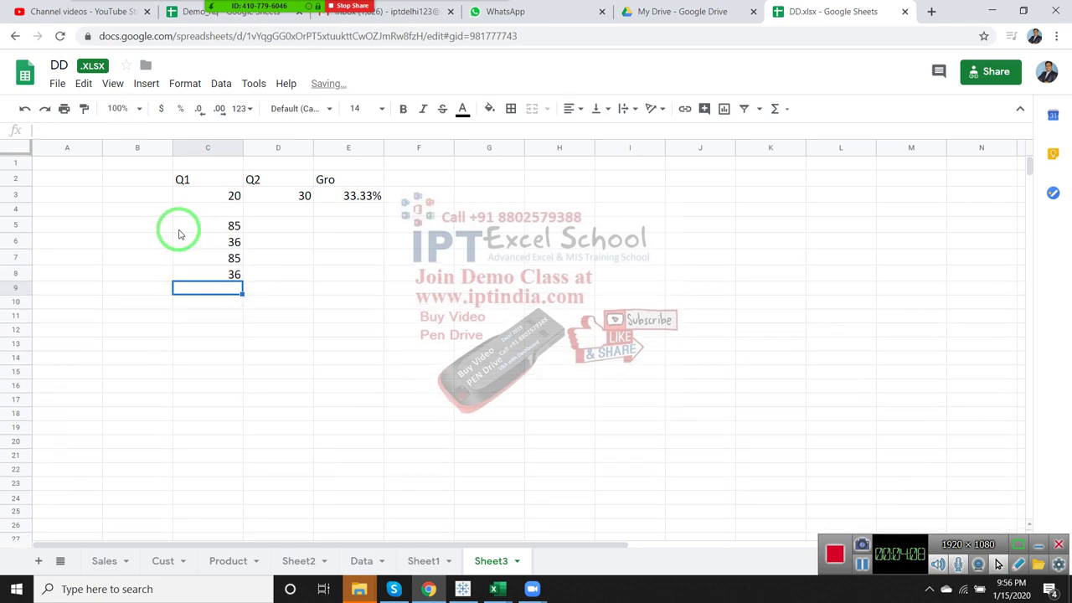
text(52)
key(Return)
- Select D5 and browse Insert > Function > Operator for the GT function
click(272, 225)
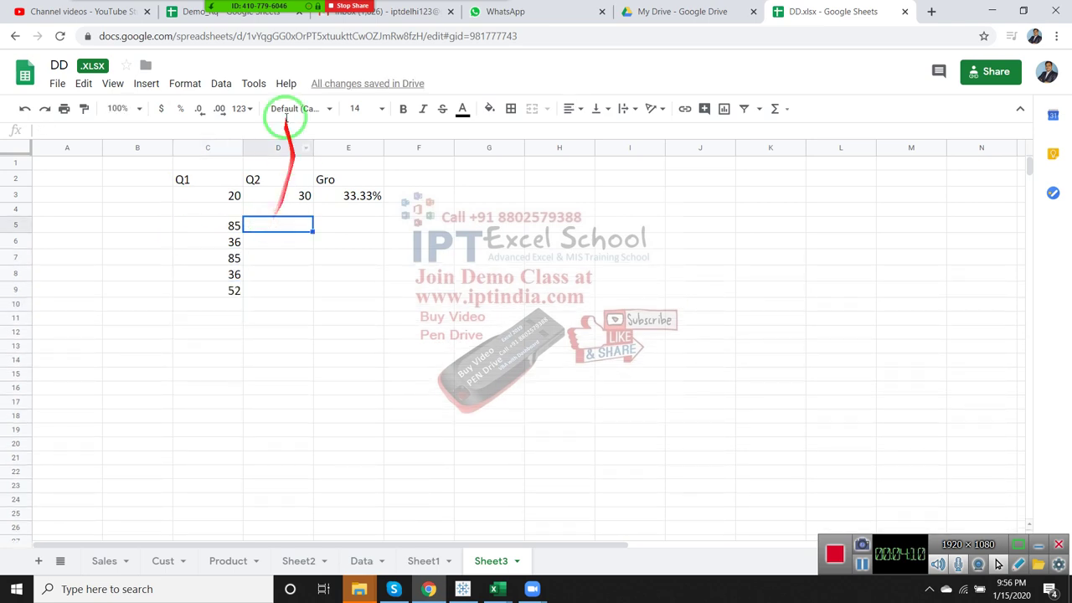
click(144, 85)
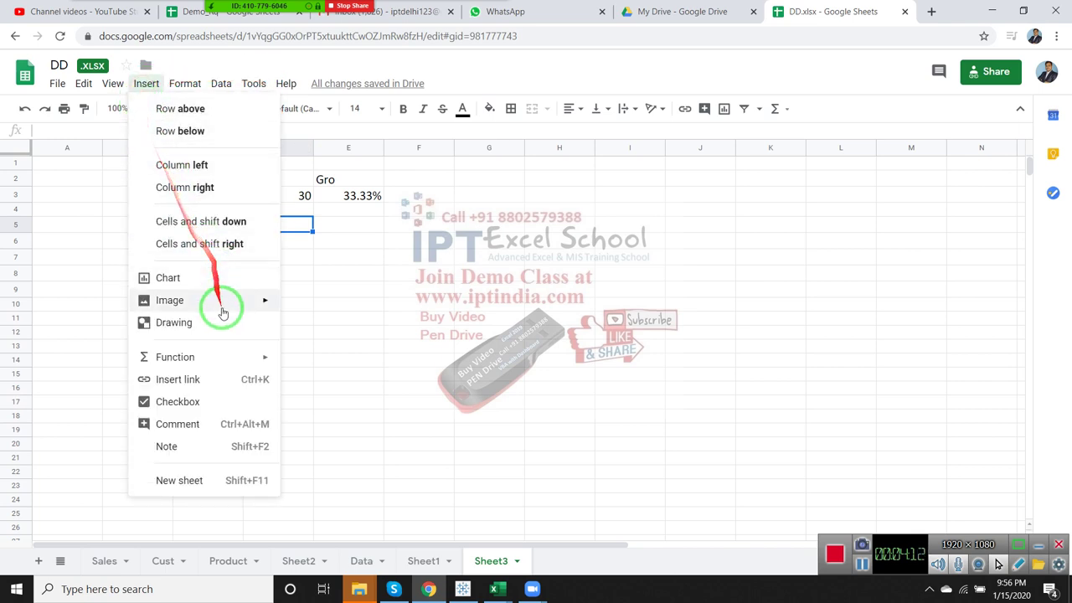
mouse_move(233, 359)
mouse_move(371, 455)
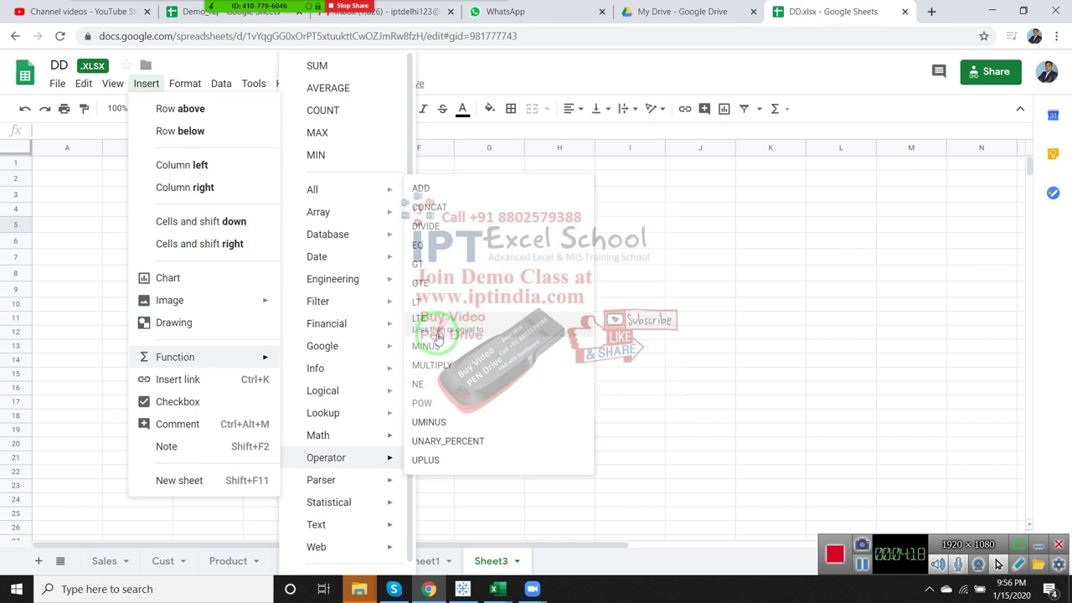
- Enter =GT(C5,50) in D5 and fill it down to D9
click(446, 278)
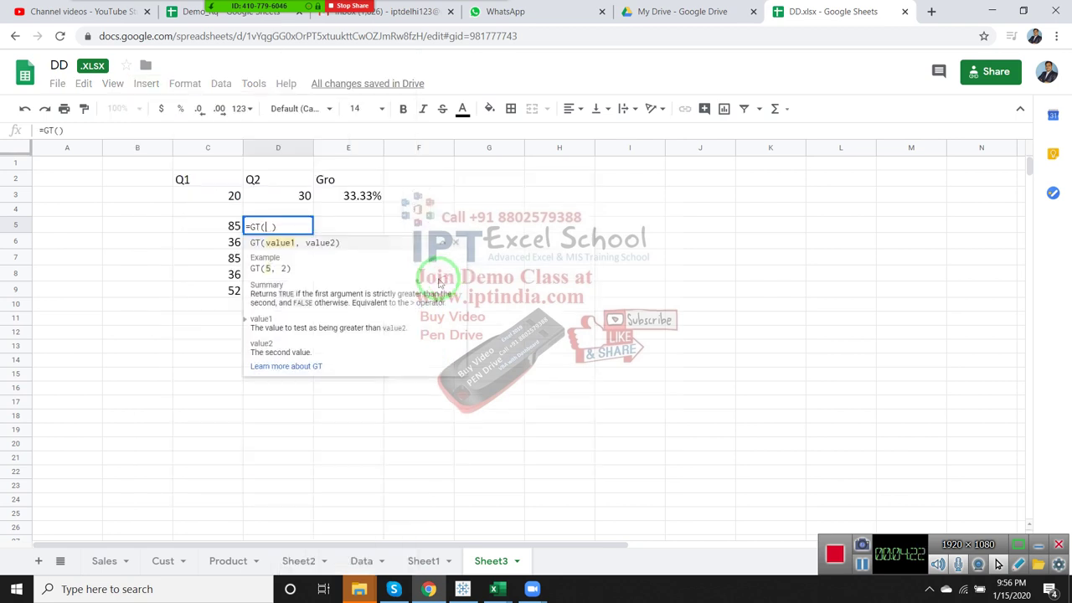
click(232, 233)
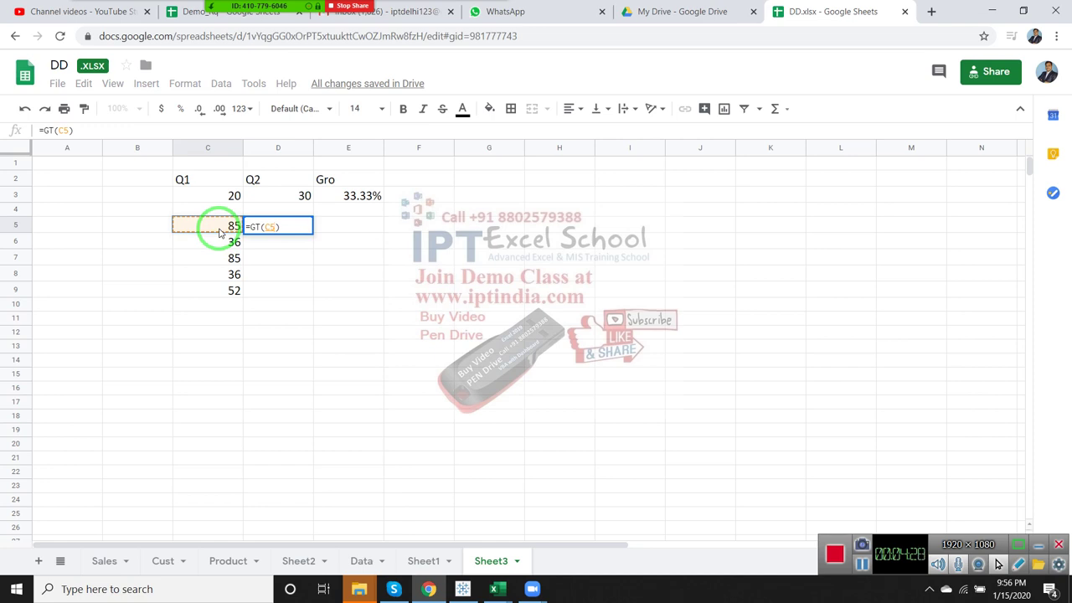
key(BackSpace)
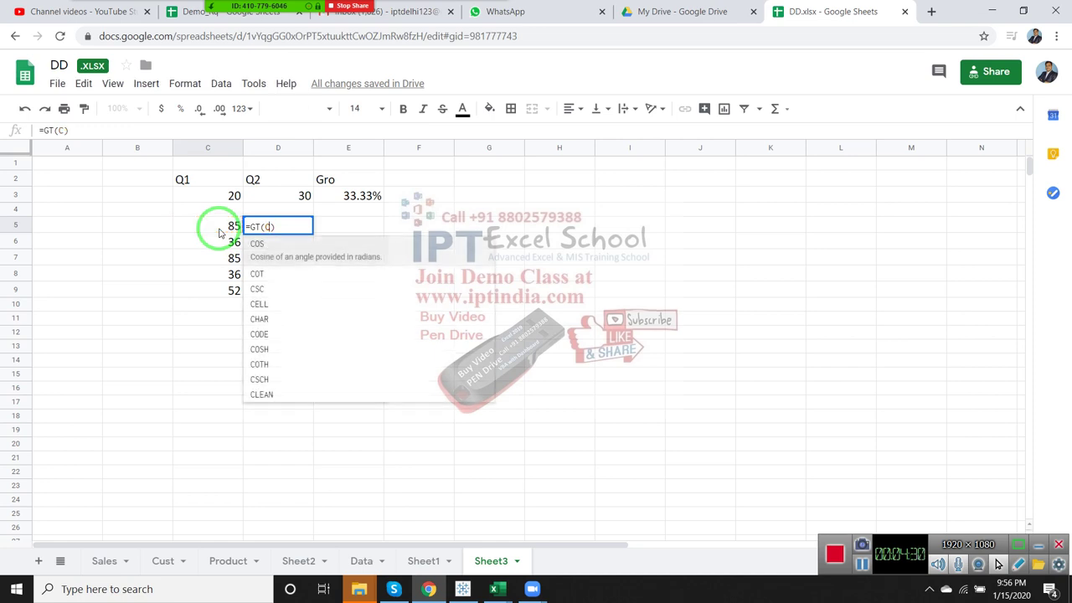
key(BackSpace)
click(220, 232)
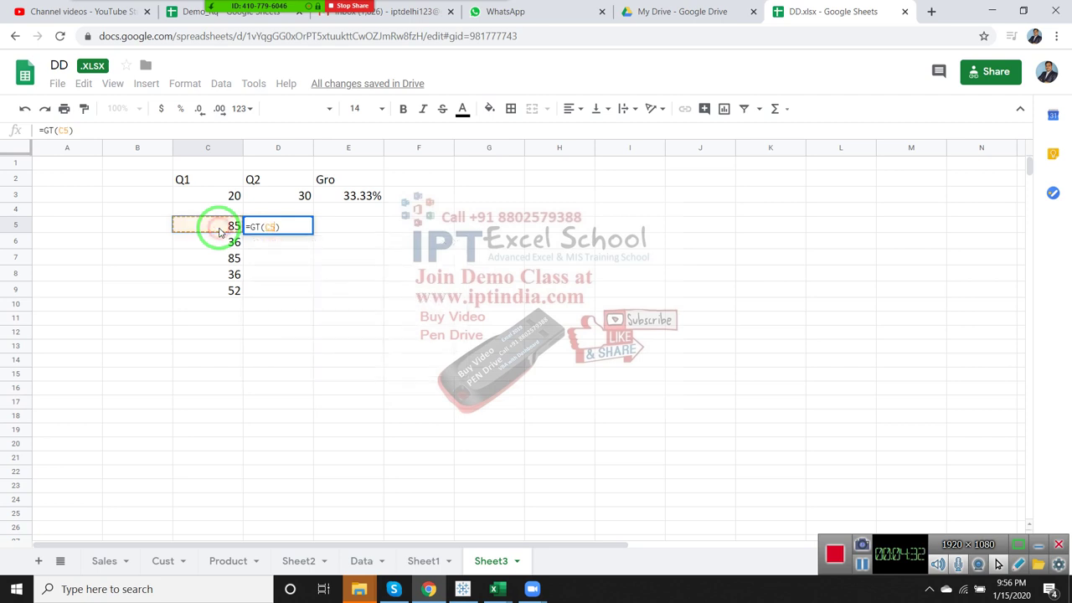
text(,50)
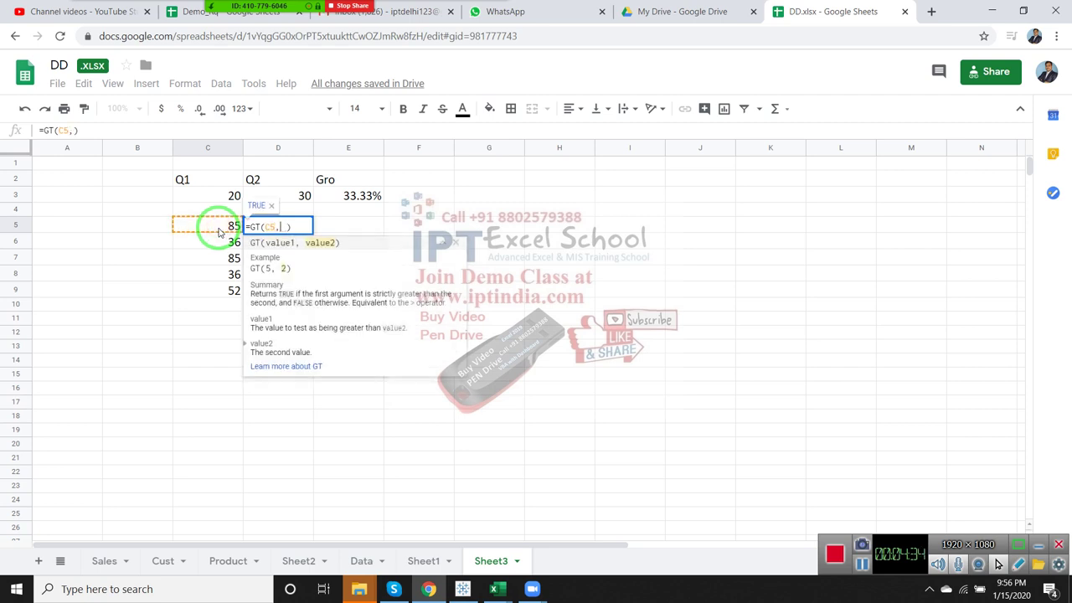
key(Return)
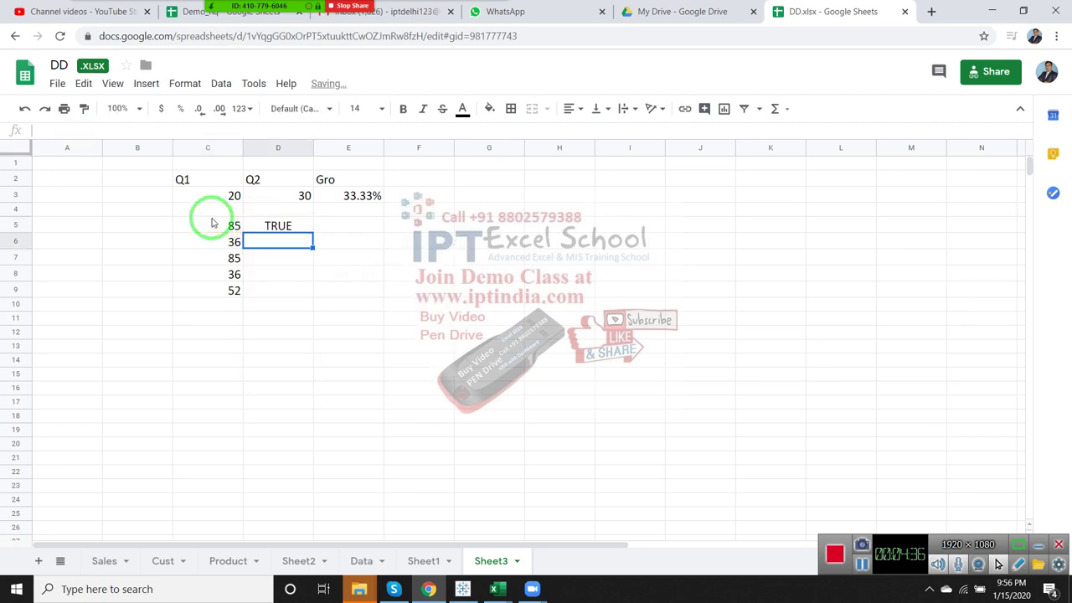
key(Up)
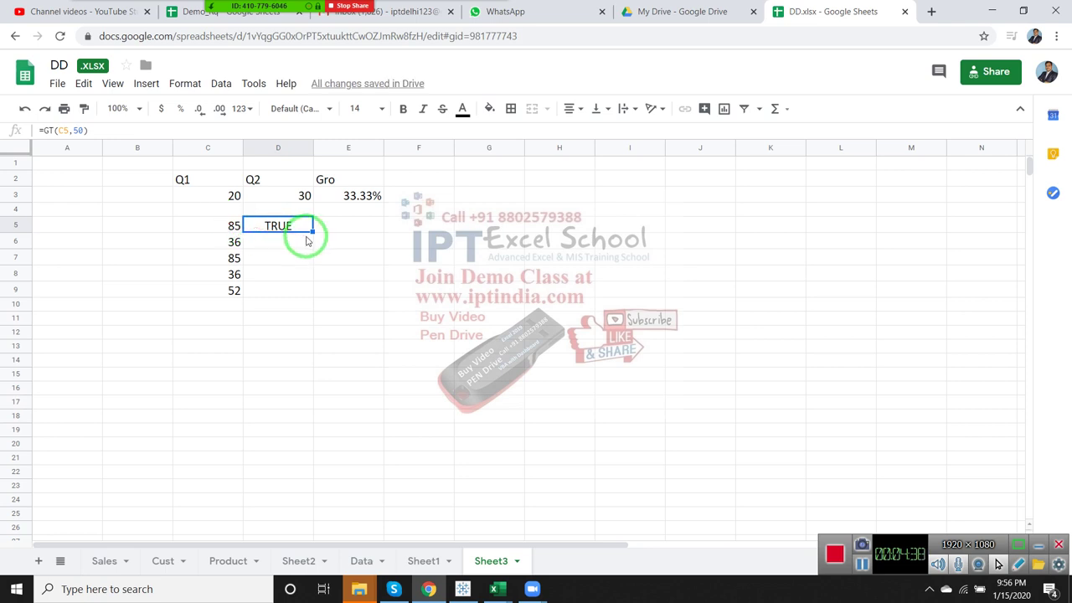
double_click(313, 231)
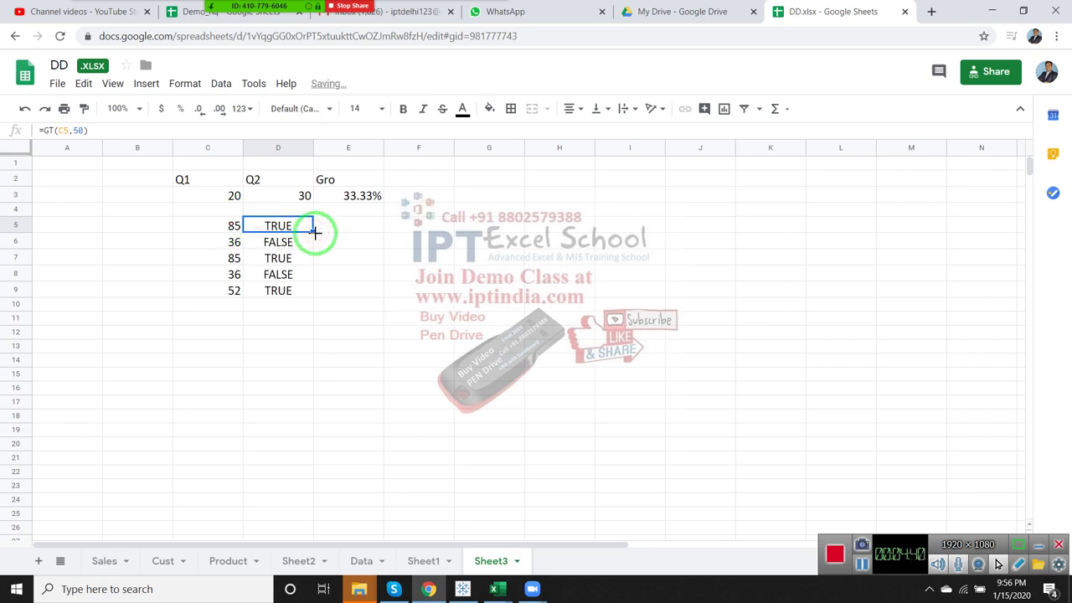
click(335, 227)
- Enter the comparison =C5>50 in E5
text(=)
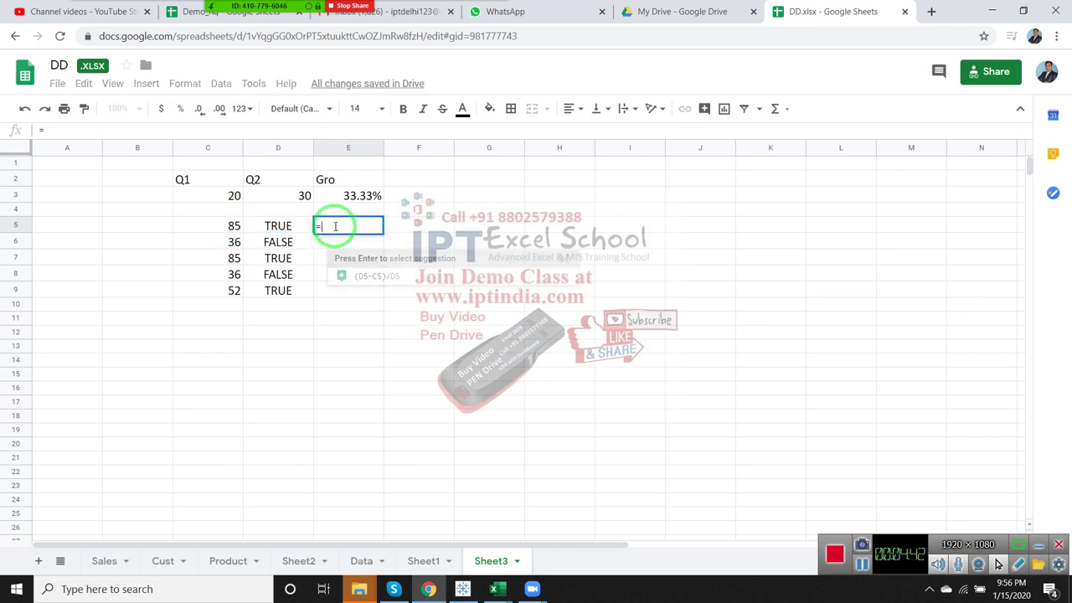
key(Left)
key(Left)
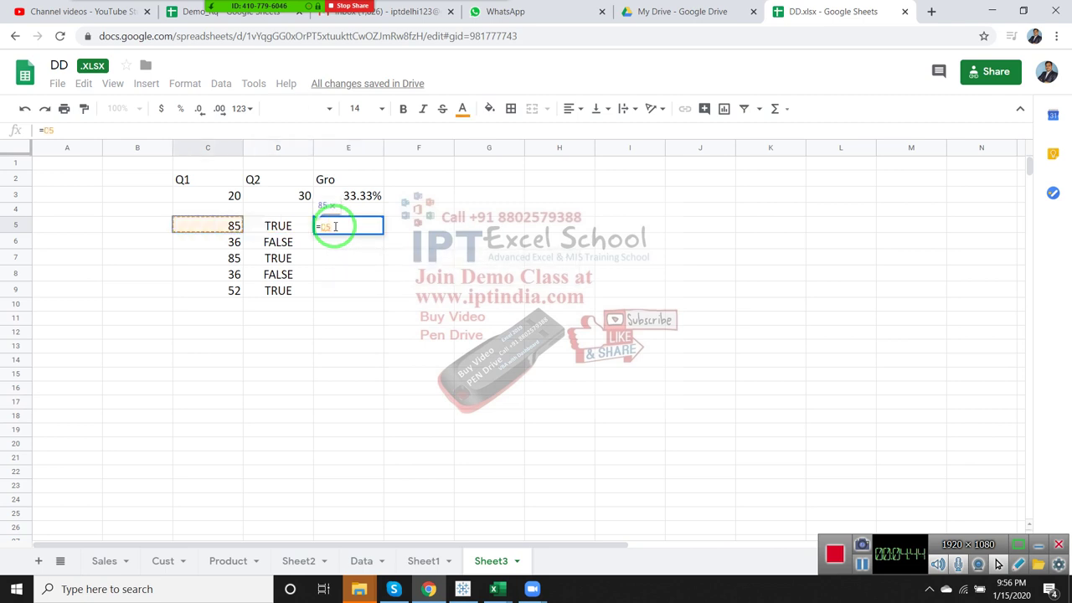
text(>50)
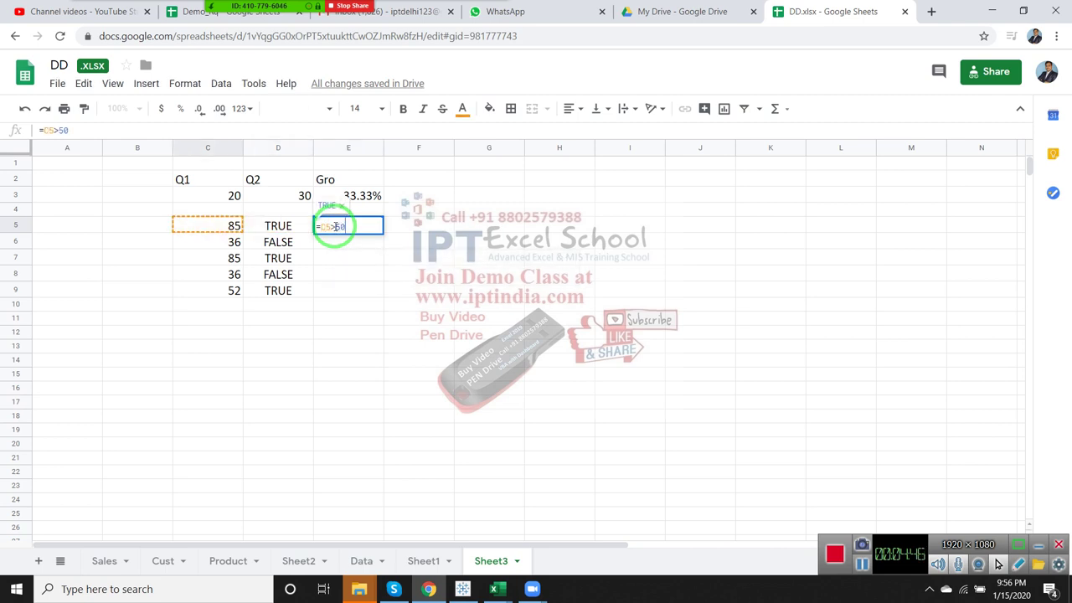
key(Return)
click(334, 230)
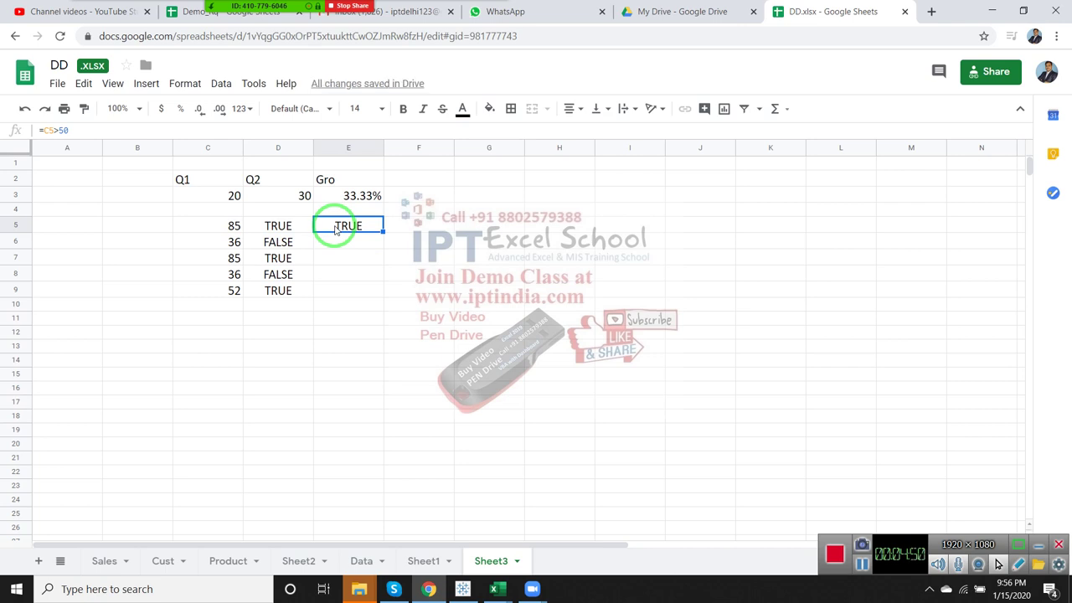
key(Return)
click(333, 229)
key(Right)
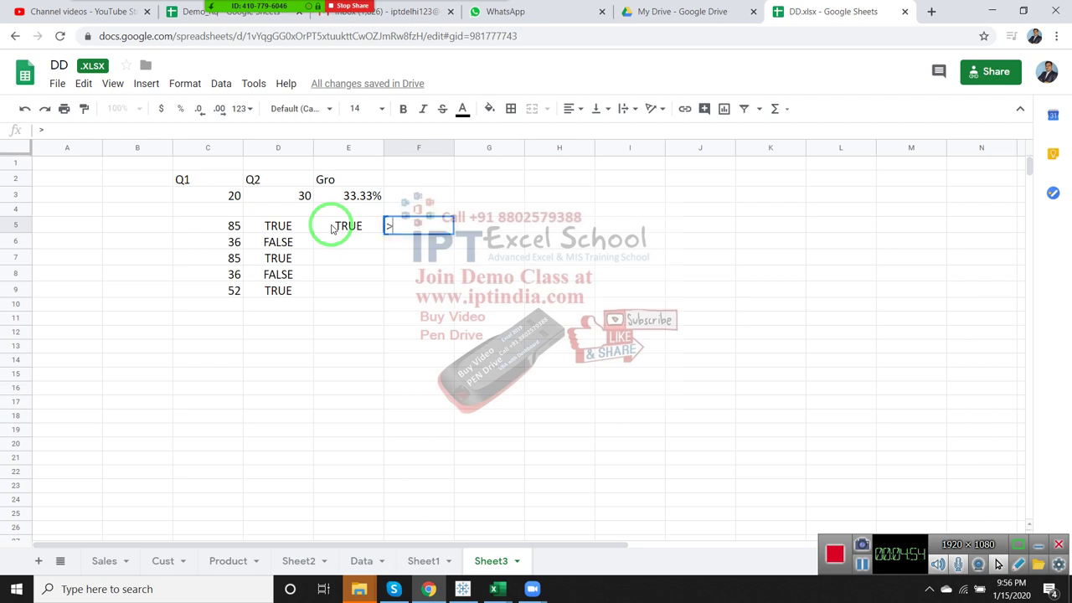
key(Left)
key(Left)
key(Left)
- Enter =C6<50, =C7<=50, =C8>=20 and =C9<>50 in E6:E9
key(Left)
key(Right)
key(Right)
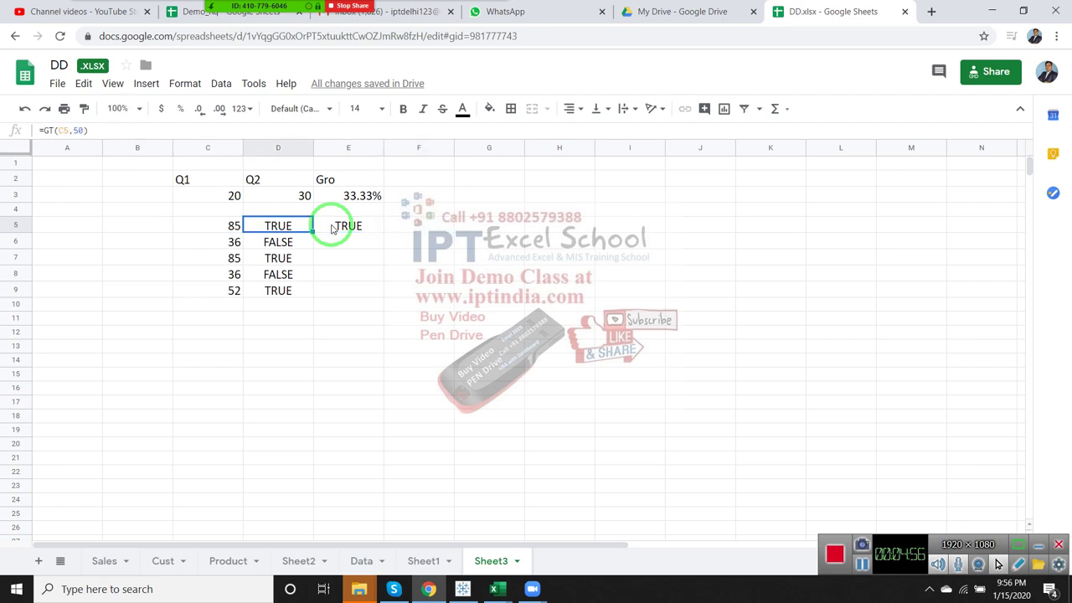
key(Right)
key(Down)
text(=)
key(Left)
key(Left)
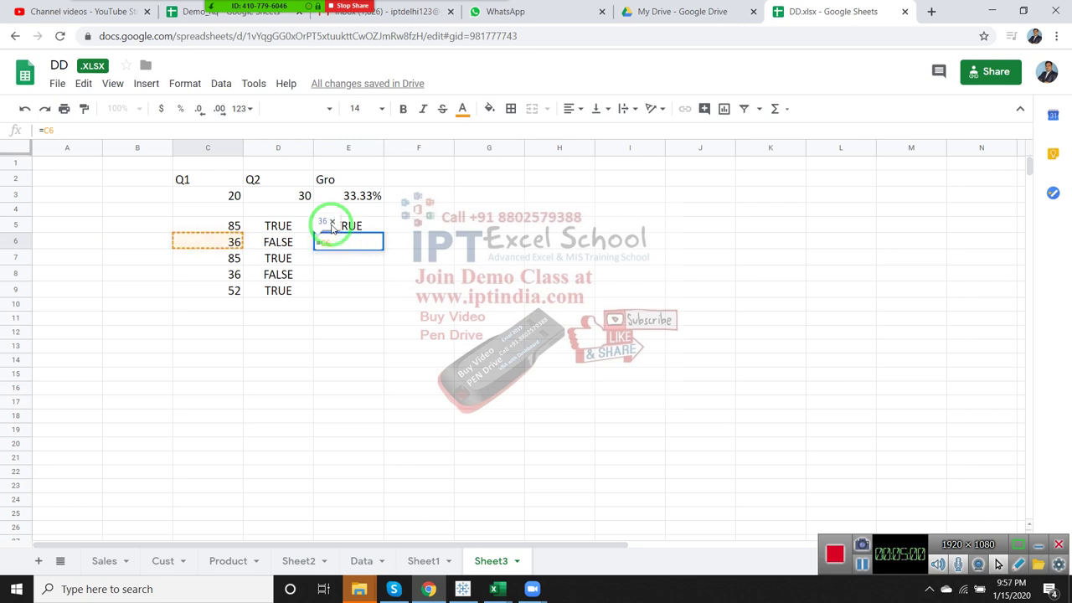
text(<50)
key(Return)
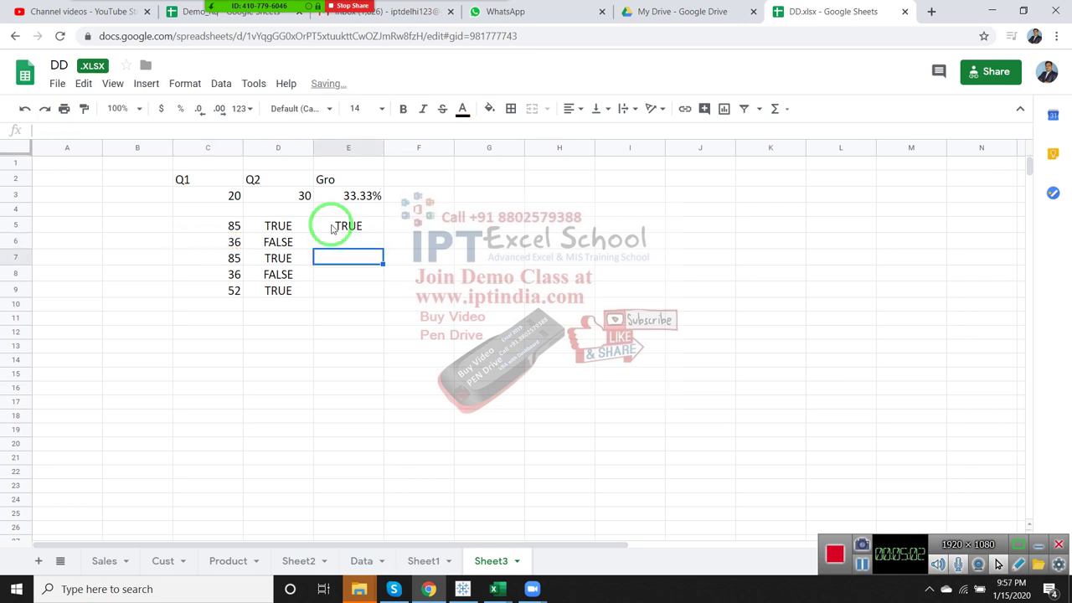
text(=)
key(Left)
key(Left)
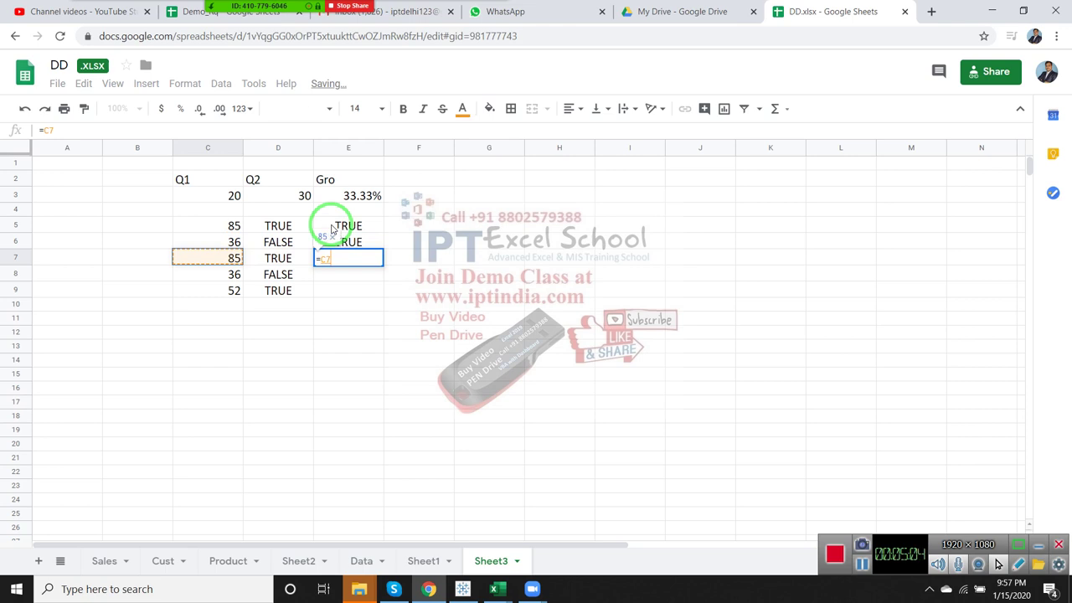
text(<=)
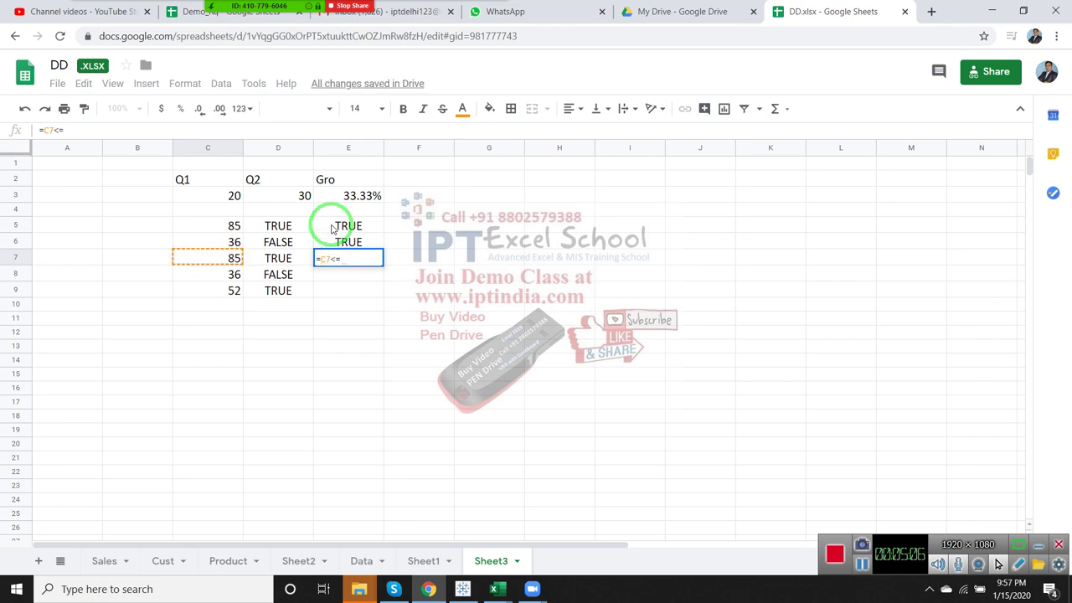
text(50)
key(Return)
text(=)
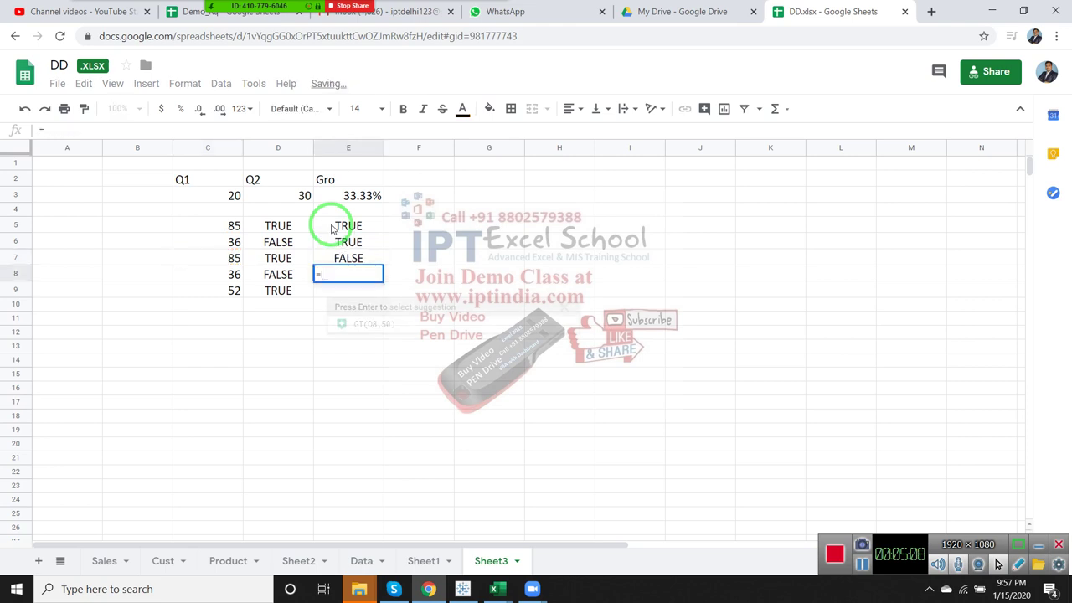
key(Left)
key(Left)
text(>=)
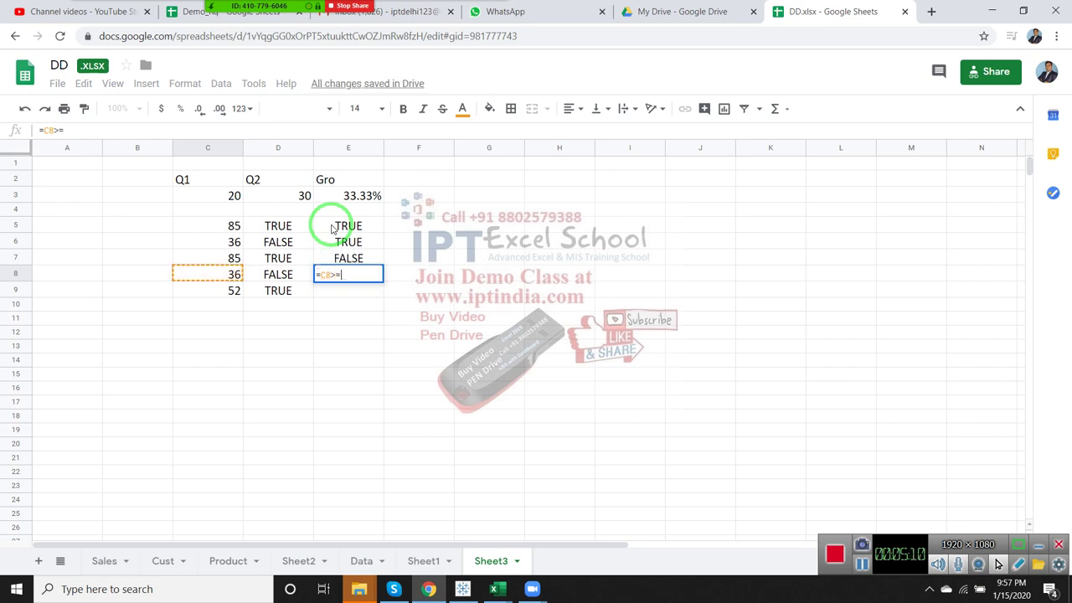
text(20)
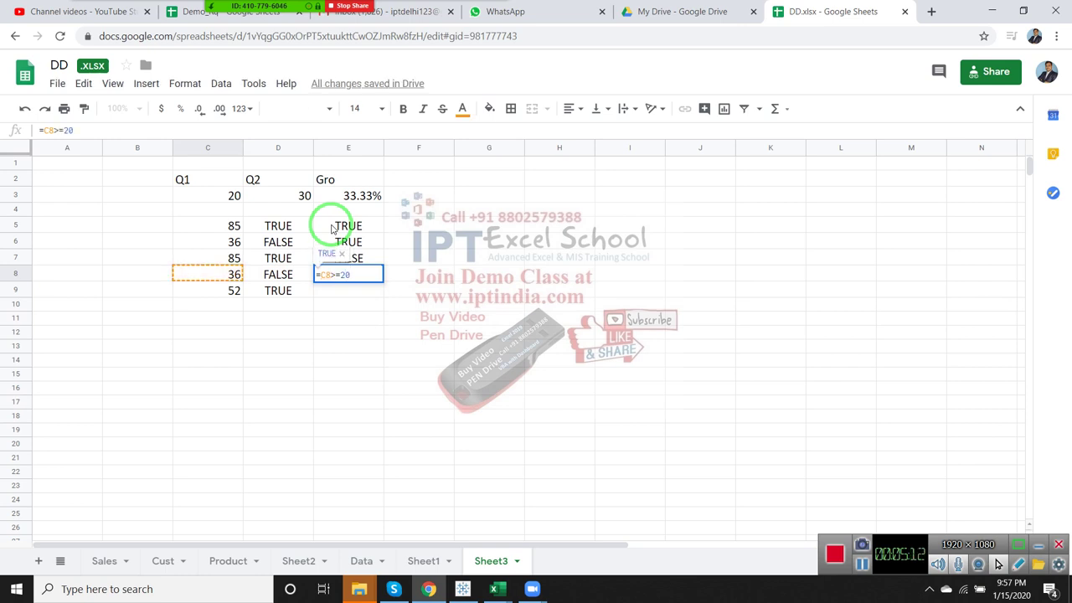
key(Return)
key(Up)
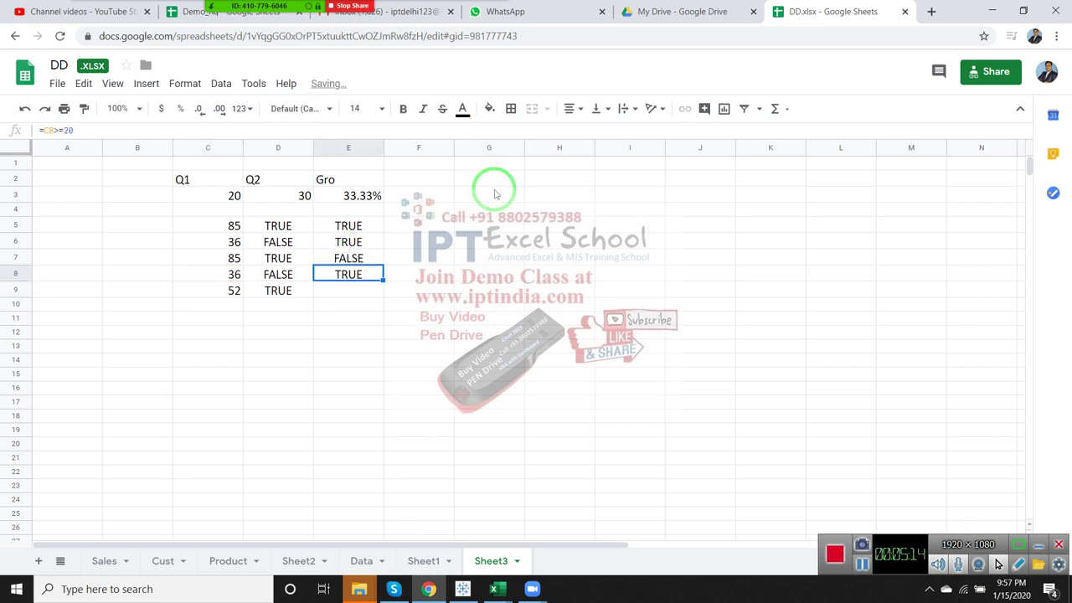
key(Down)
text(=C9)
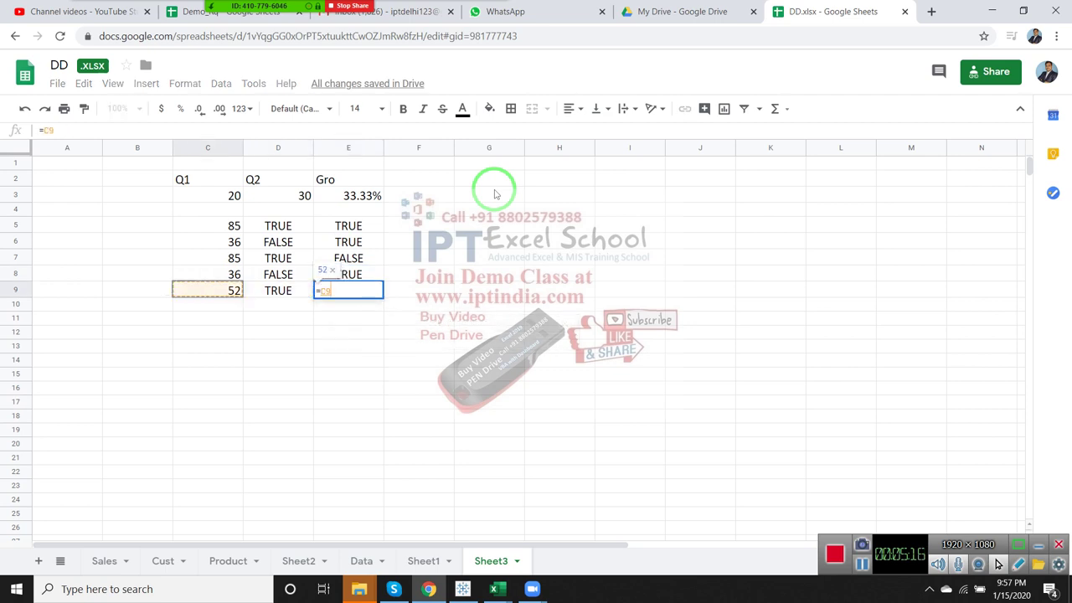
text(<>50)
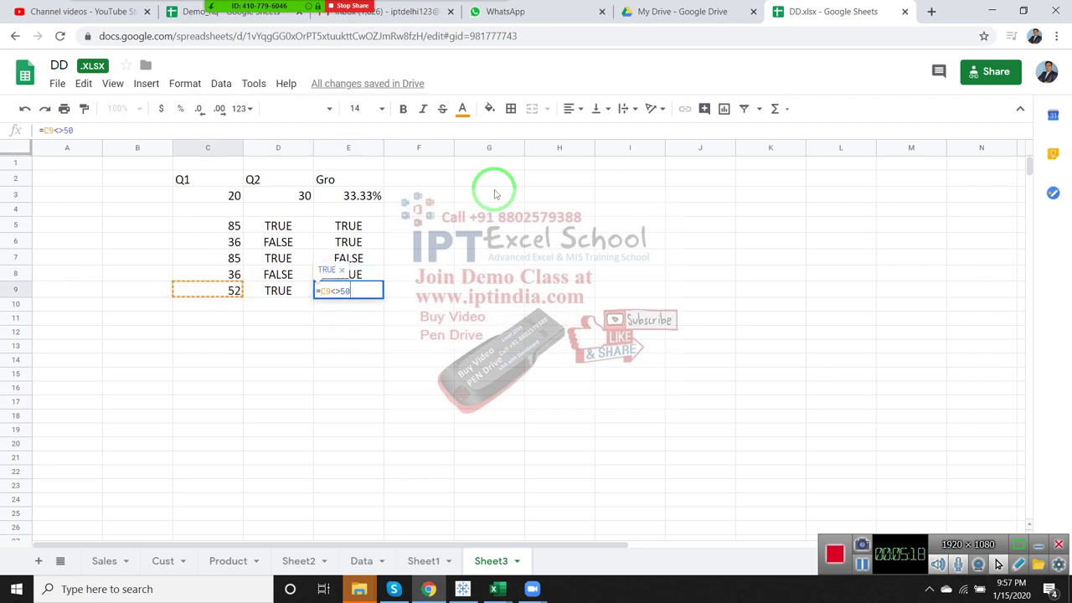
key(Return)
- Review the column D and E results, then begin inserting another function
key(Up)
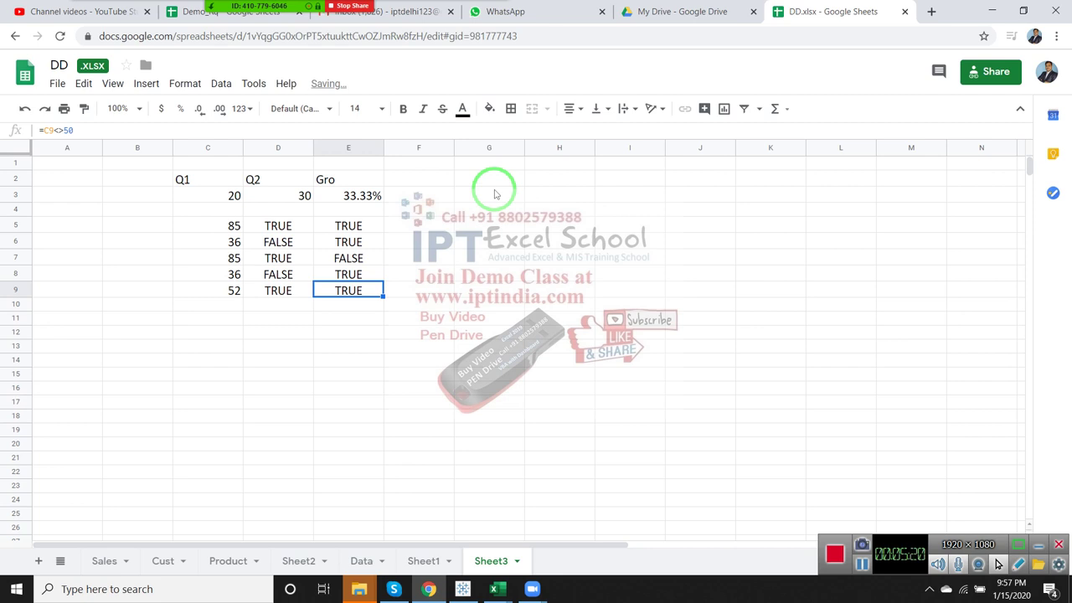
key(Up)
key(Up)
key(Up)
key(Up)
key(Down)
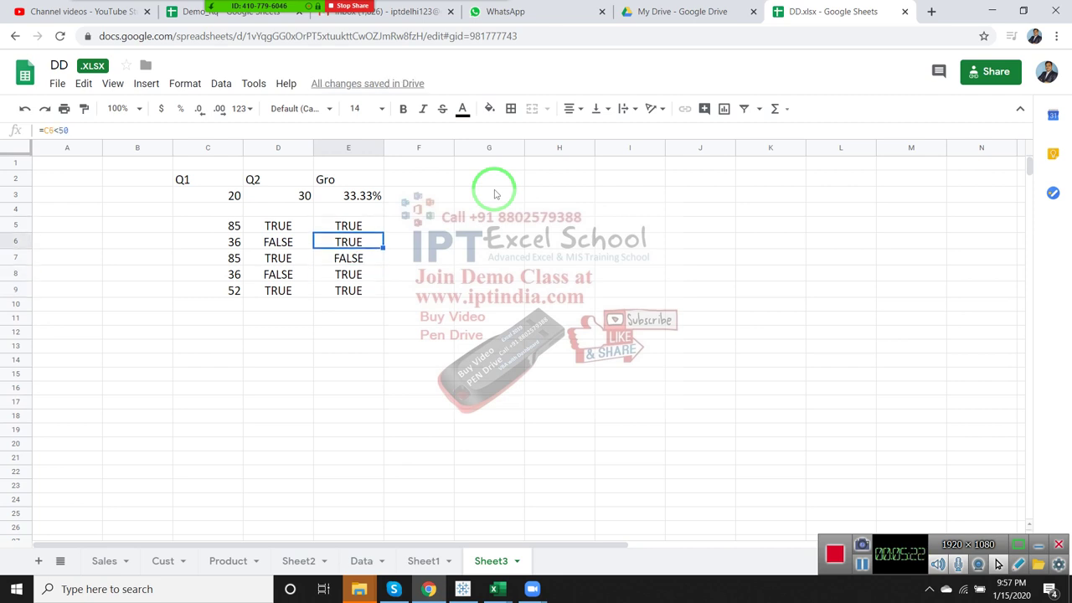
key(Down)
key(Down)
key(Left)
key(Up)
key(Up)
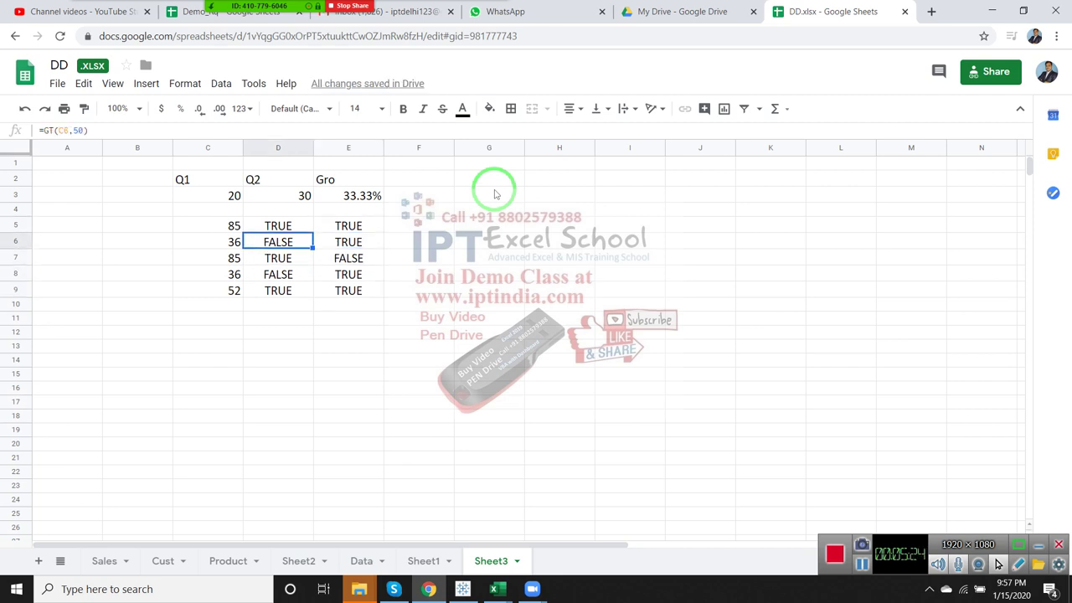
key(Up)
key(Left)
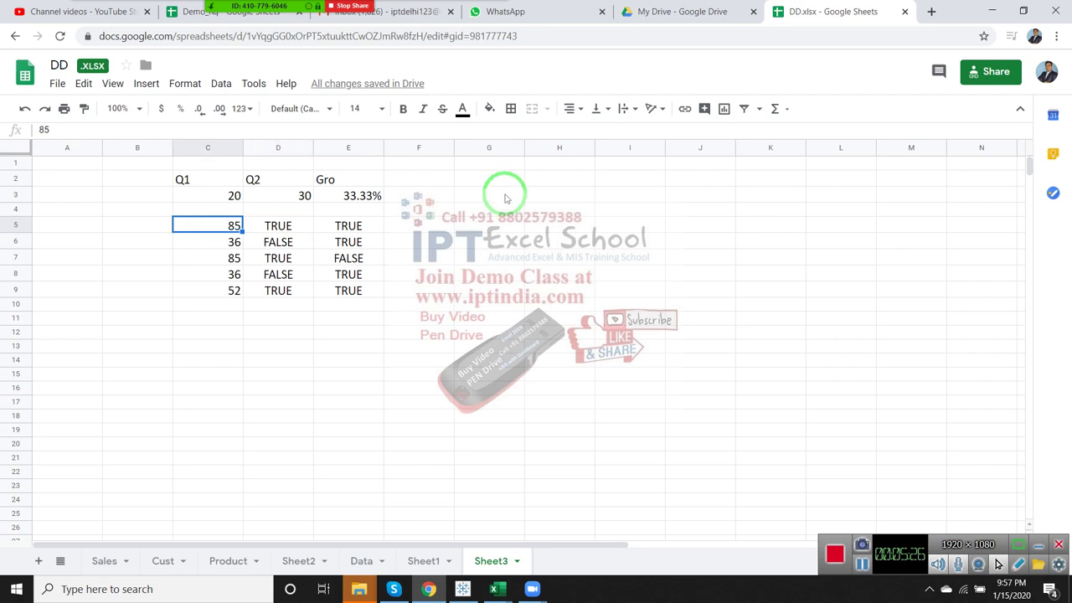
click(150, 84)
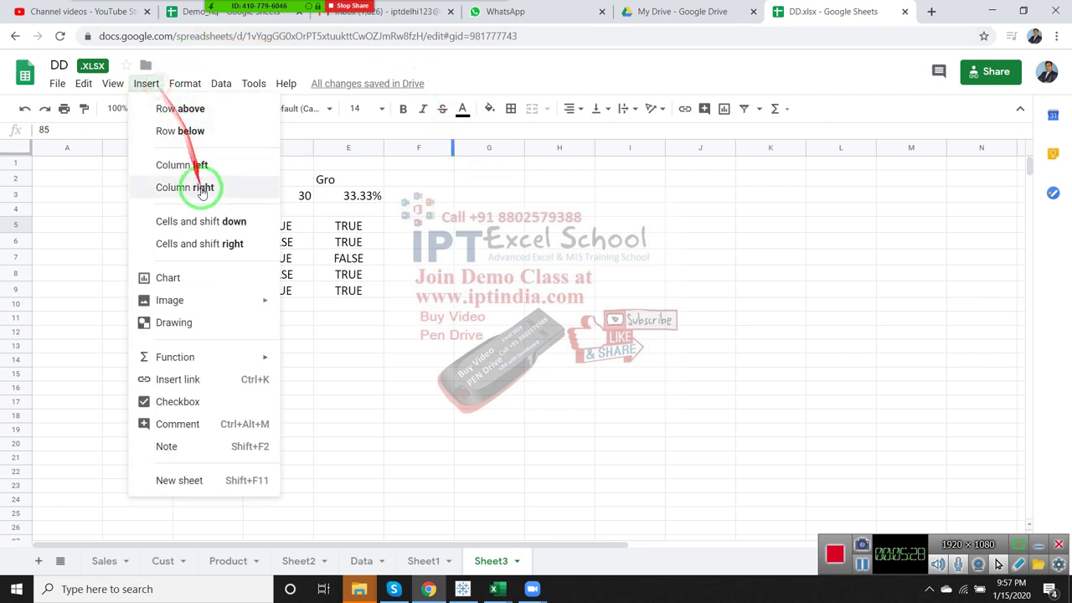
mouse_move(246, 357)
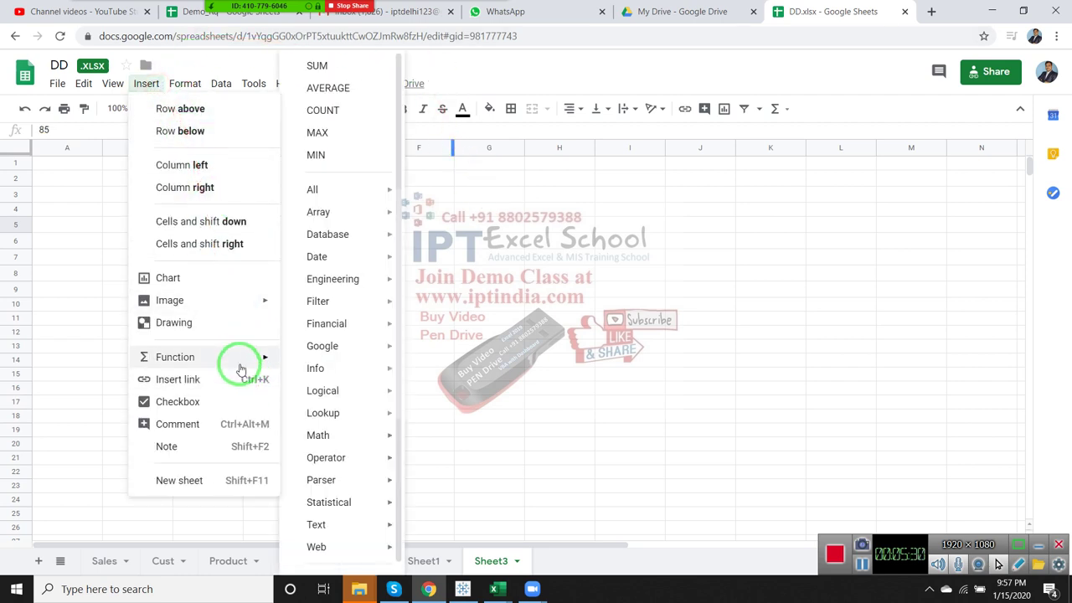
- Browse the Operator functions list, ADD through UPLUS, then close it
mouse_move(335, 457)
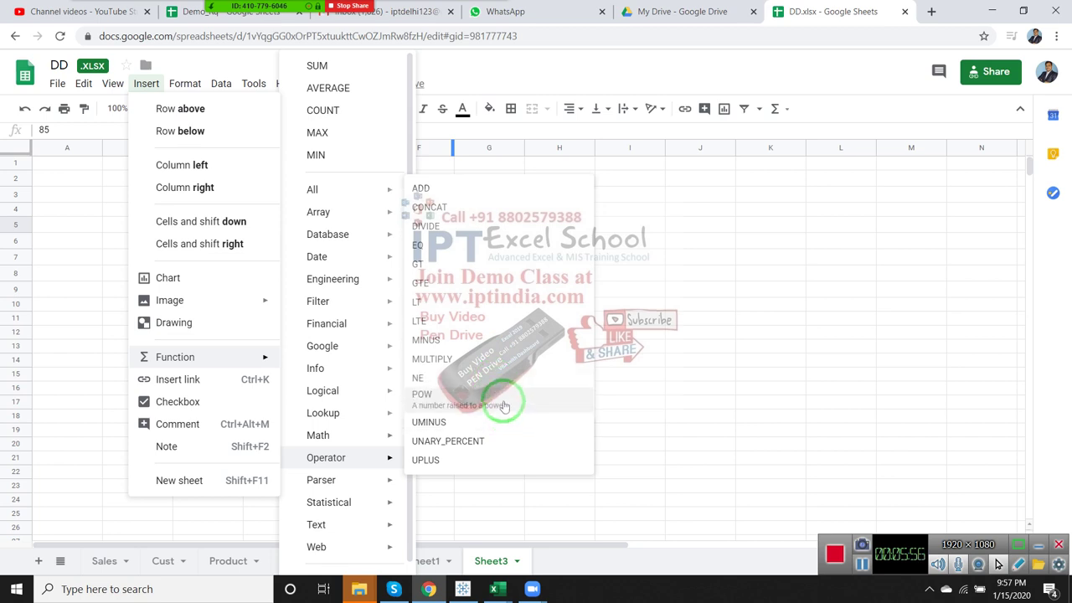
click(670, 263)
- Put 50 in H6 and 2 in I6, and compute =H6^I6 in J6 giving 2500
click(530, 224)
key(Down)
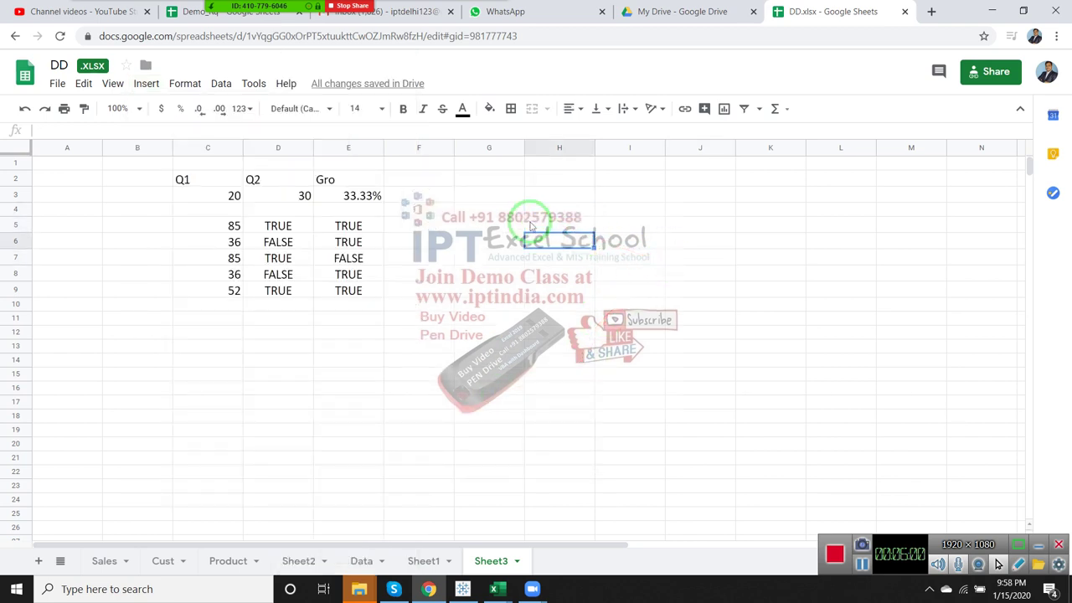
text(50)
key(Return)
key(Up)
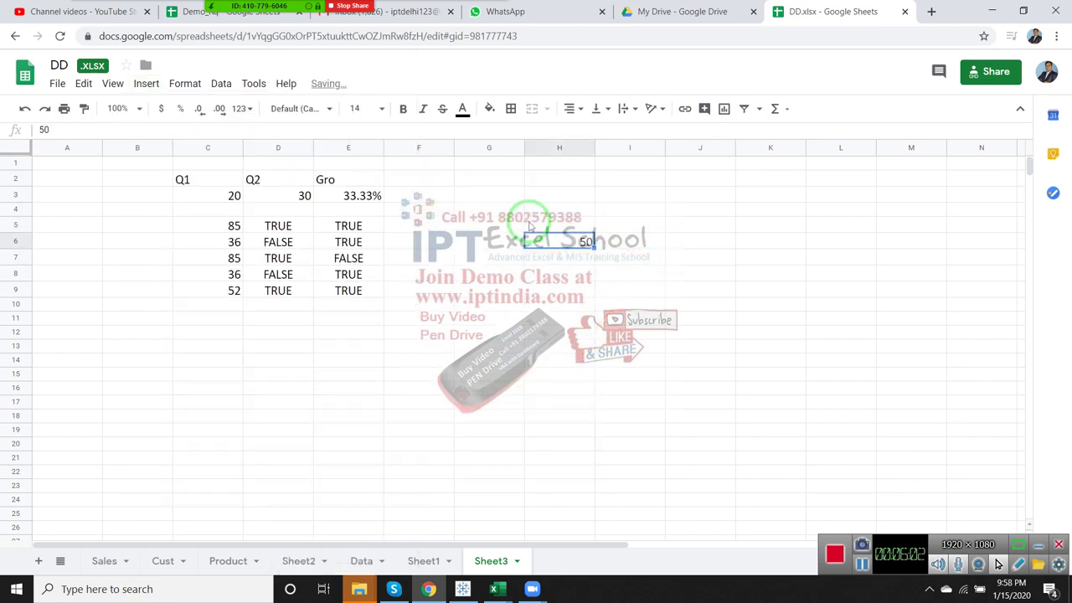
key(Right)
text(2)
key(Tab)
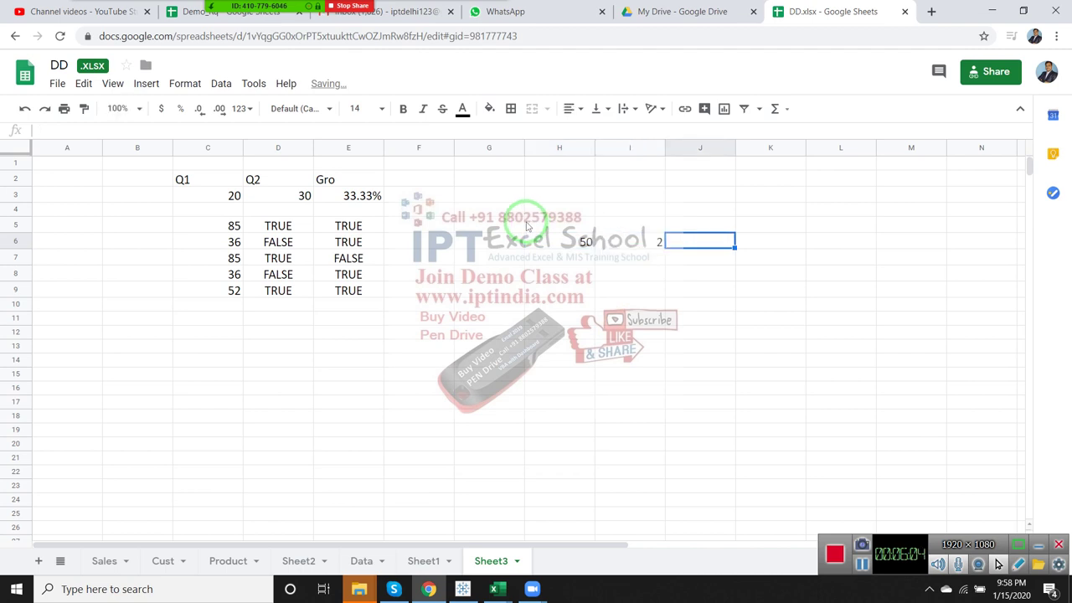
text(=)
key(Left)
key(Left)
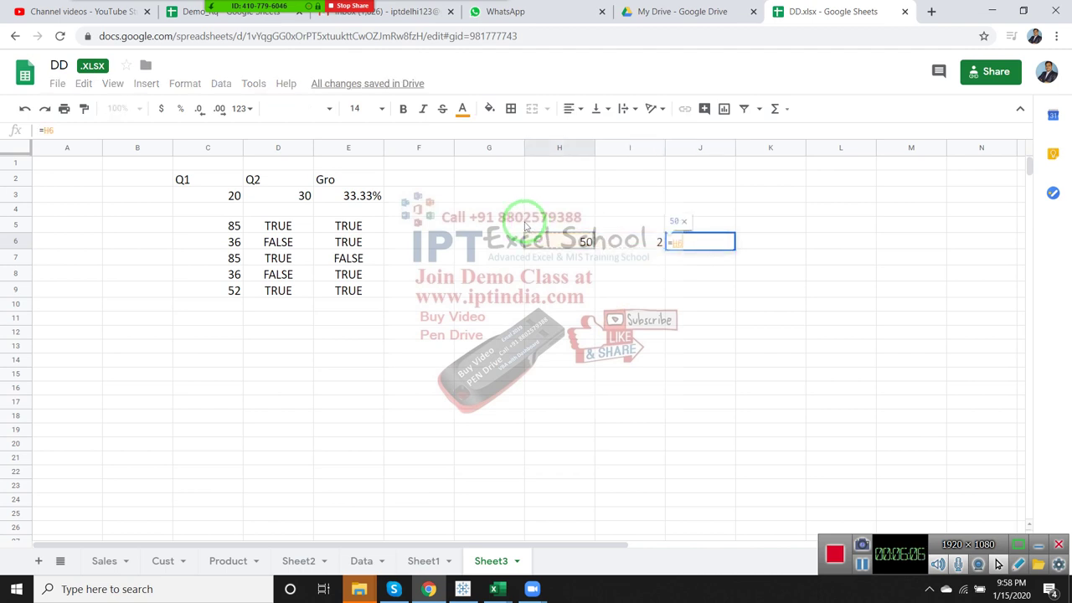
text(^)
click(617, 241)
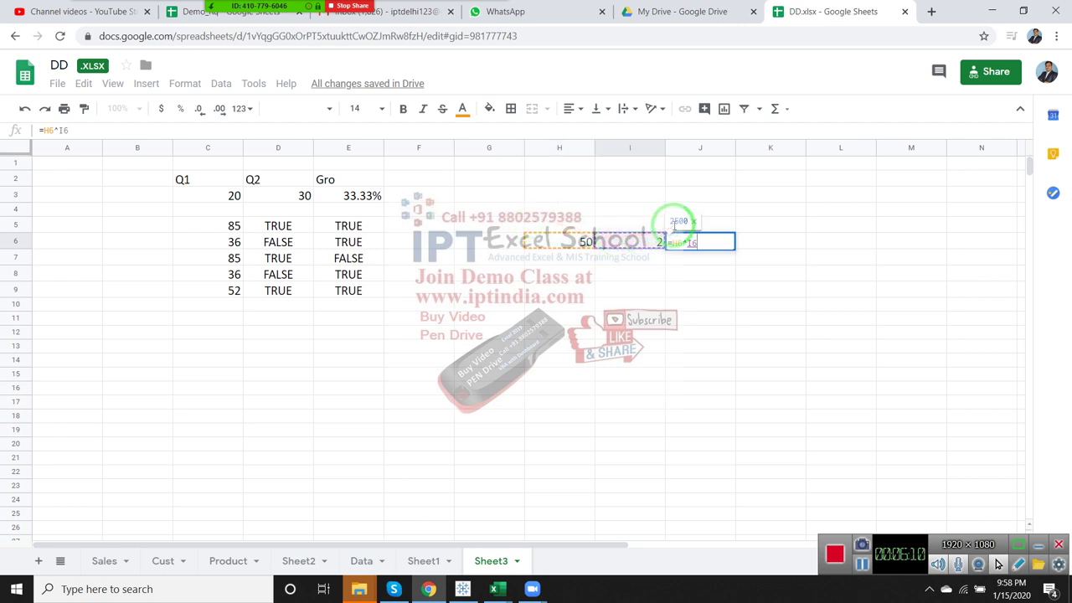
click(672, 228)
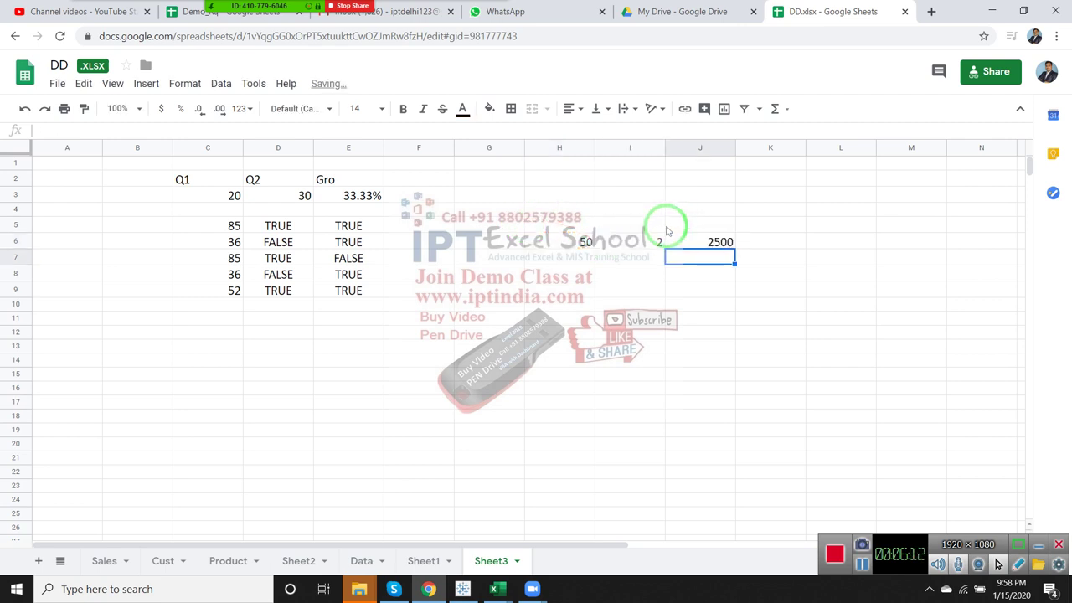
click(397, 265)
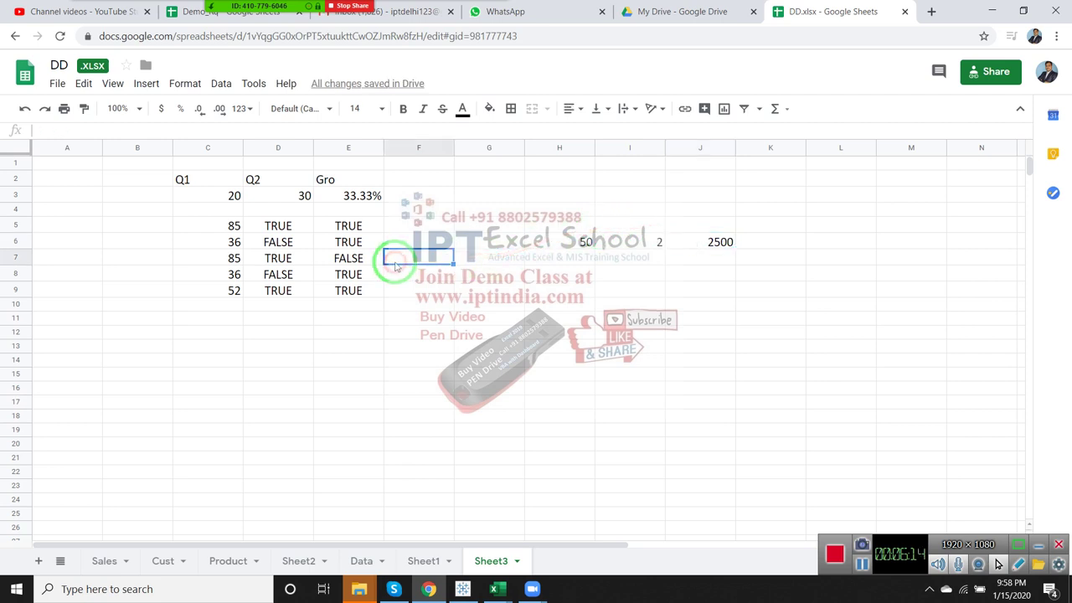
click(144, 84)
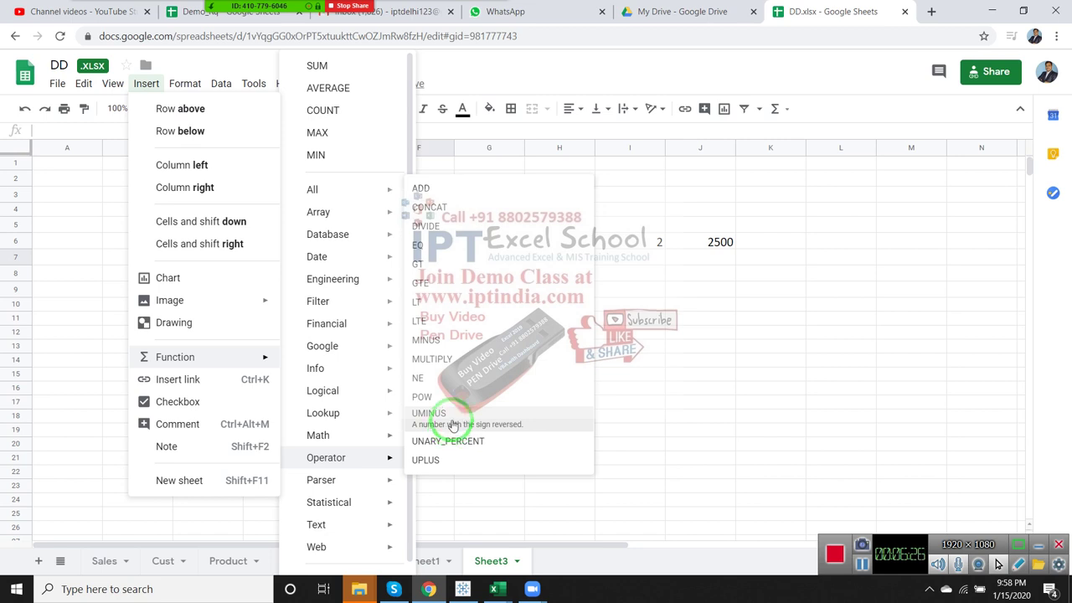
- Insert the formula =UMINUS(F6) into F7
click(450, 419)
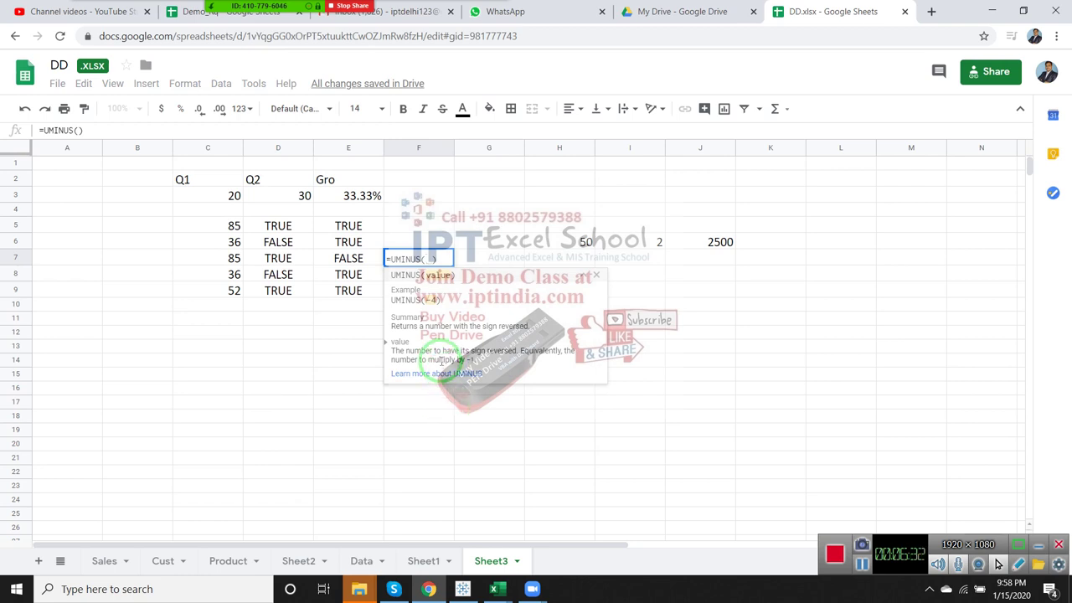
click(400, 240)
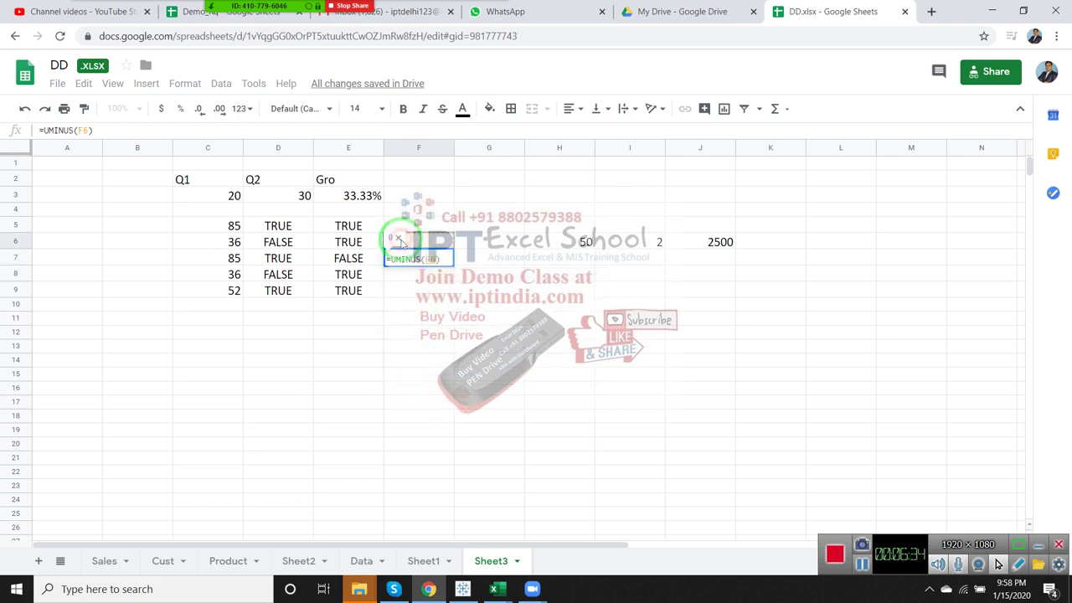
key(Return)
- Enter test values in F6, ending with -95 so F7 shows 95
click(410, 241)
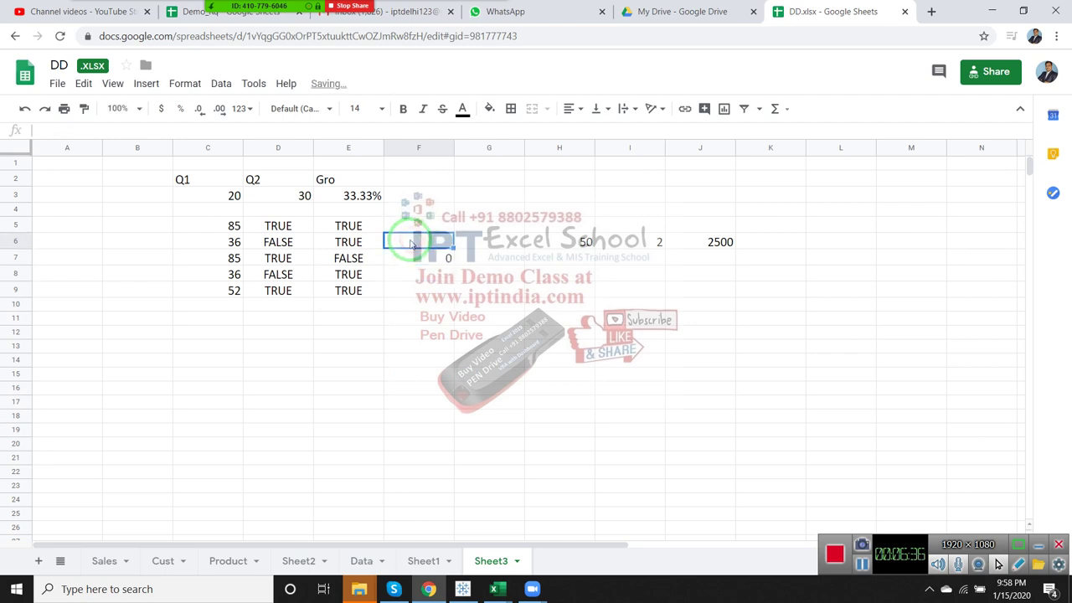
text(52)
key(Return)
click(408, 243)
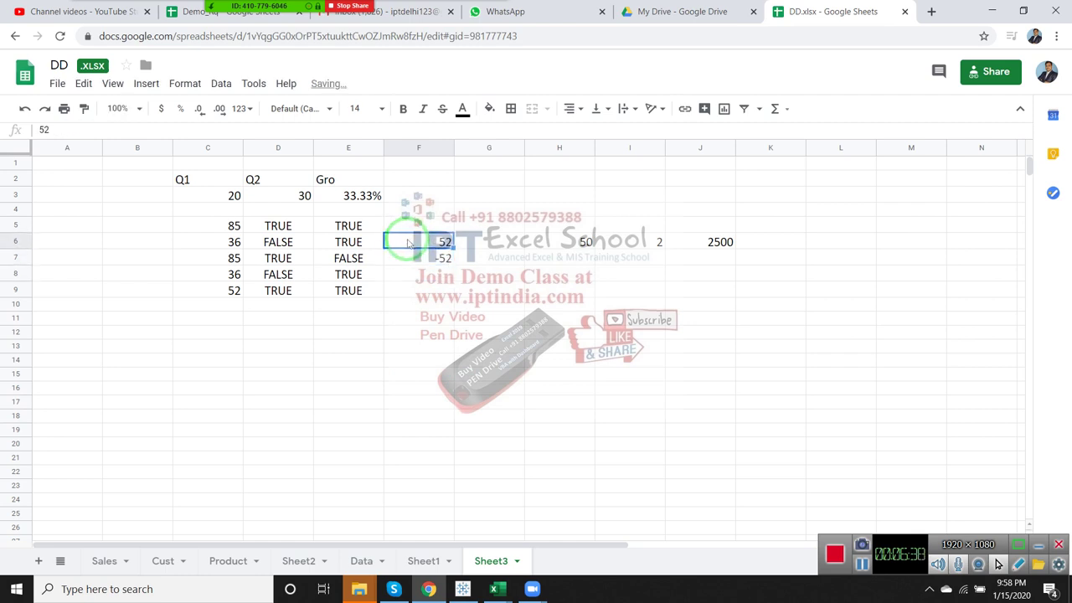
text(5)
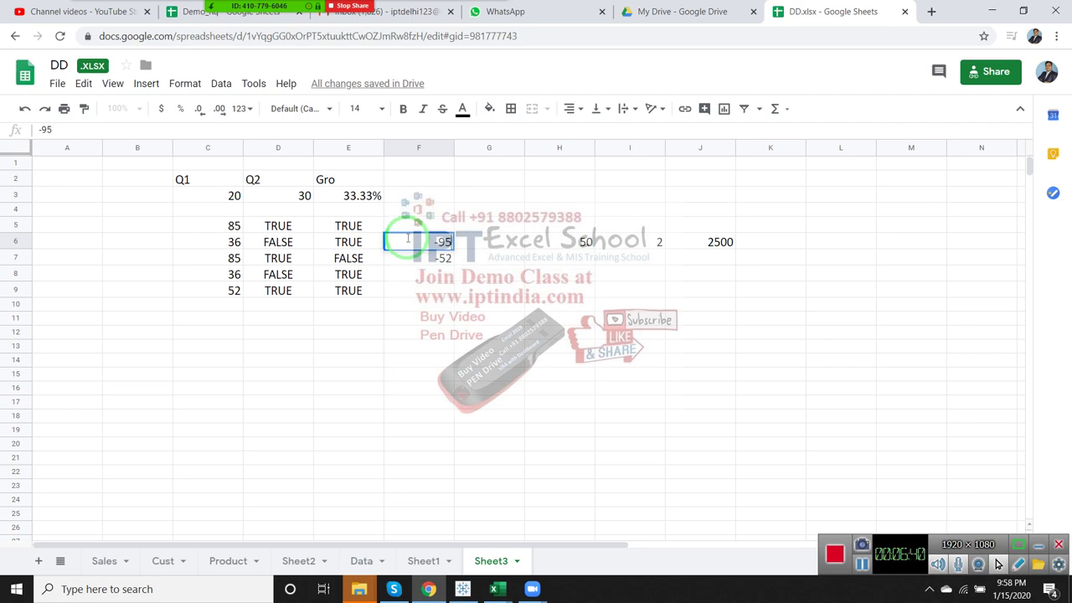
key(Return)
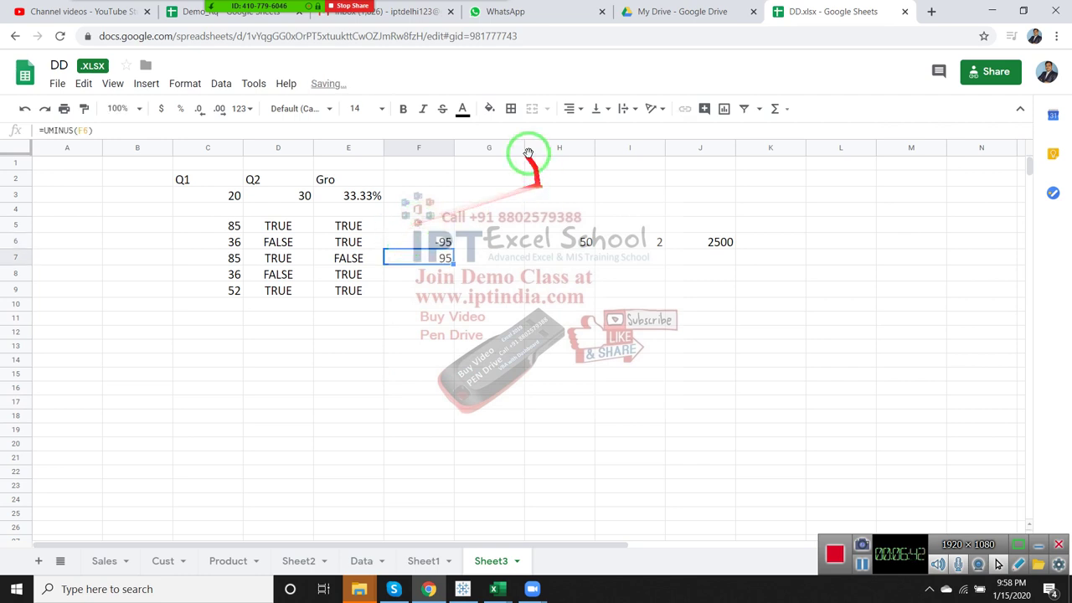
- Enter =ABS(F6) in G6 to show F6's absolute value
click(467, 261)
text(=)
key(Escape)
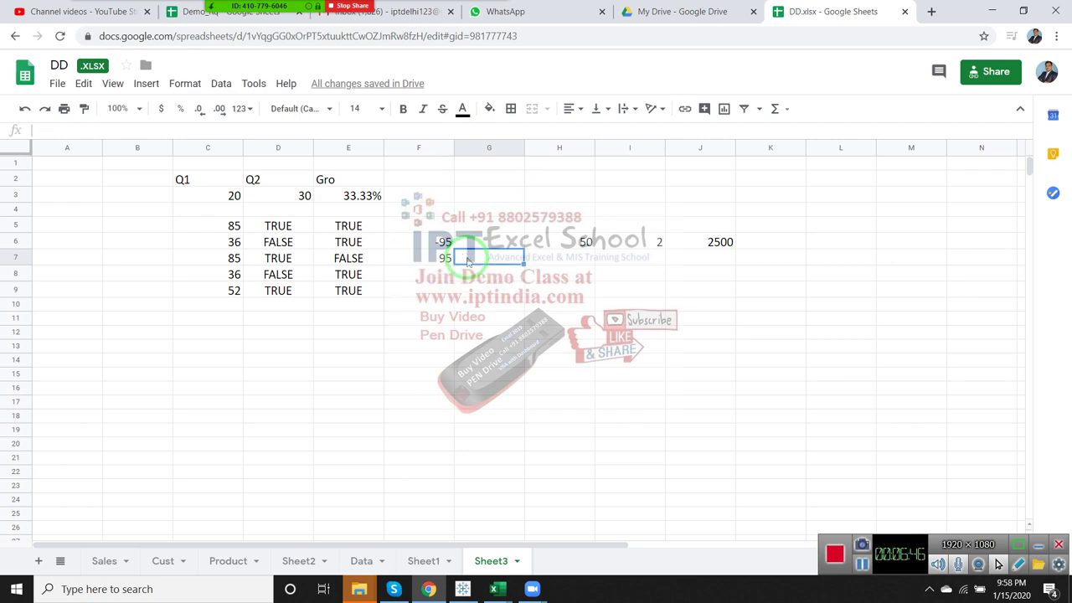
key(Up)
text(=ab)
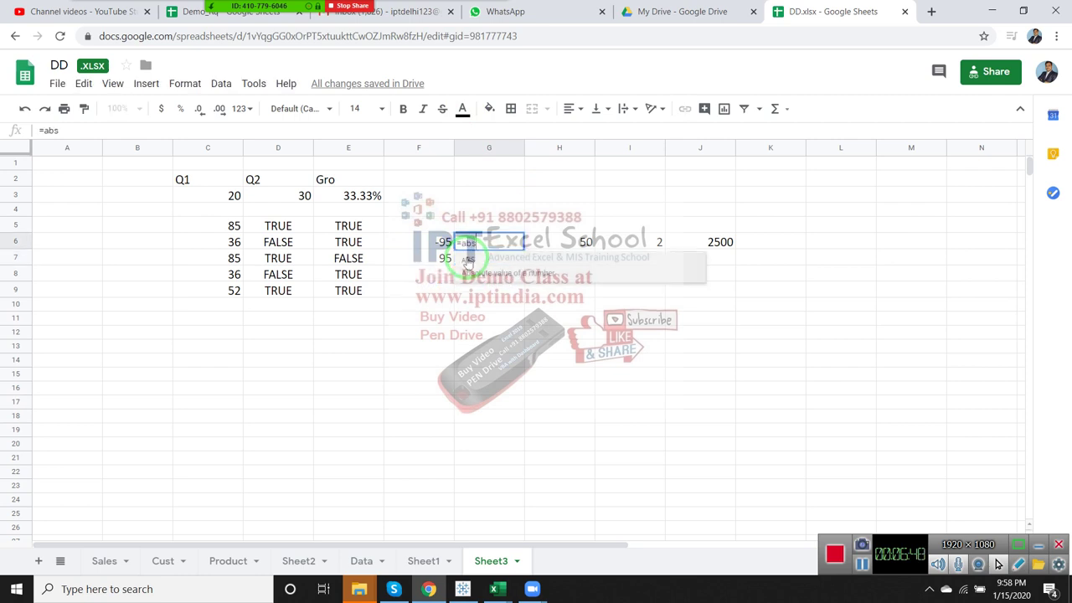
click(467, 262)
click(427, 242)
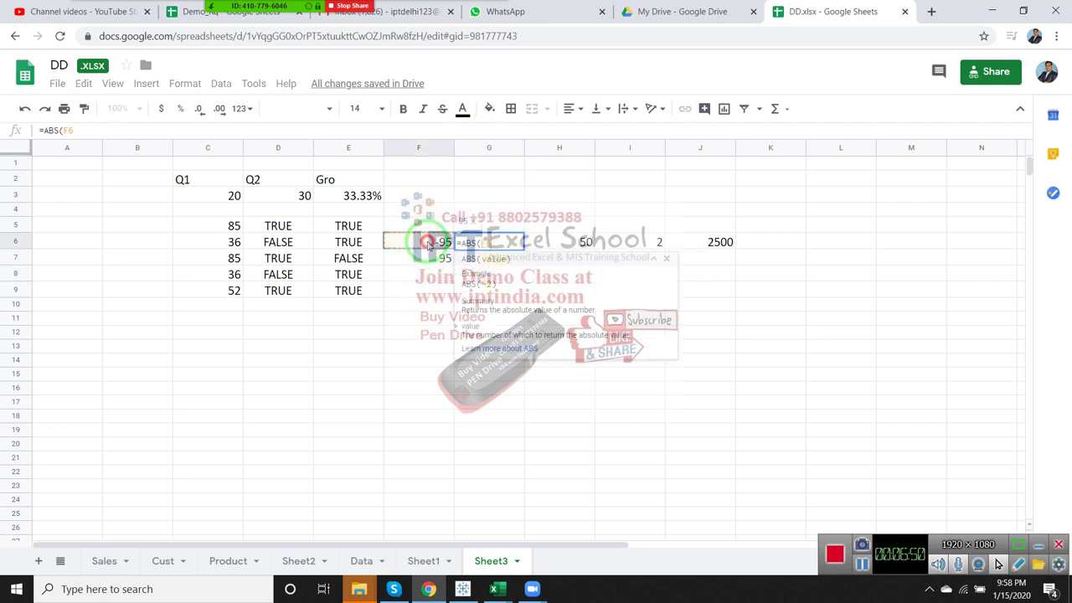
key(Return)
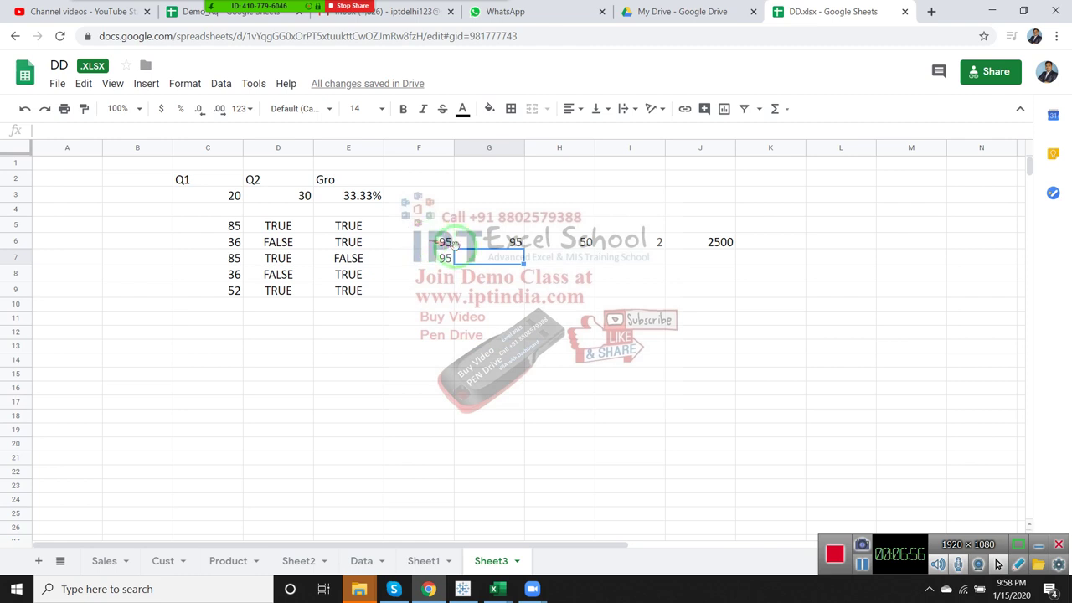
- Restore F6 to the value 95
click(444, 243)
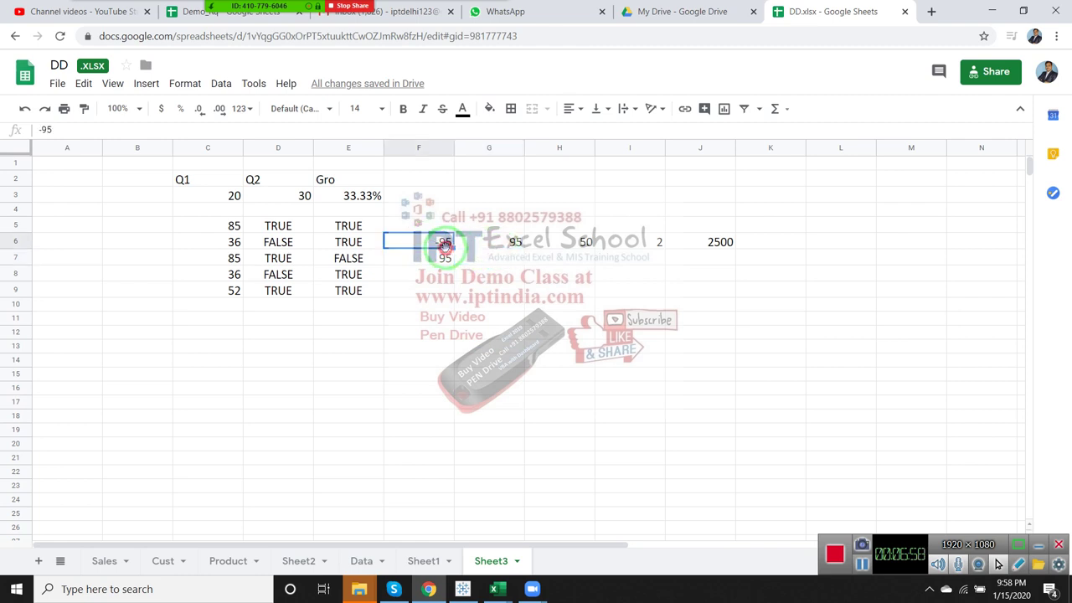
text(95)
key(ctrl+z)
key(ctrl+z)
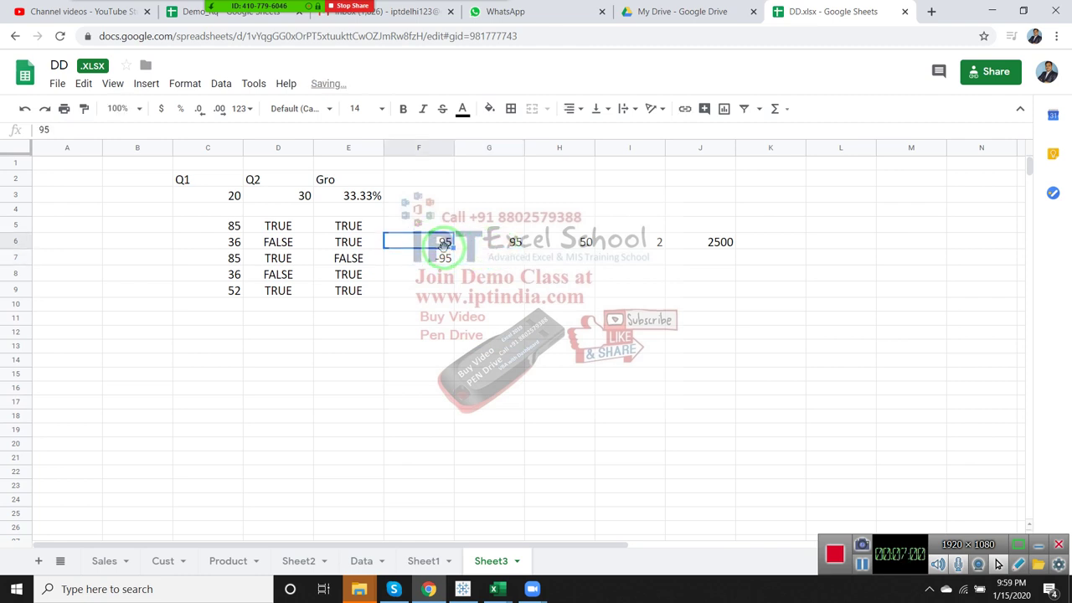
key(ctrl+z)
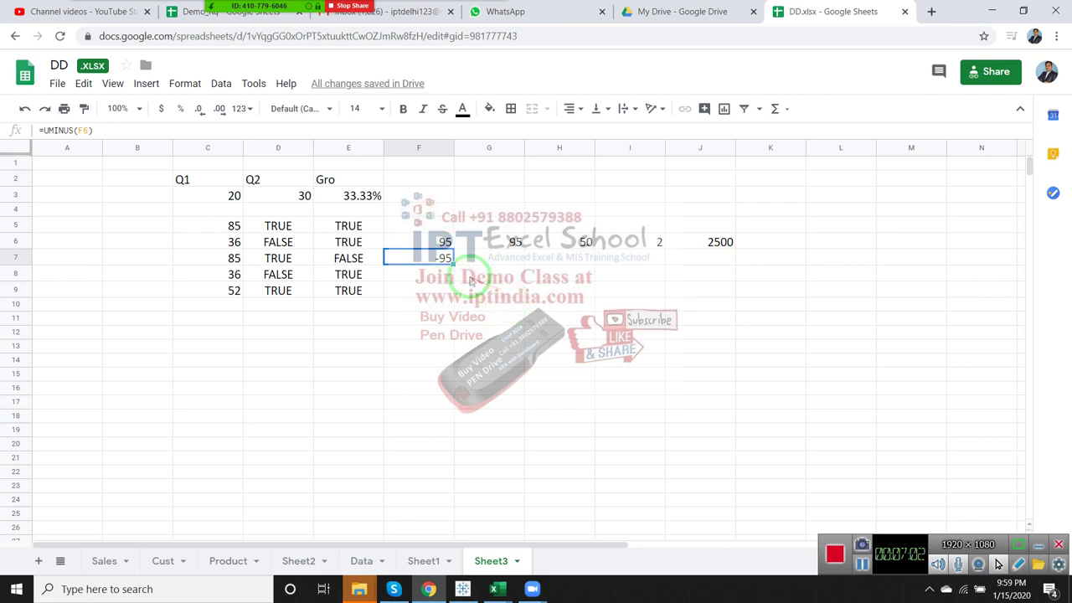
- Enter =-F7 in F8 so it negates F7's -95 to 95
click(447, 278)
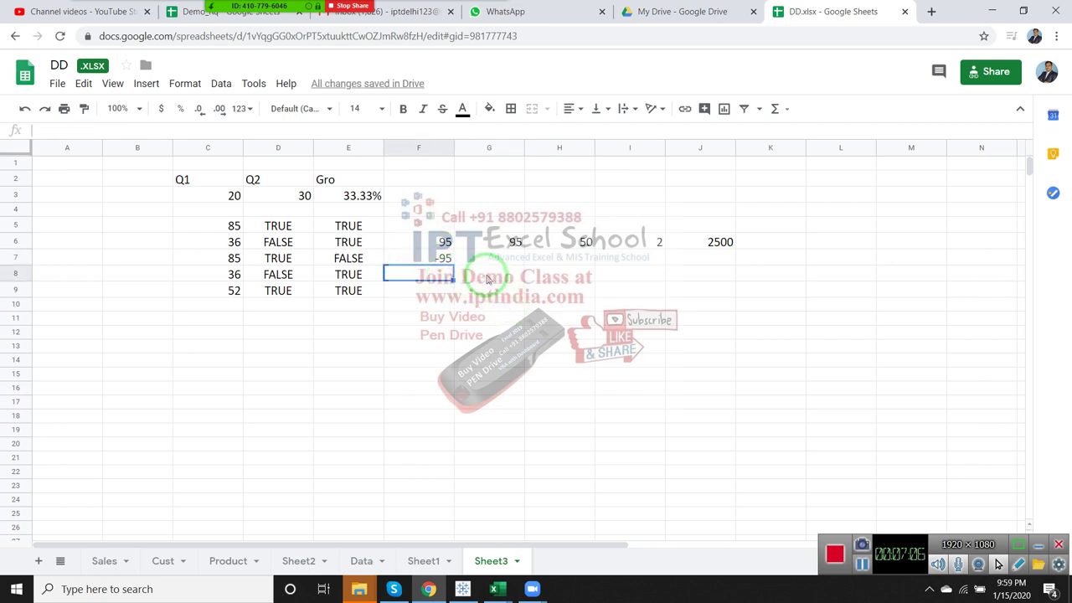
text(-)
click(441, 259)
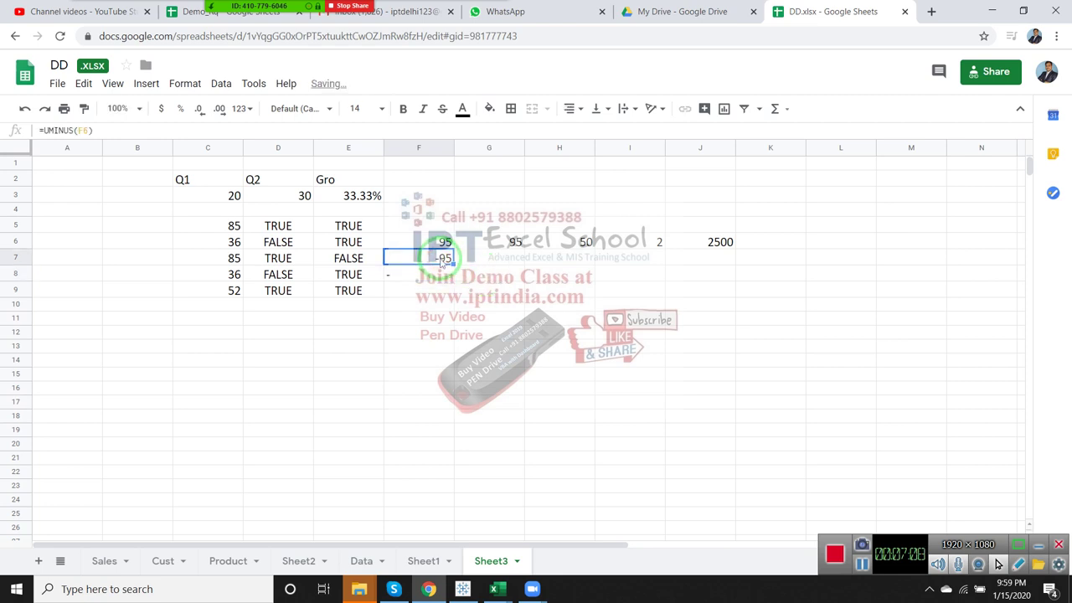
click(441, 276)
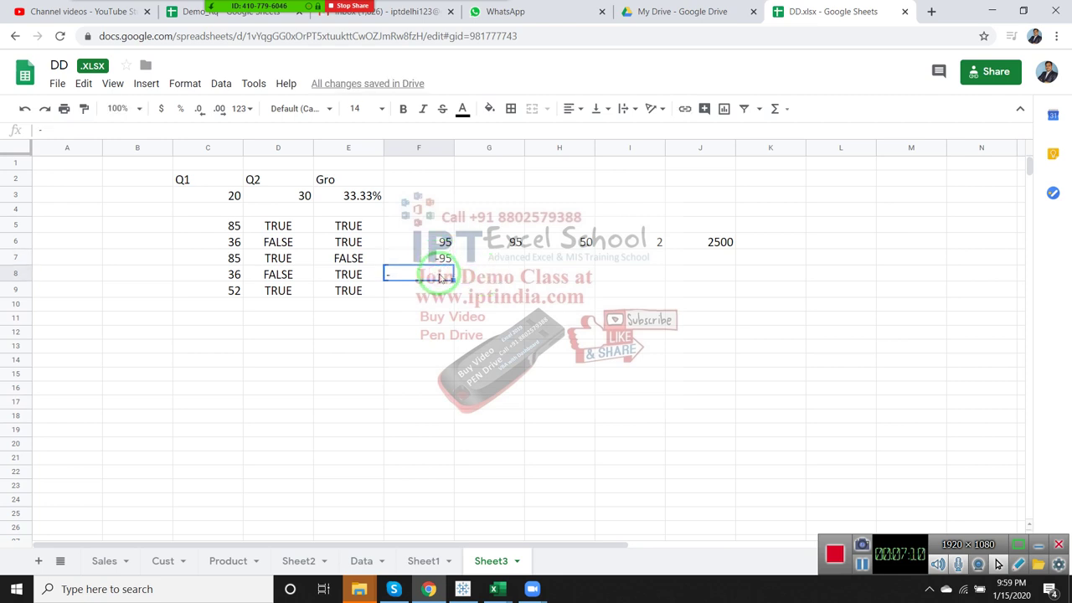
text(=)
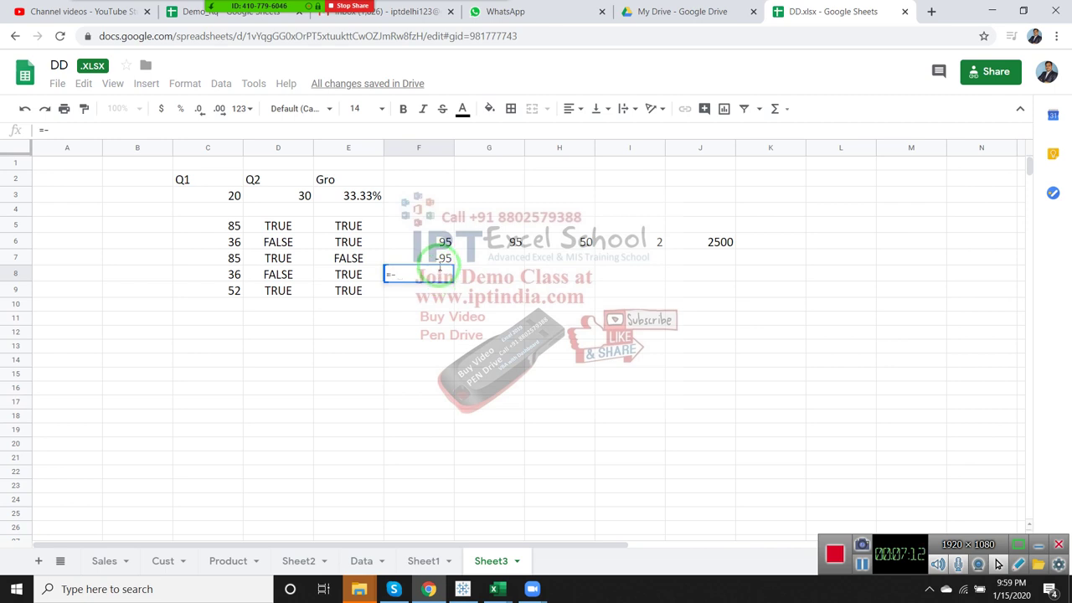
click(439, 261)
key(Return)
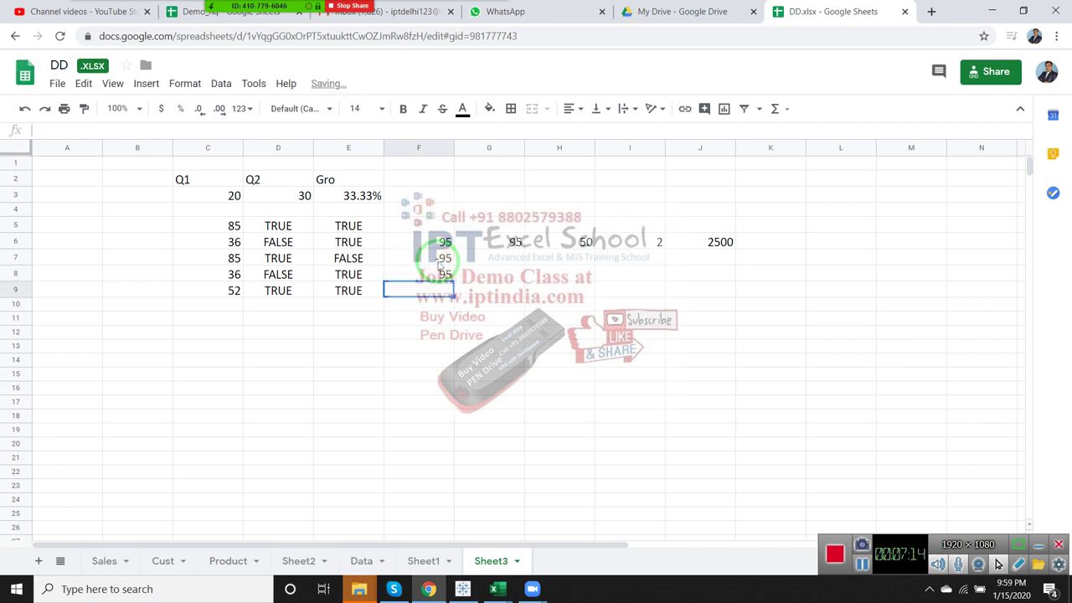
key(Up)
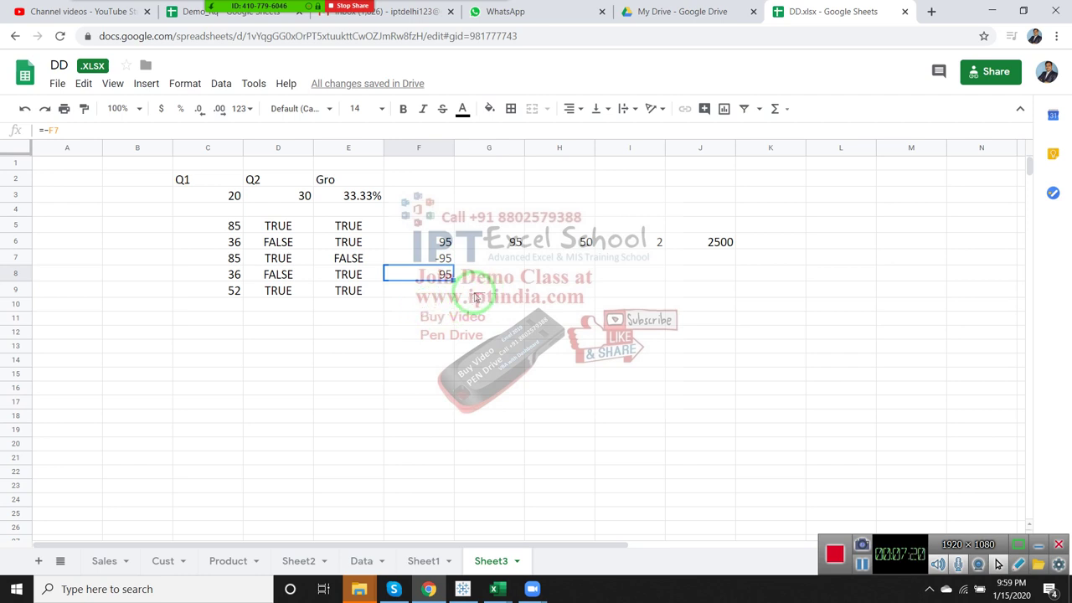
- With F9 selected, browse Insert > Function > Operator to show functions like UNARY_PERCENT
click(369, 289)
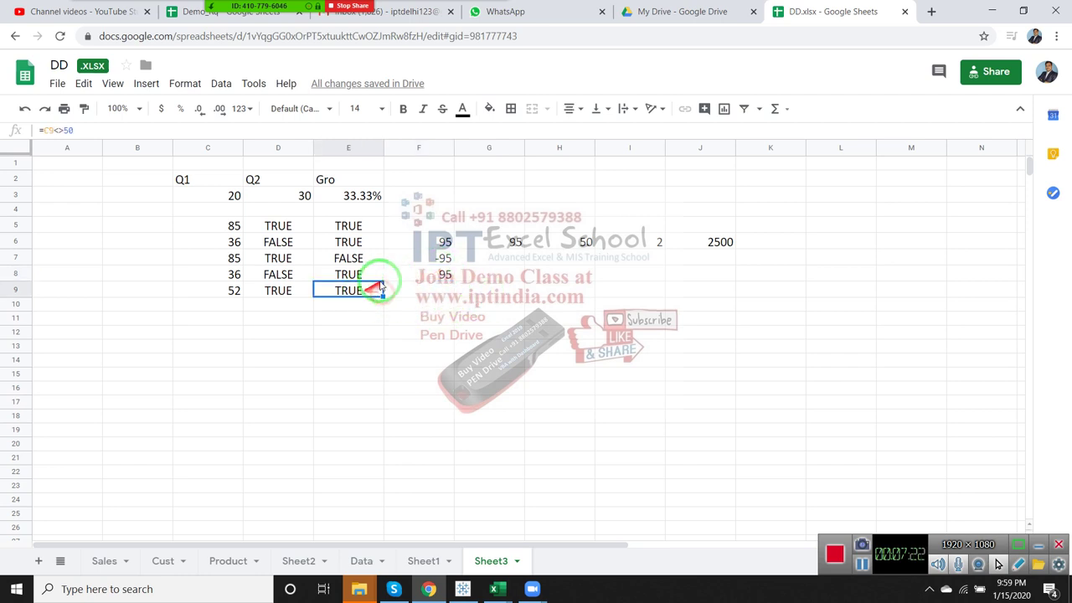
click(400, 289)
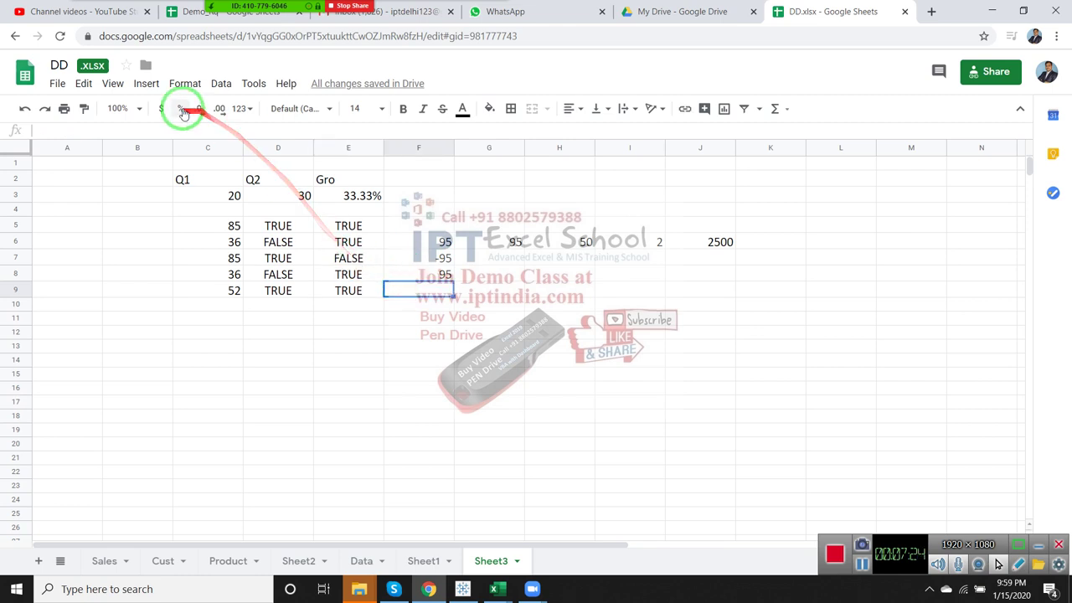
click(153, 95)
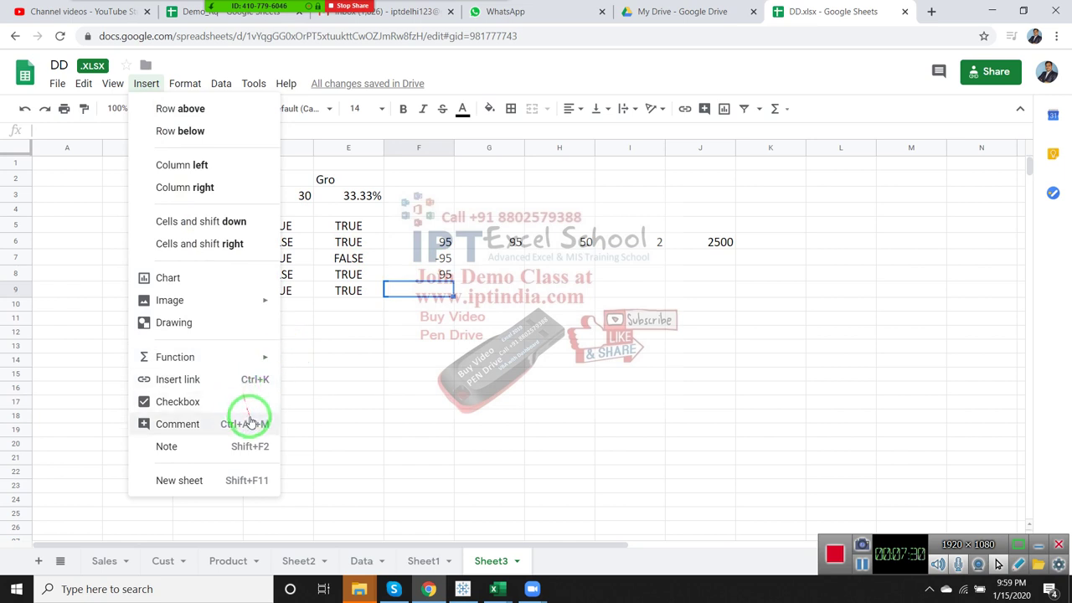
mouse_move(242, 363)
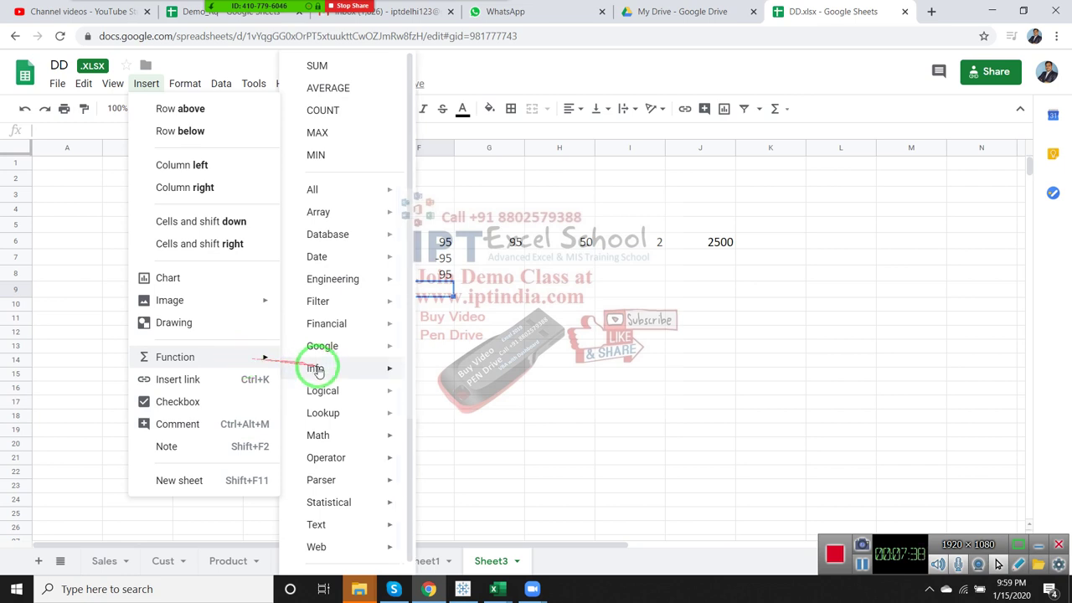
mouse_move(372, 456)
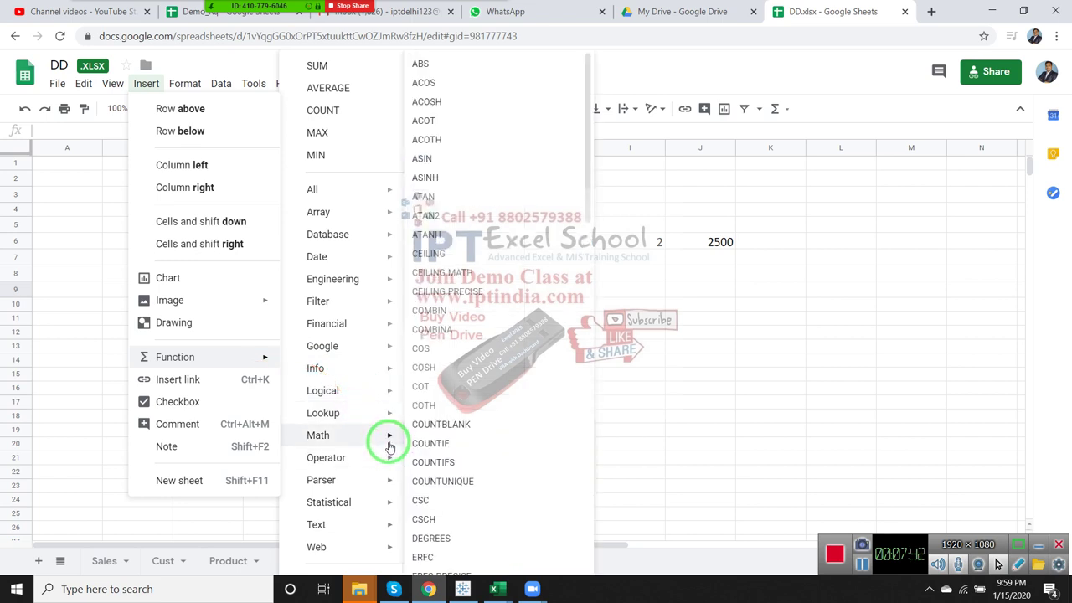
mouse_move(395, 425)
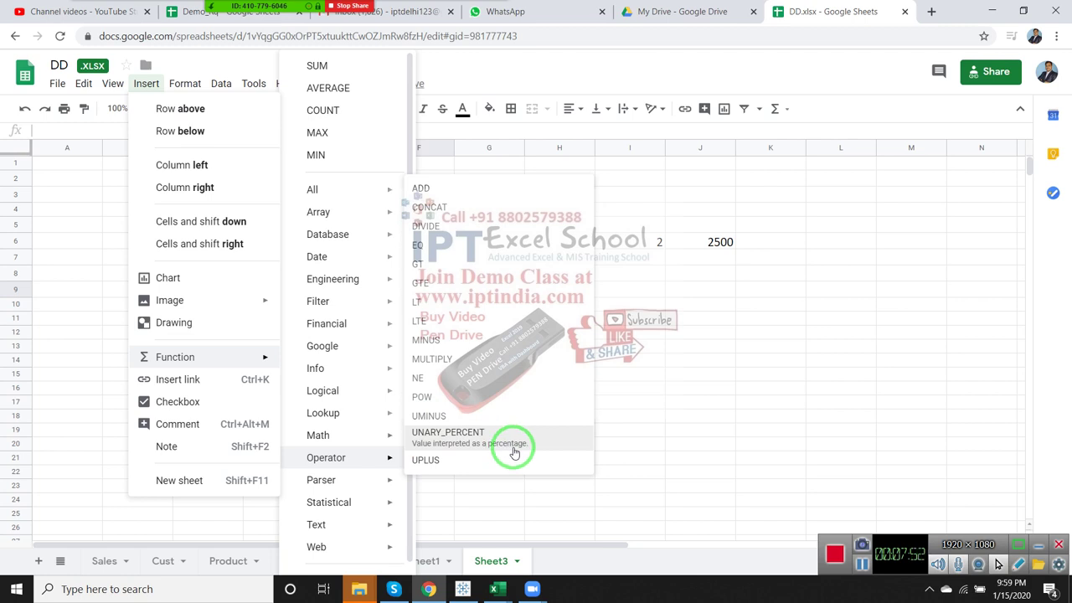
- Enter =UNARY_PERCENT(50) in F9 and apply percent format so it shows 50.00%
click(513, 451)
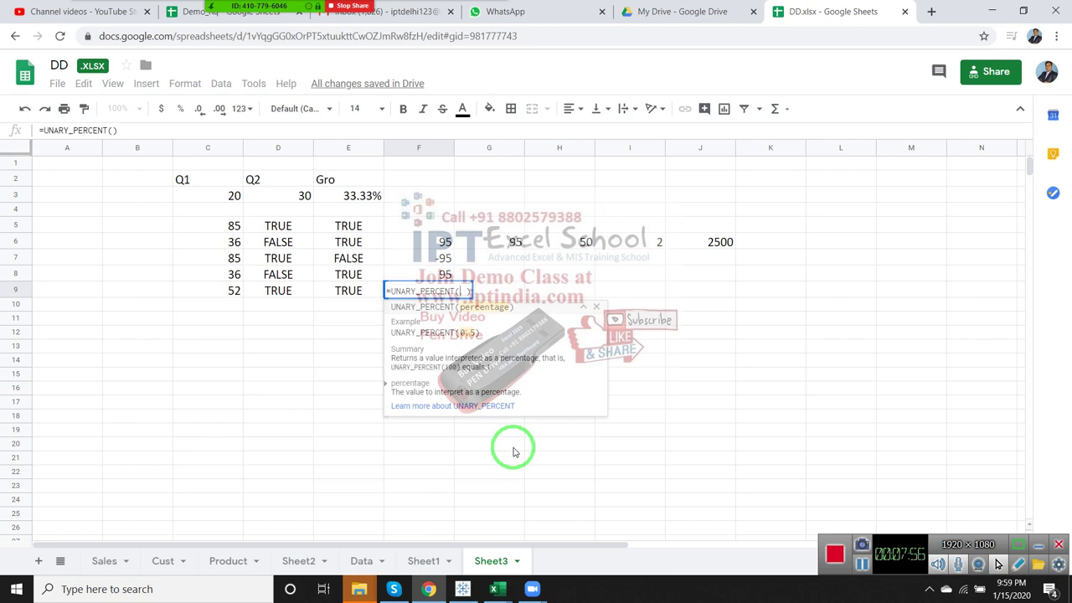
text(0.5)
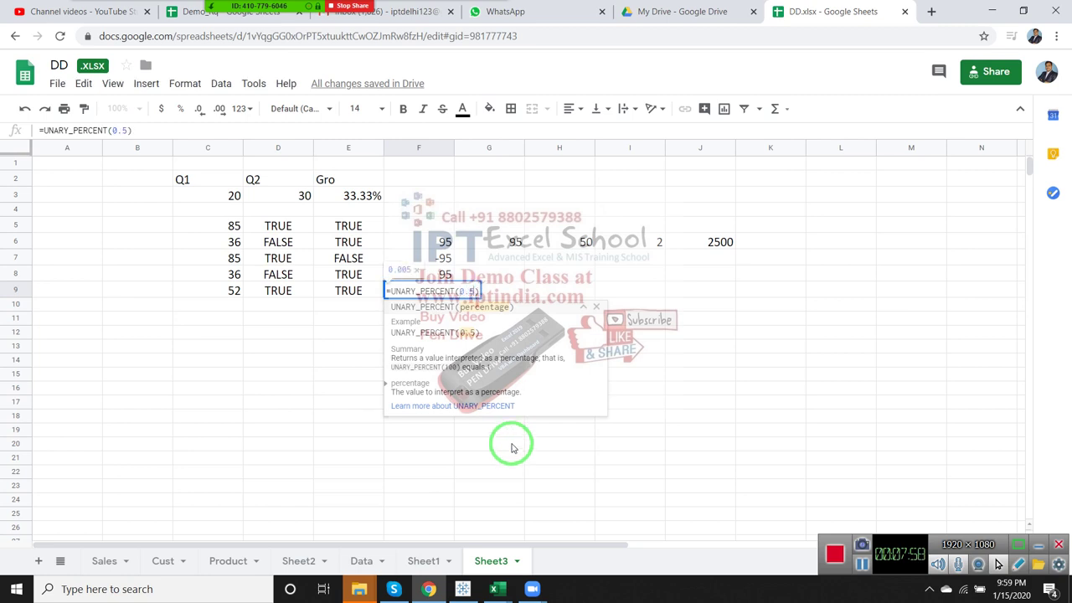
key(BackSpace)
key(BackSpace)
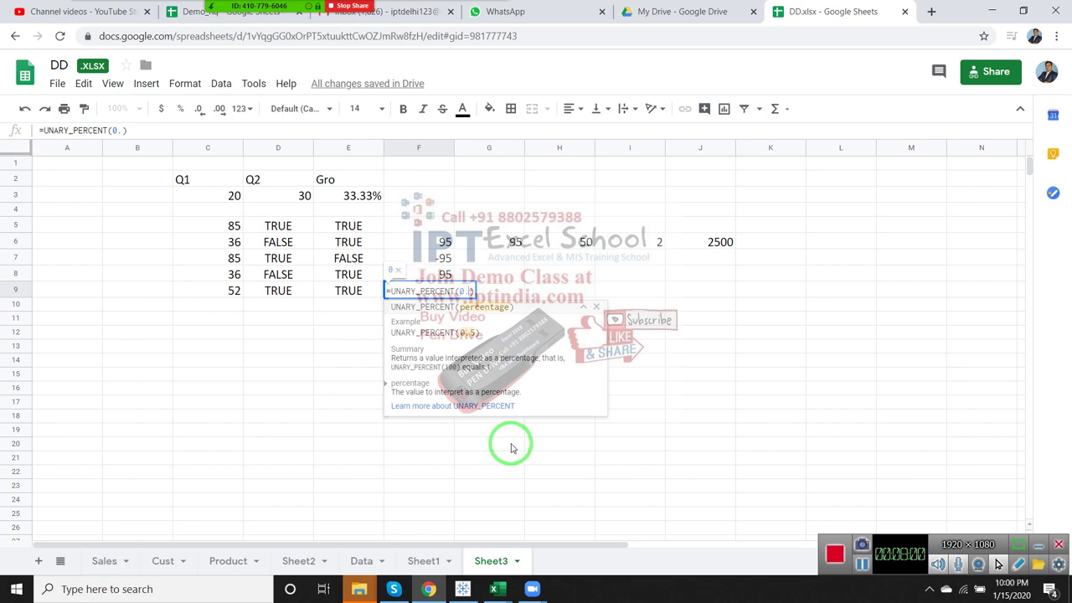
key(BackSpace)
text(100)
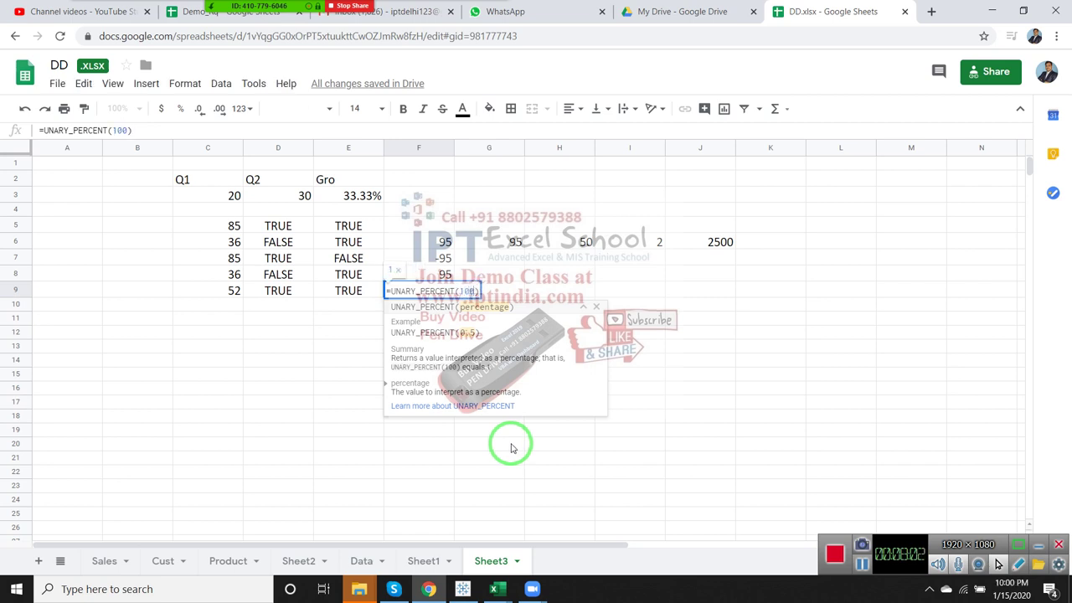
key(BackSpace)
key(BackSpace)
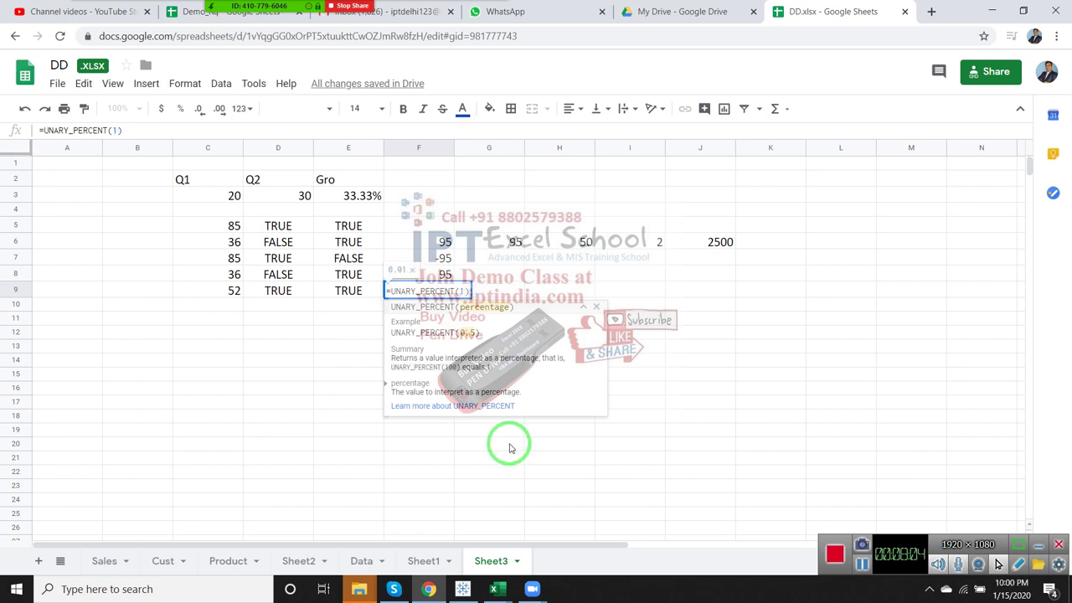
key(BackSpace)
text(50)
key(Return)
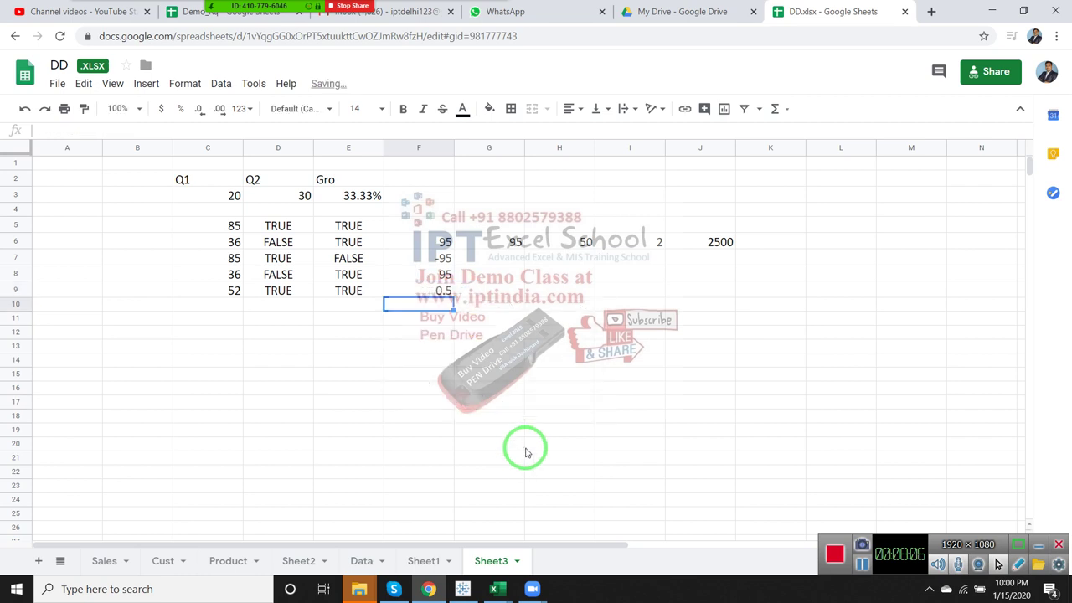
key(Up)
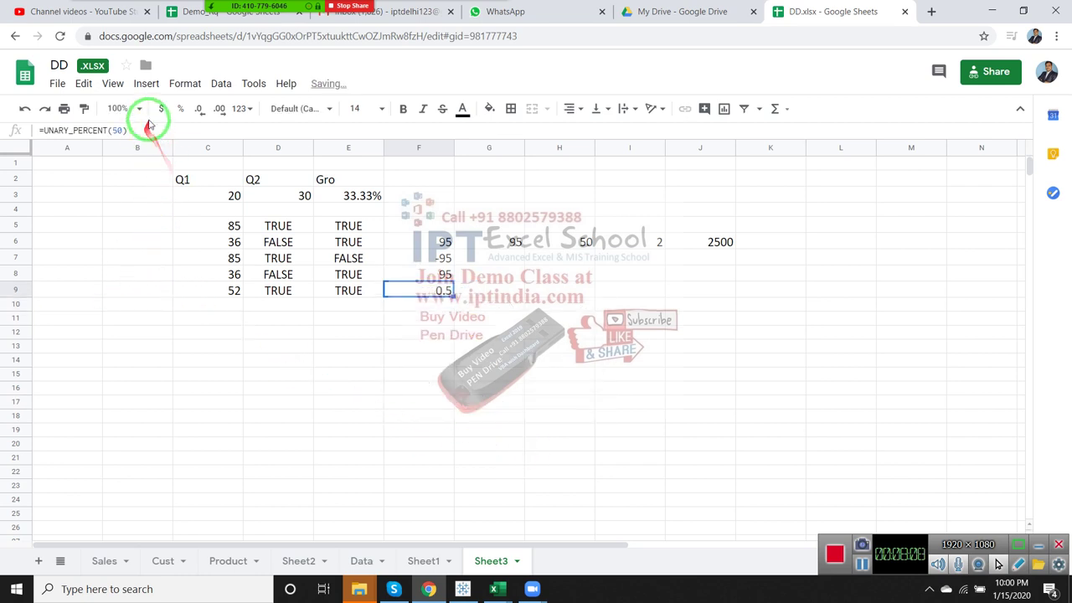
click(179, 108)
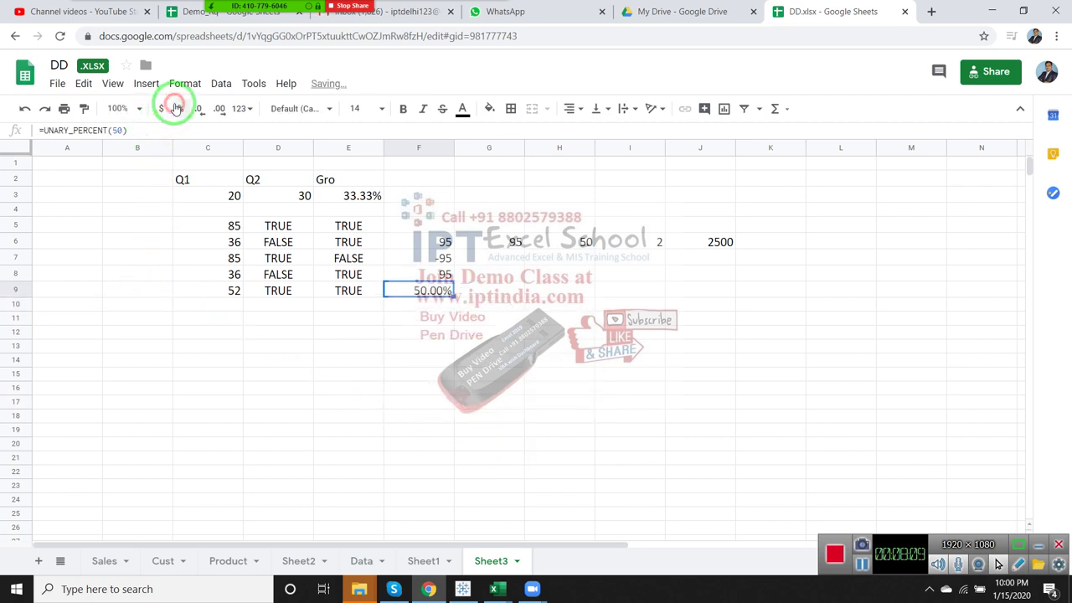
click(409, 303)
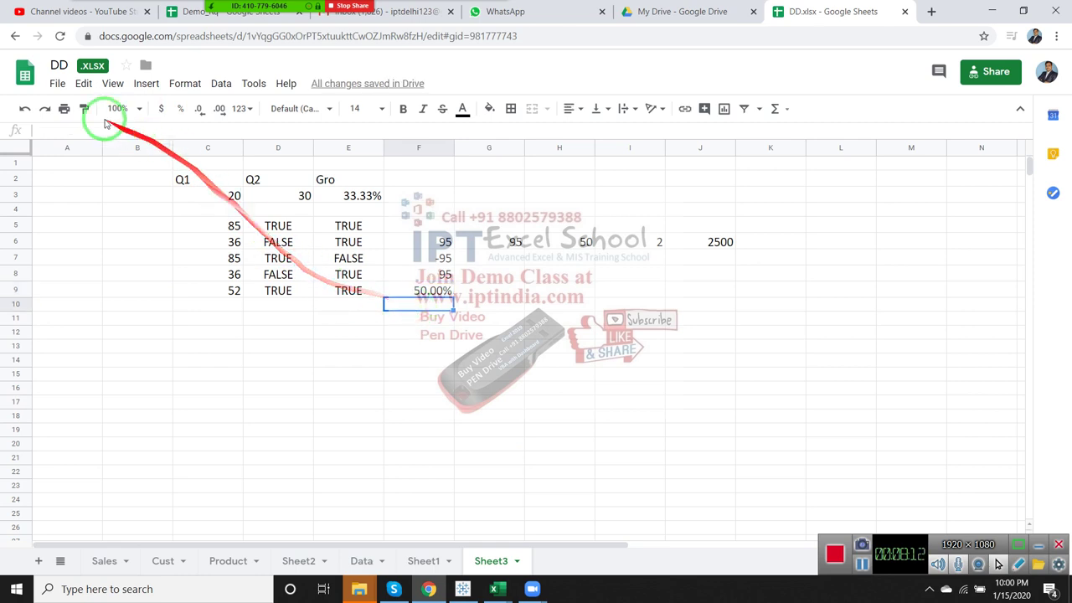
- Insert the ADD operator function into F10 from the Insert > Function menu
click(57, 83)
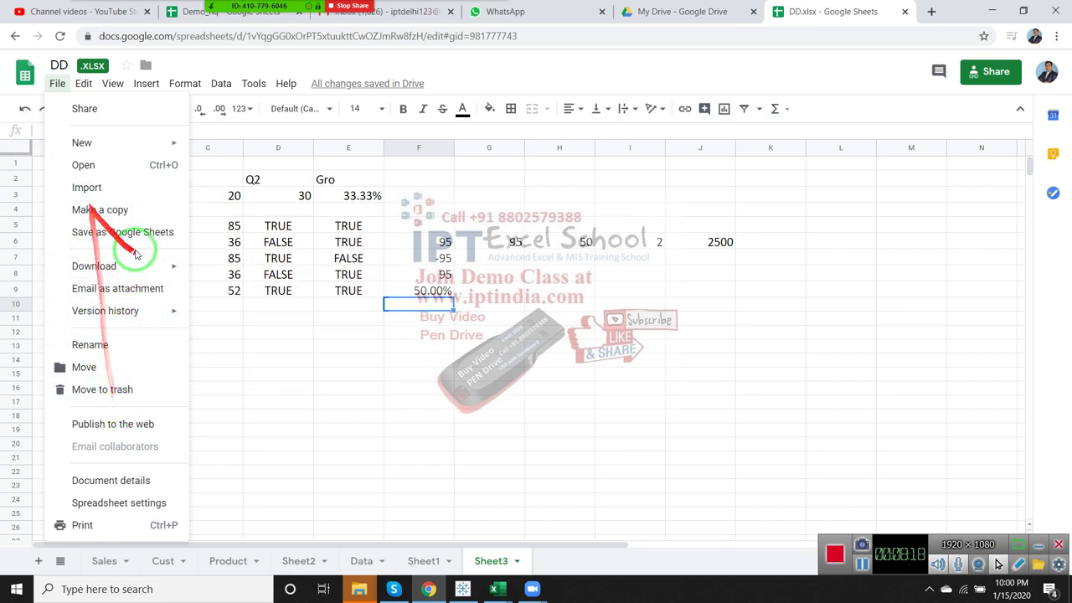
click(145, 83)
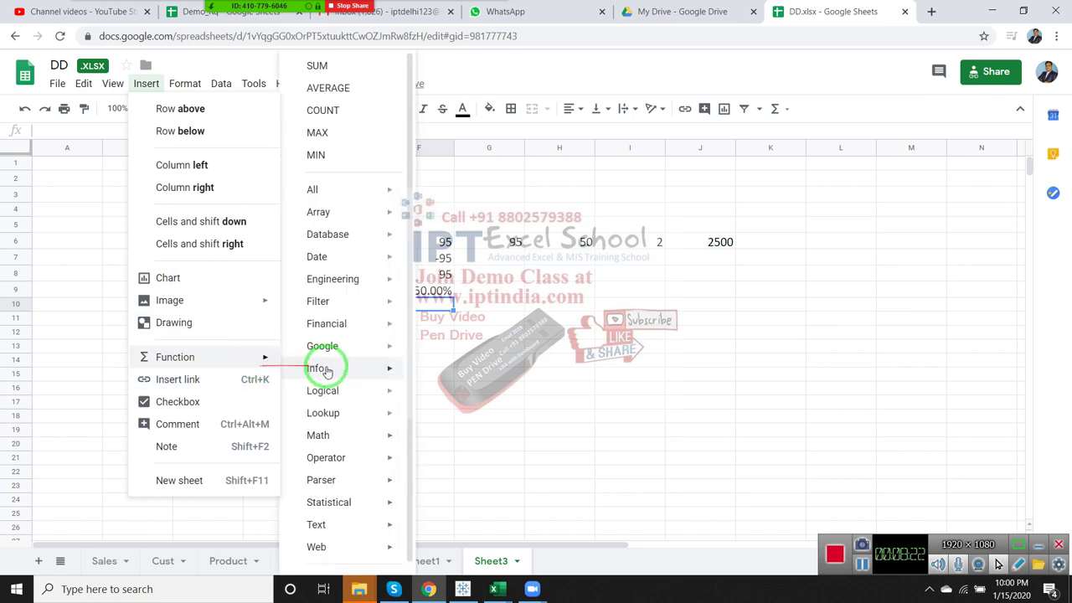
mouse_move(332, 394)
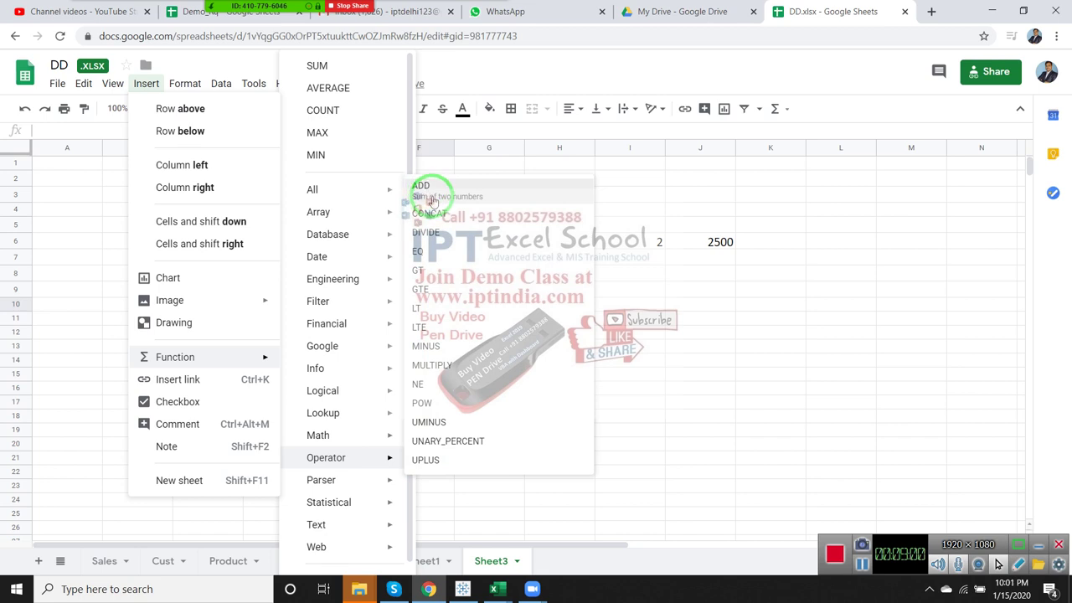
click(429, 199)
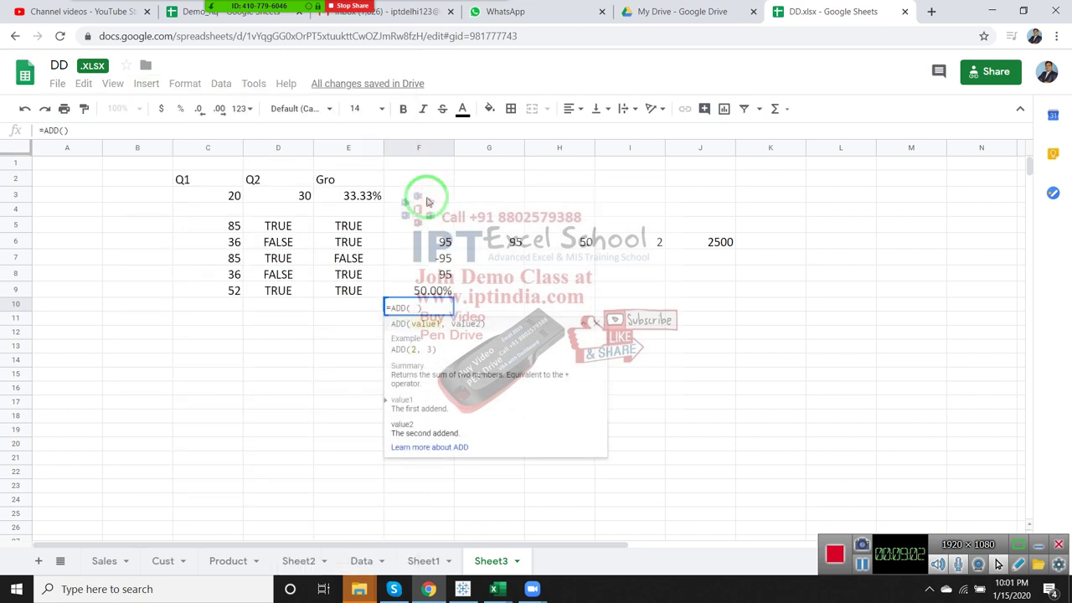
- Finish the ADD formula in F10 so it returns 80
text(20+30)
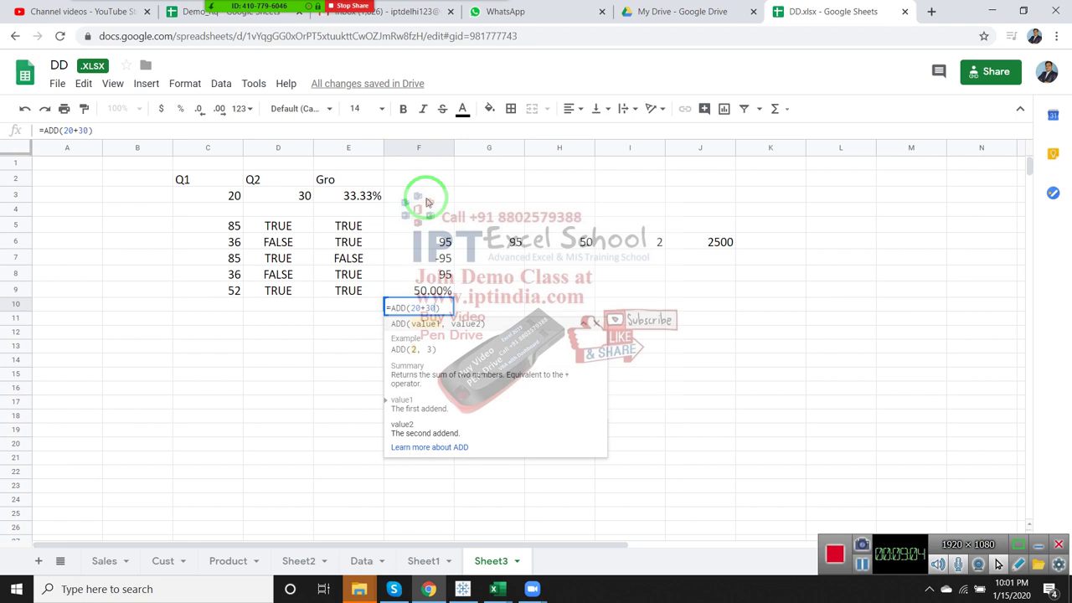
key(BackSpace)
key(BackSpace)
key(BackSpace)
text(,6)
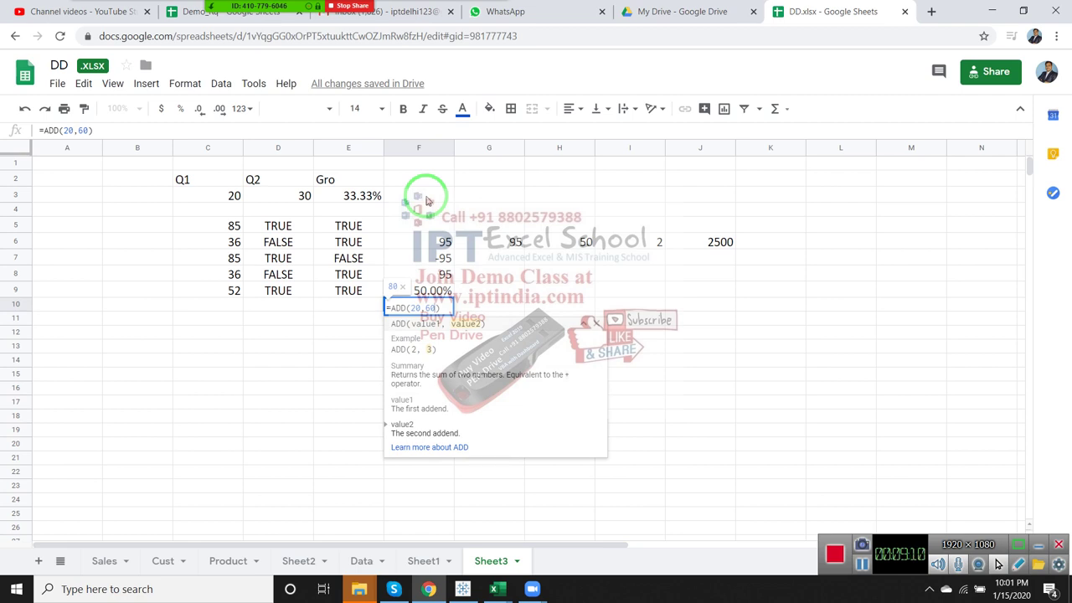
key(Return)
key(Up)
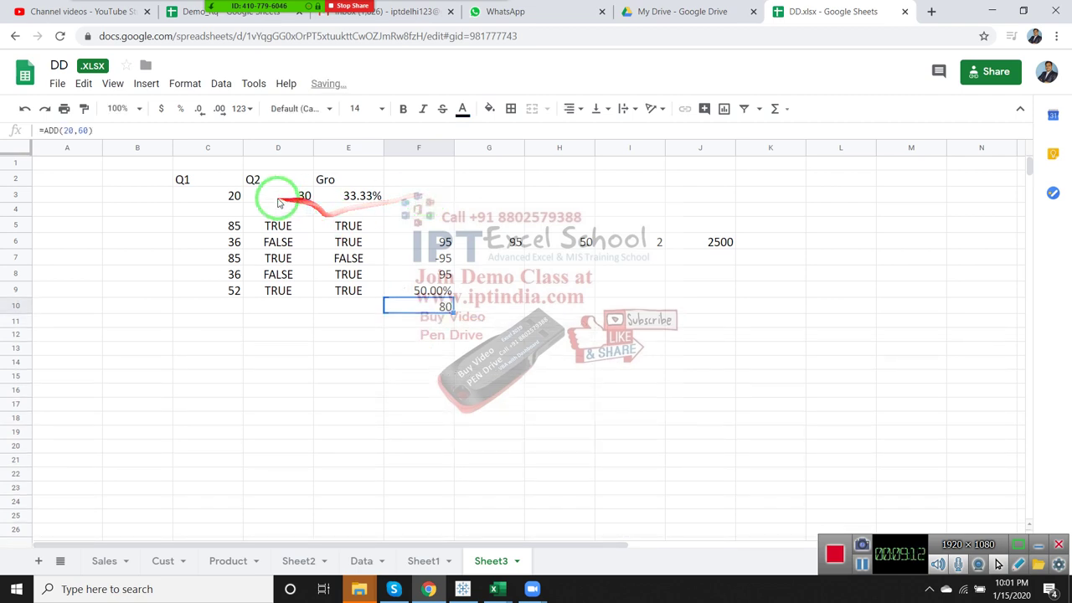
- Total C5:C9 in D11 with =SUM, giving 294
click(258, 321)
text(=s)
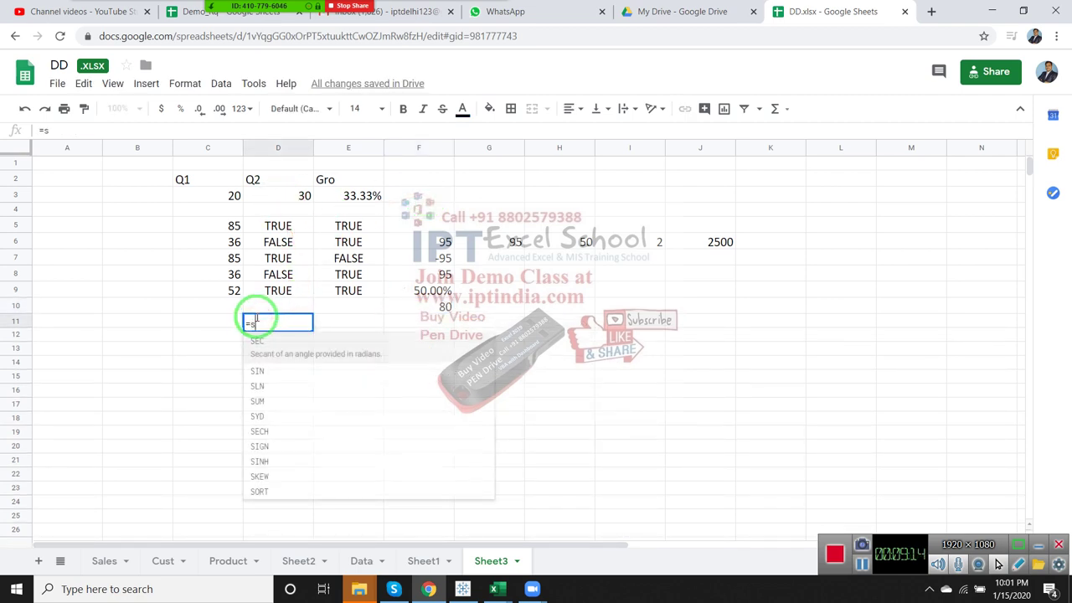
text(um()
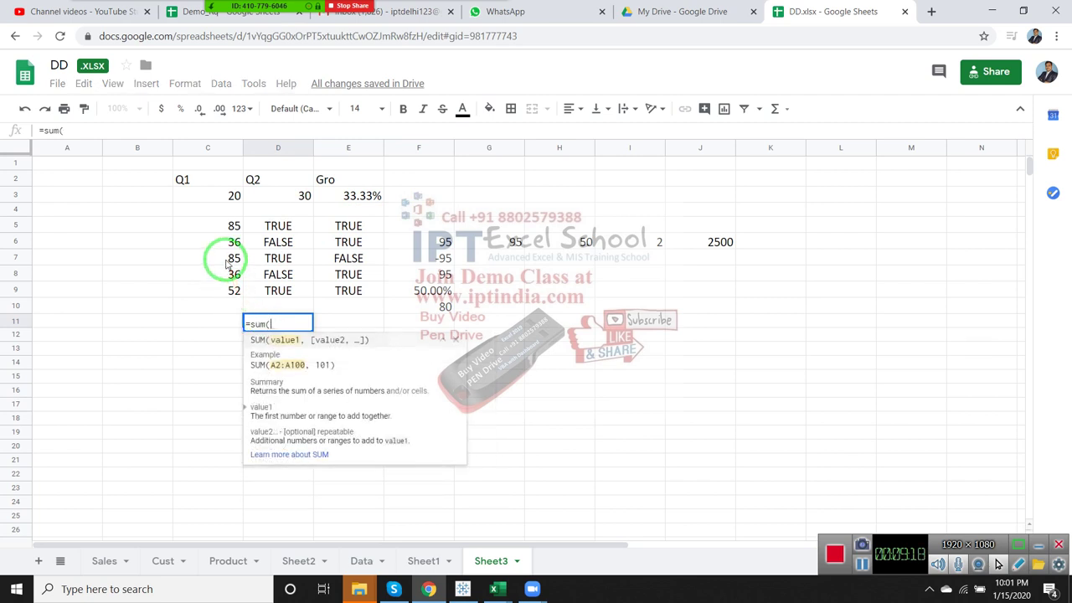
drag(210, 226, 210, 289)
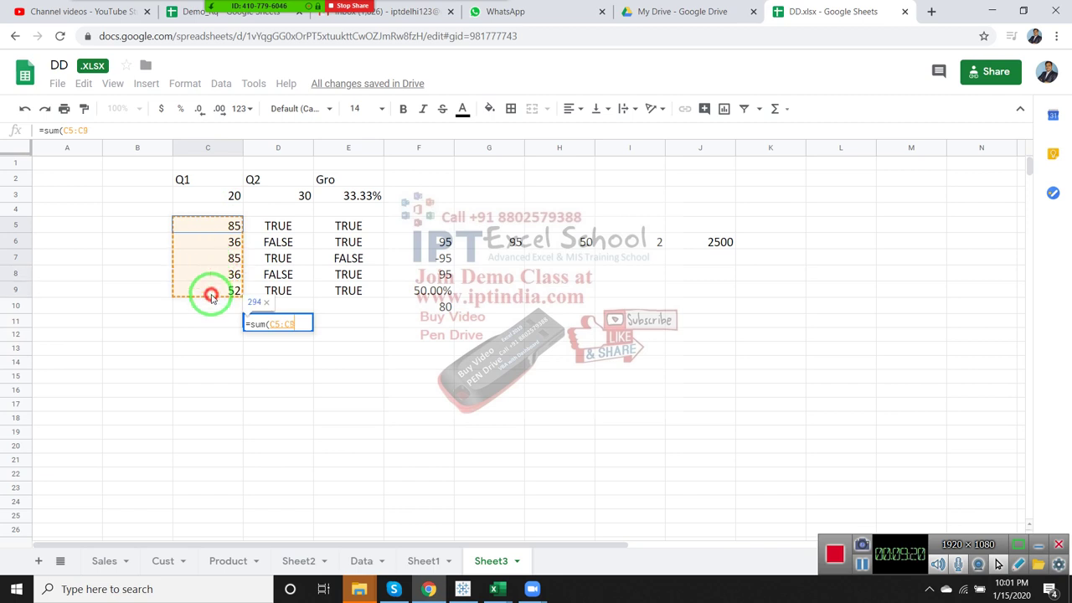
key(Return)
- Try =ADD(C5:C9) in D12, which returns an #N/A error
text(=a)
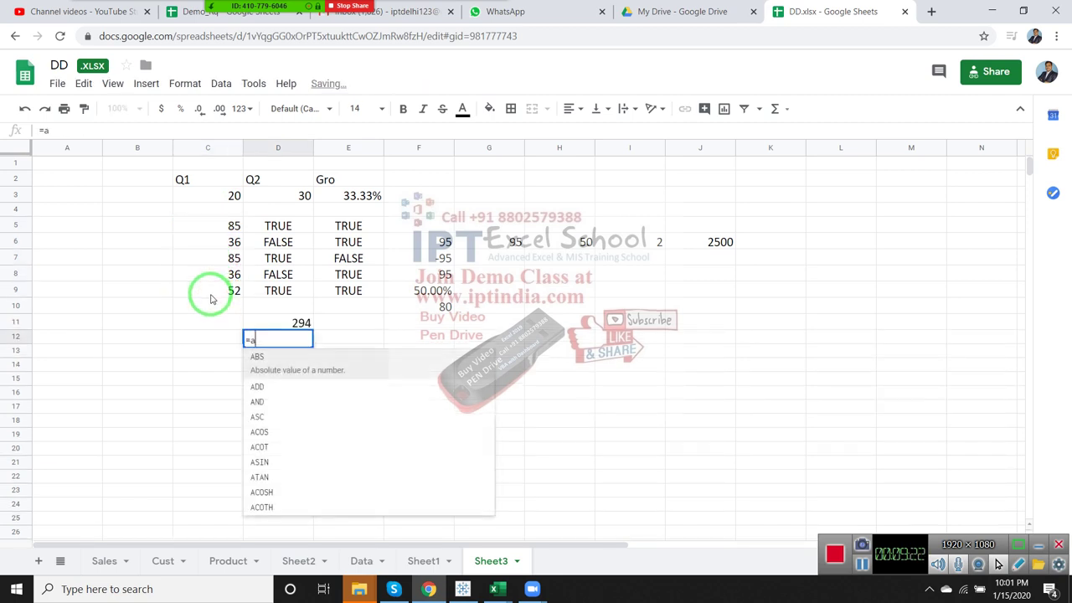
text(dd()
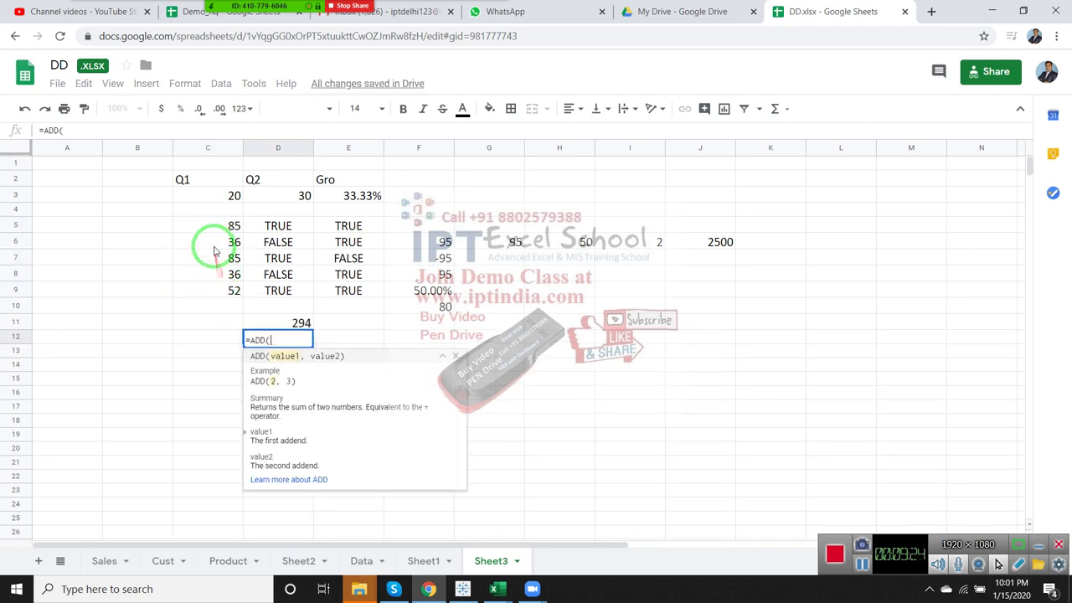
drag(212, 226, 212, 287)
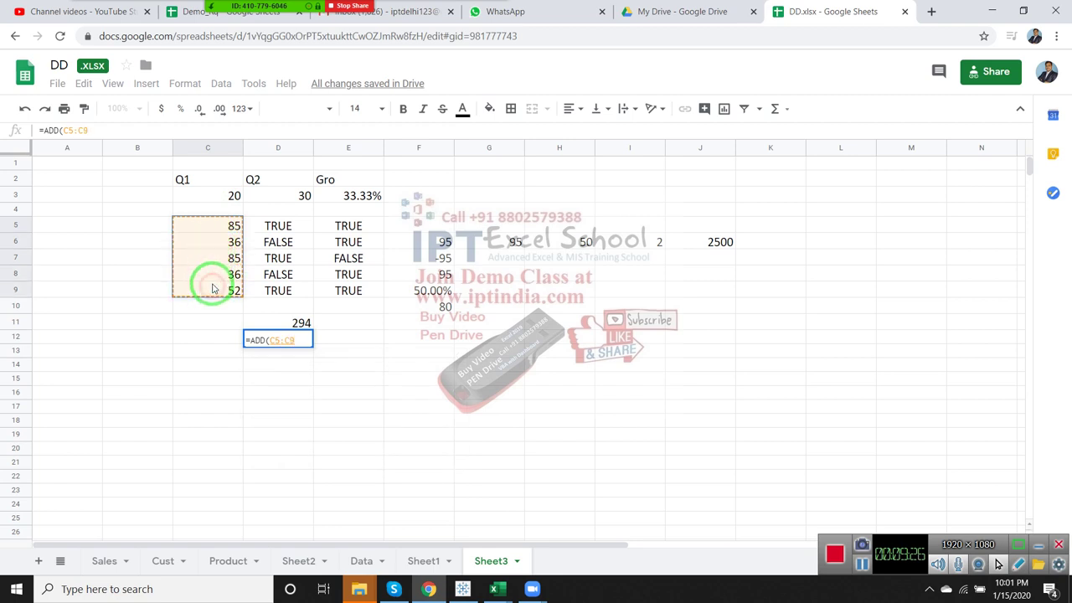
key(Return)
click(261, 327)
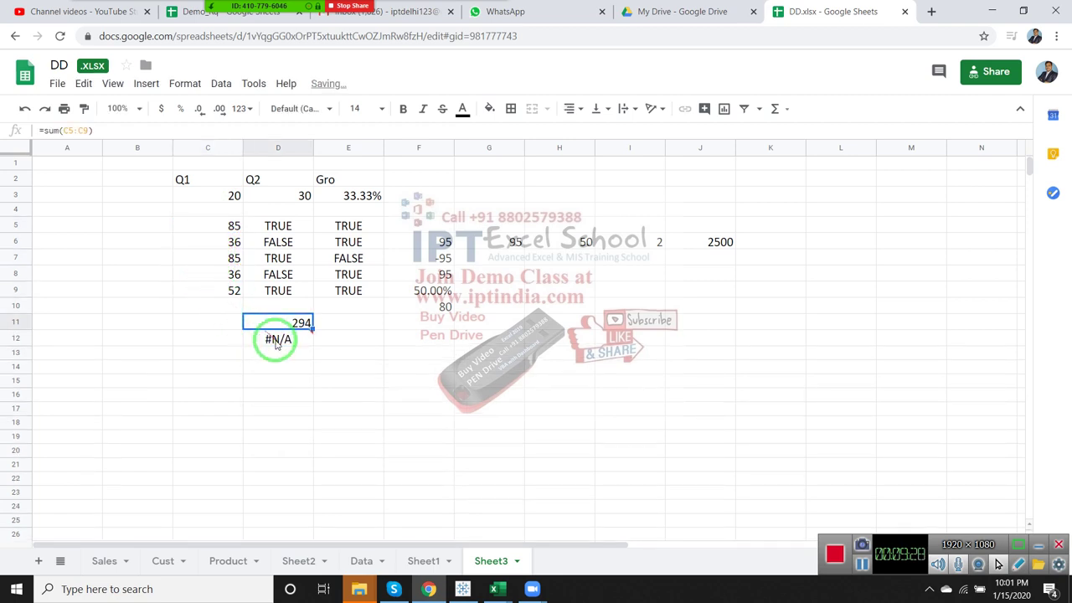
click(275, 339)
- Delete the erroring ADD formula so D12 is blank
double_click(275, 339)
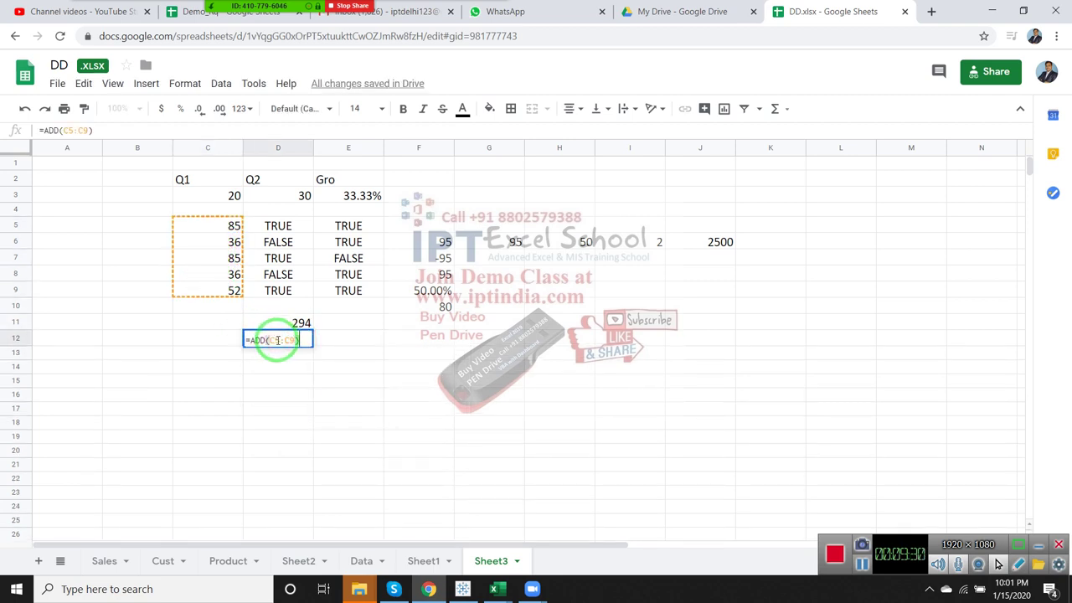
key(BackSpace)
key(BackSpace)
key(BackSpace)
key(BackSpace)
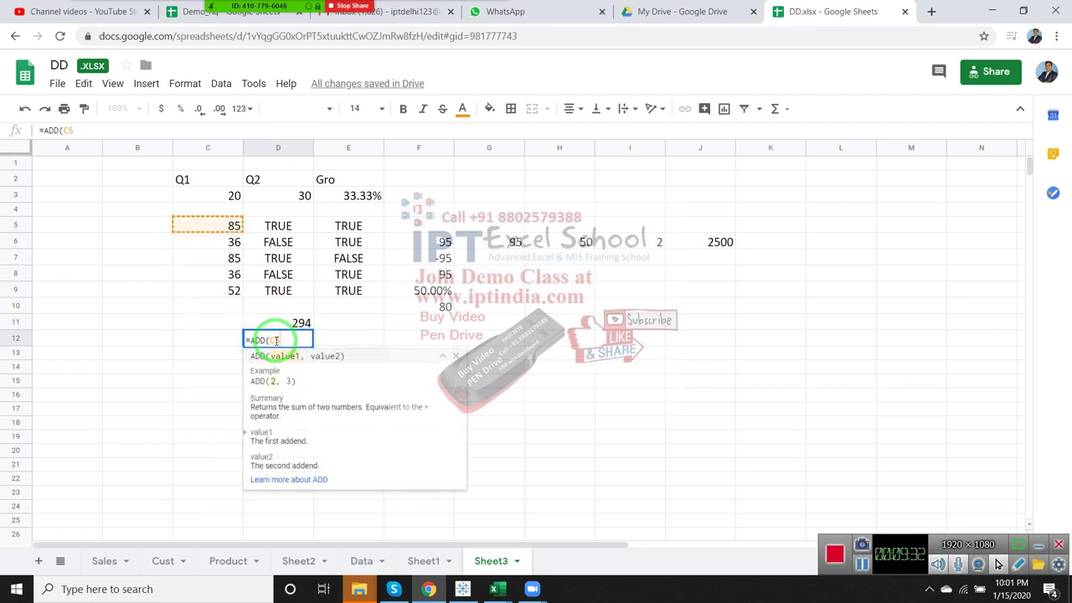
key(BackSpace)
key(BackSpace)
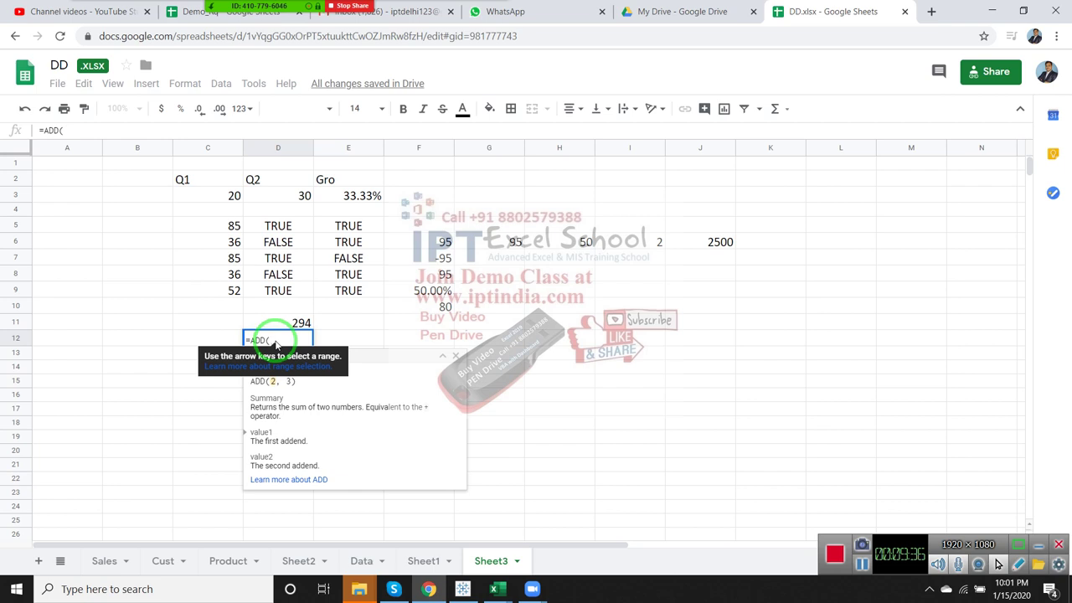
key(BackSpace)
key(Escape)
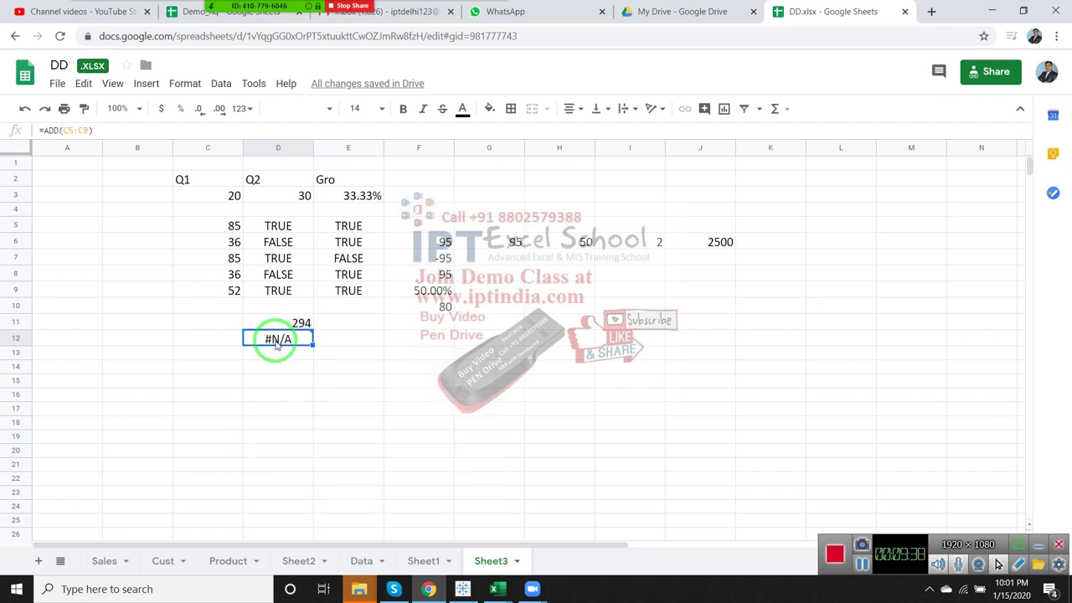
key(Delete)
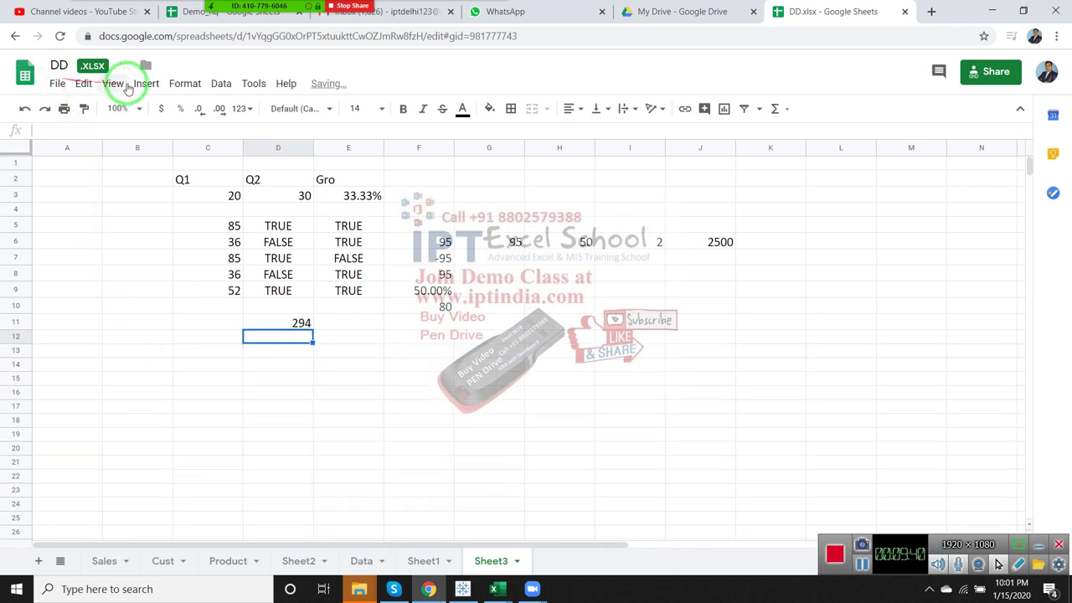
click(146, 85)
mouse_move(221, 359)
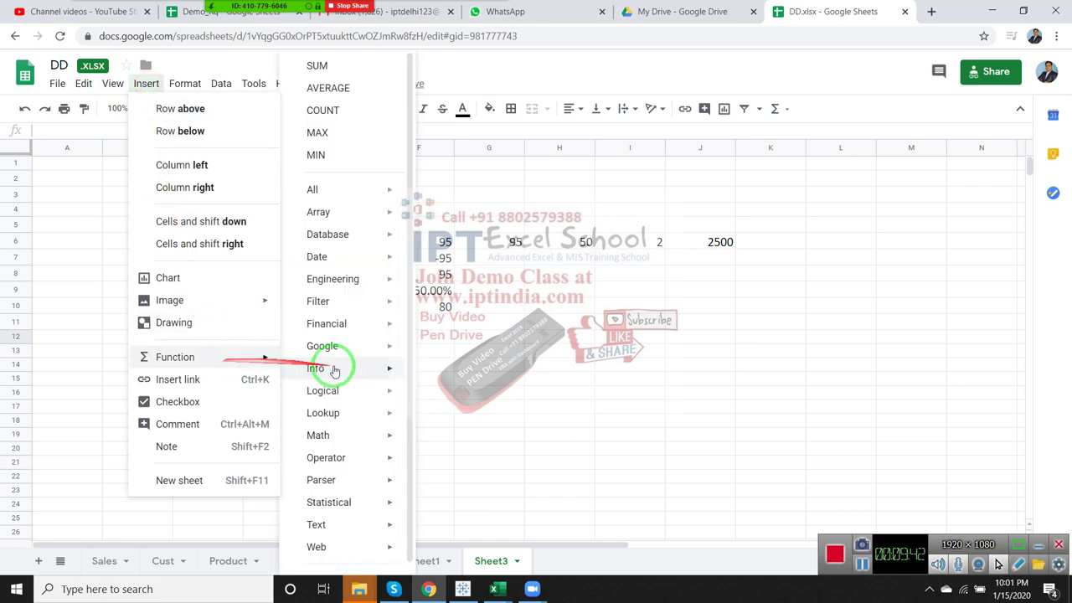
mouse_move(335, 366)
mouse_move(370, 458)
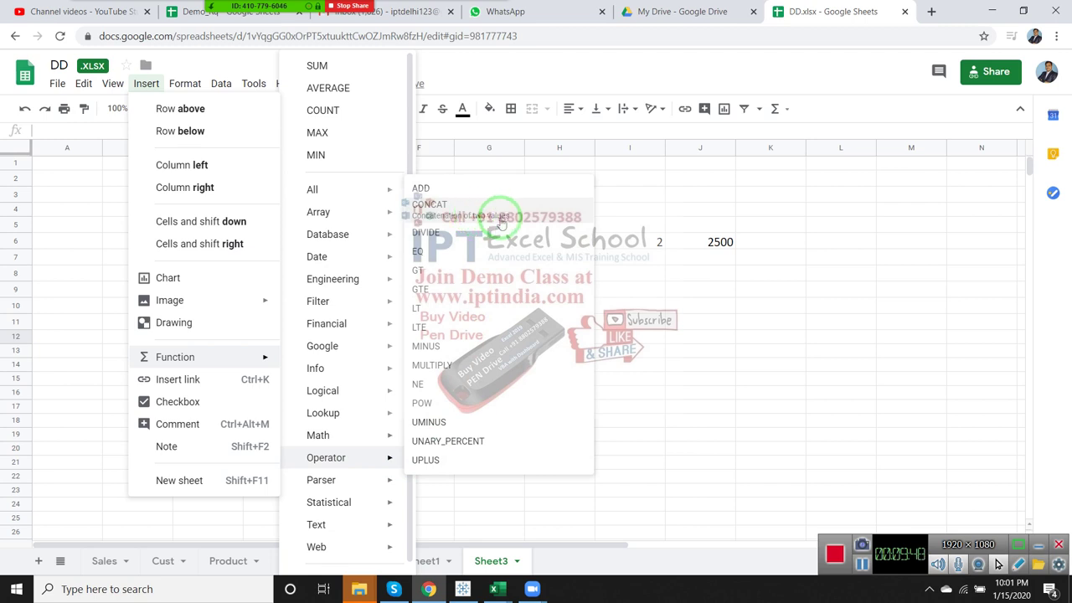
click(501, 218)
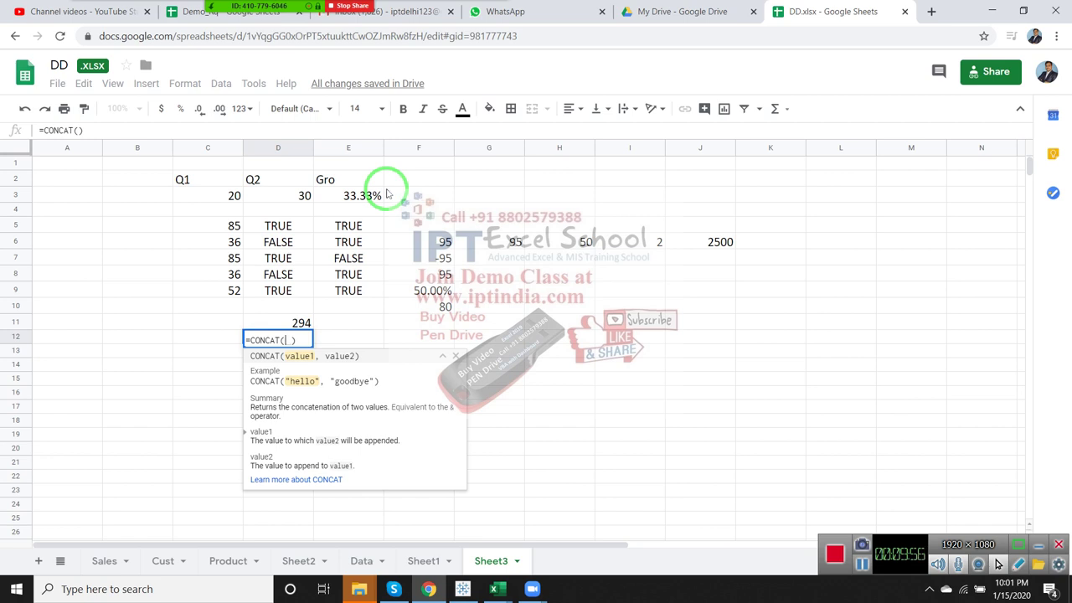
click(233, 291)
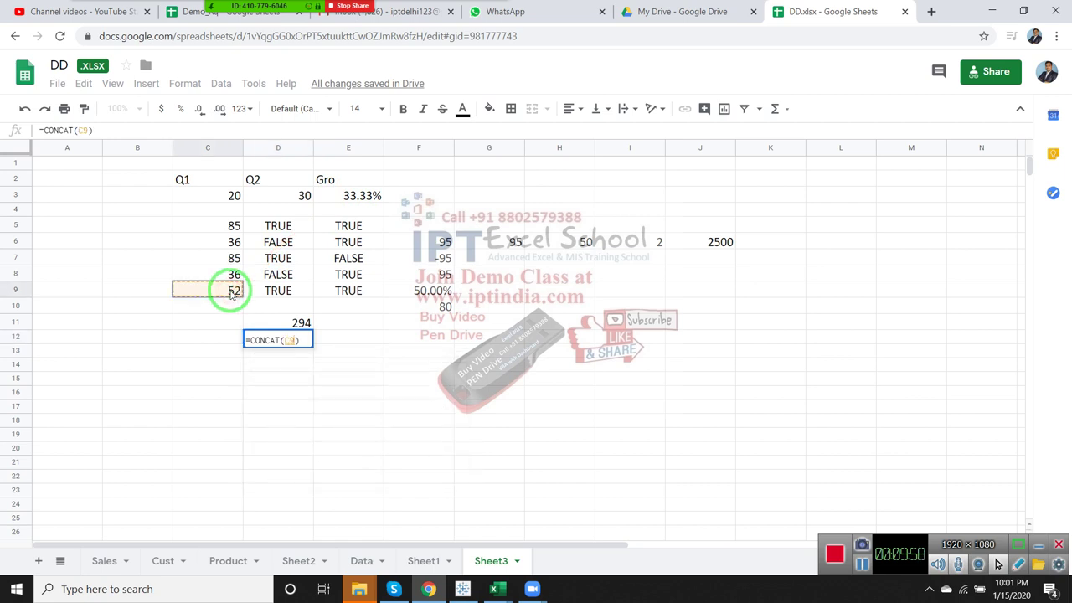
text(,)
click(238, 274)
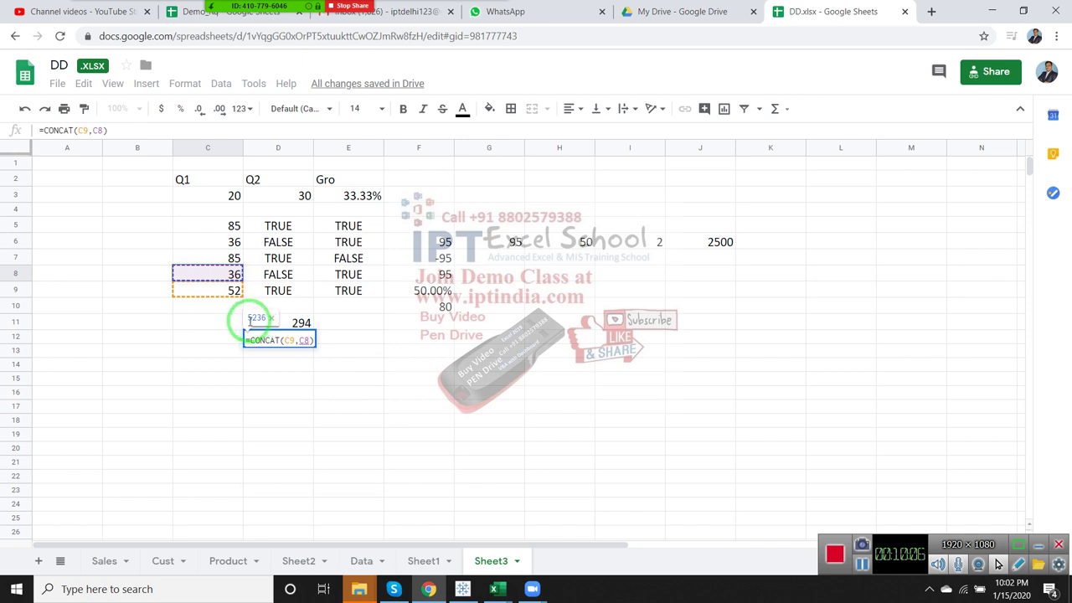
key(Escape)
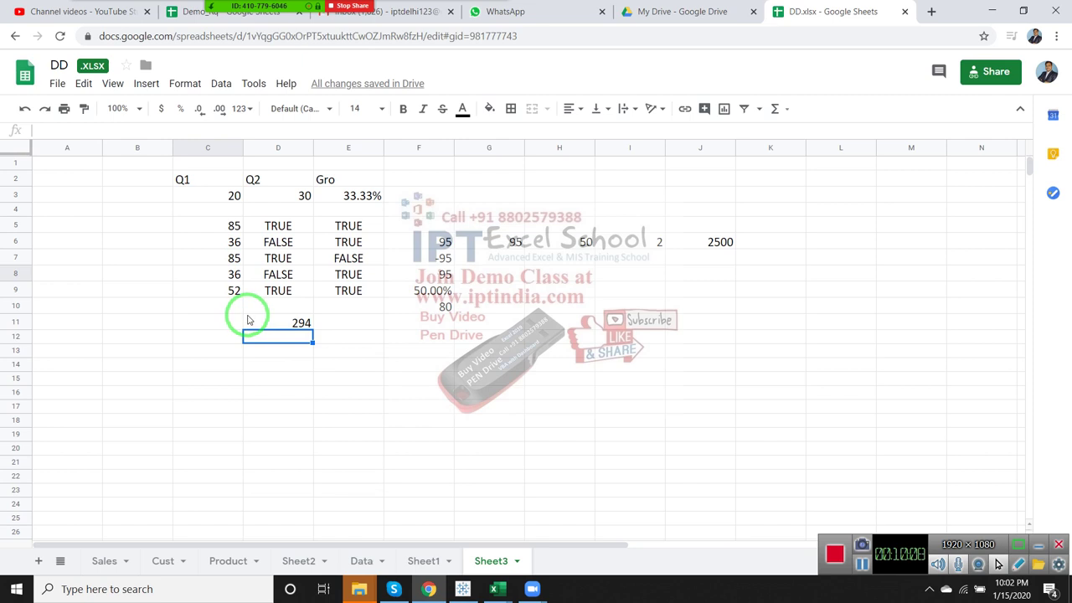
- Type a first name in D12 and a surname in E12
text(Suj)
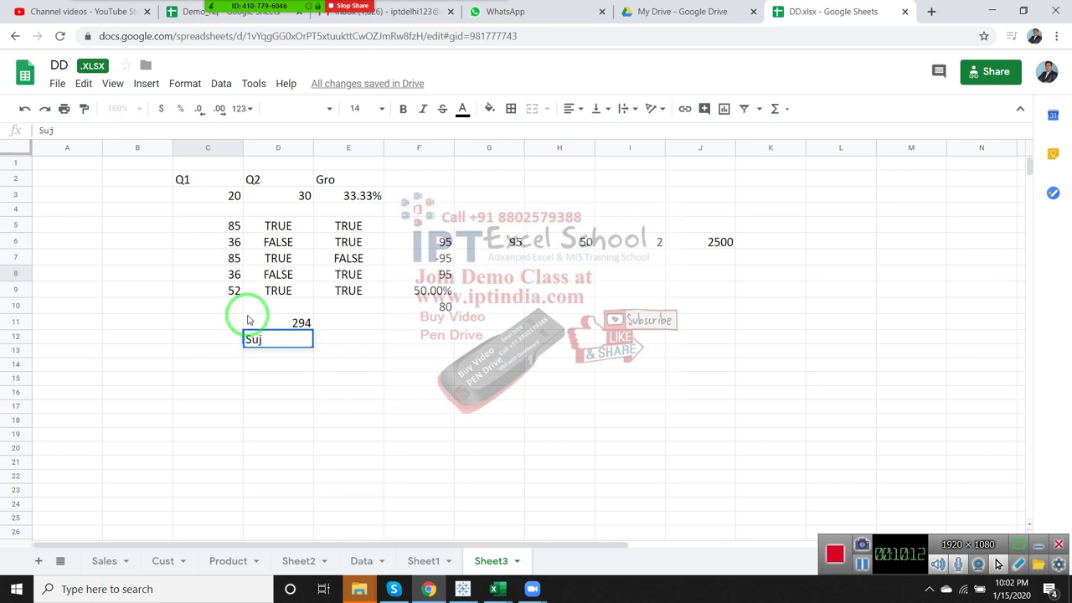
text(eet)
key(Tab)
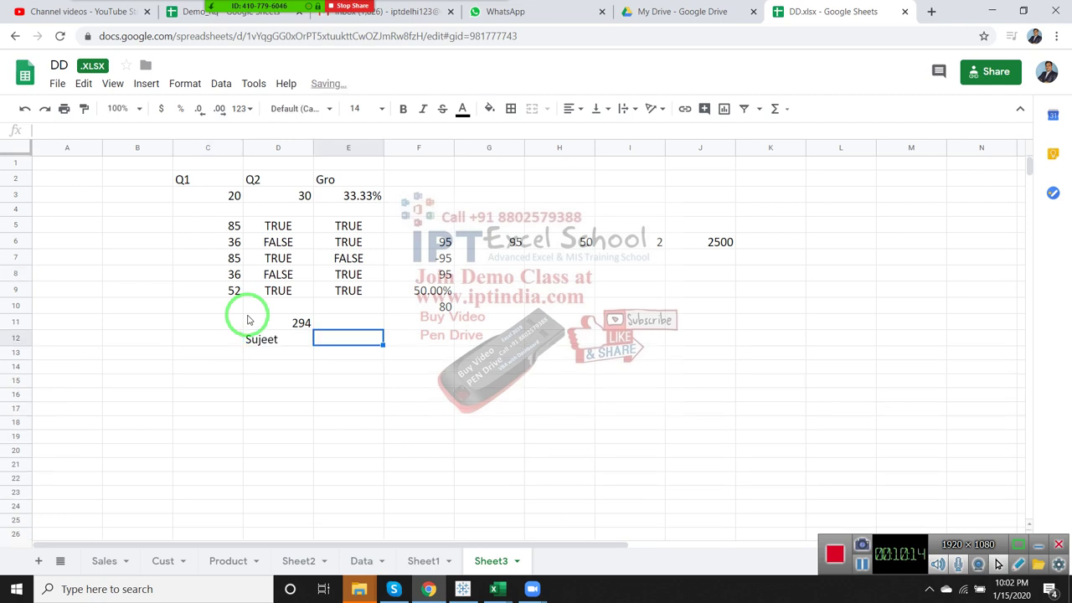
text(Kumar)
key(Tab)
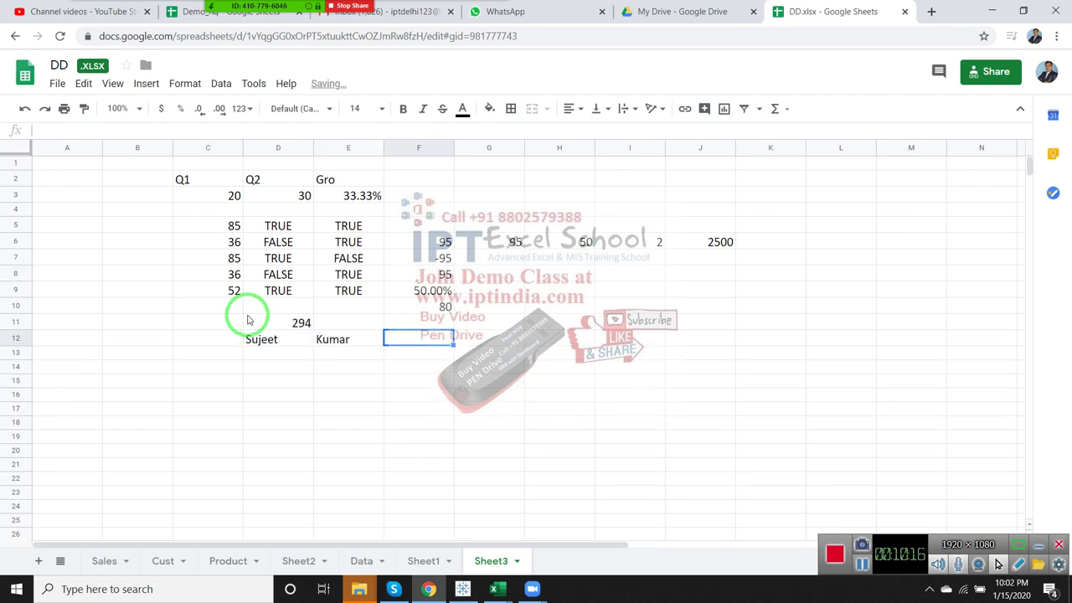
- Join the two names in F12 with =CONCAT(D12,E12)
text(=con)
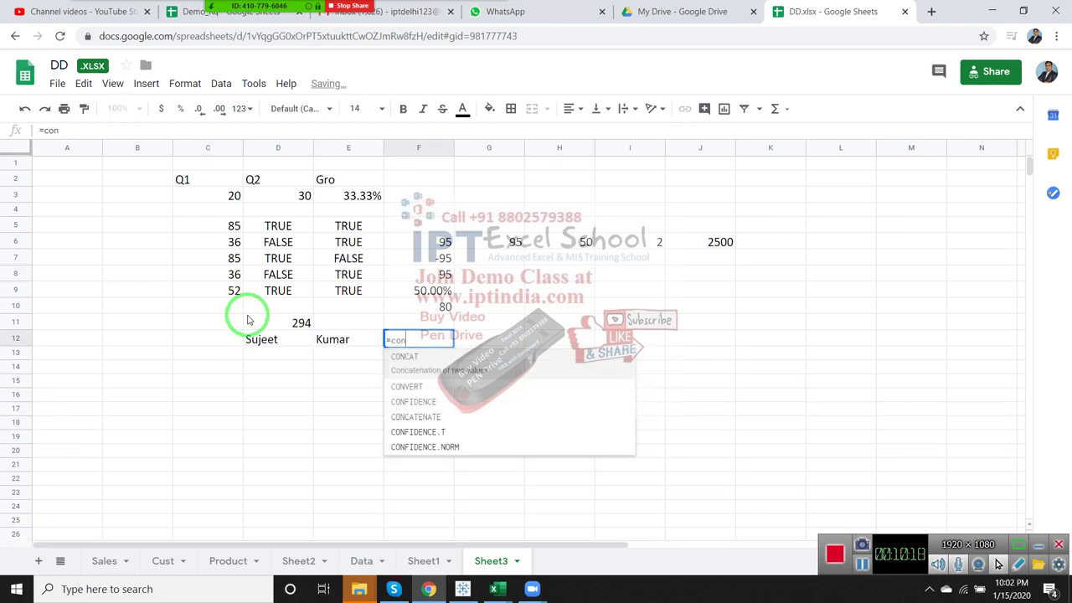
key(Tab)
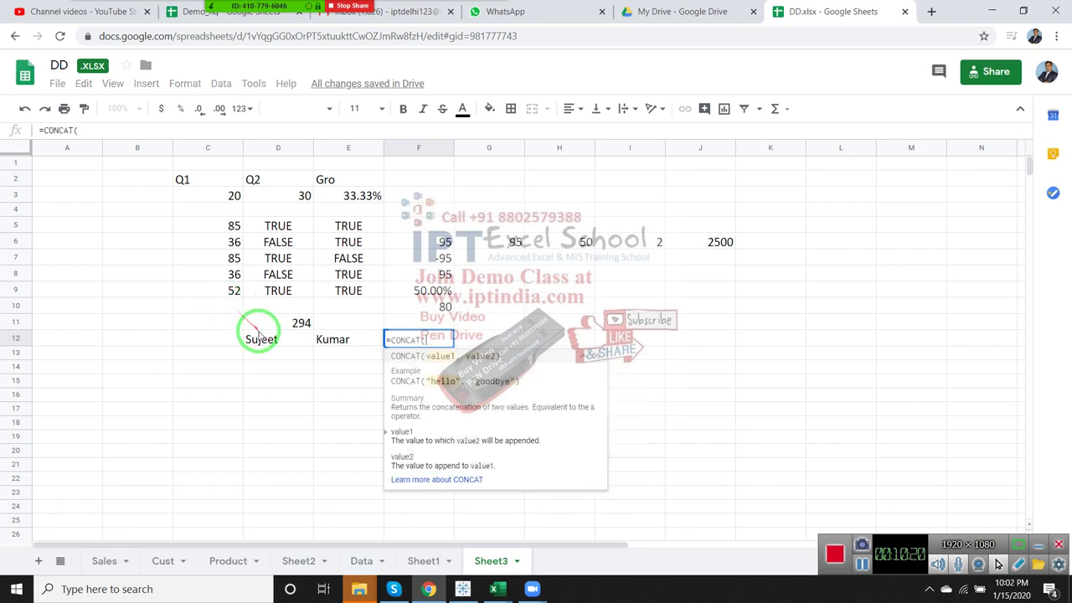
click(255, 327)
text(,)
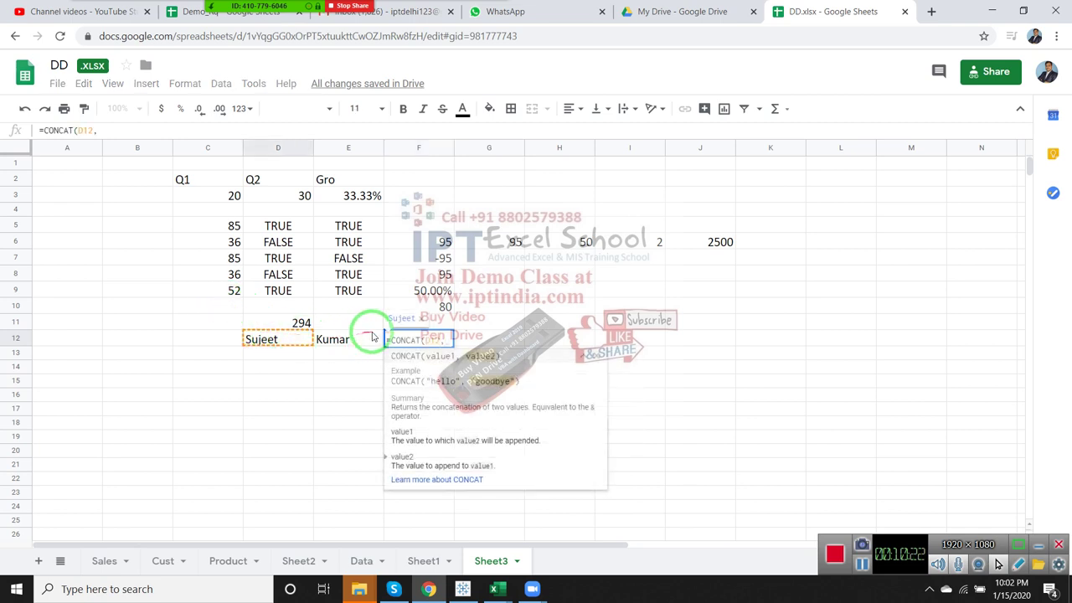
click(352, 337)
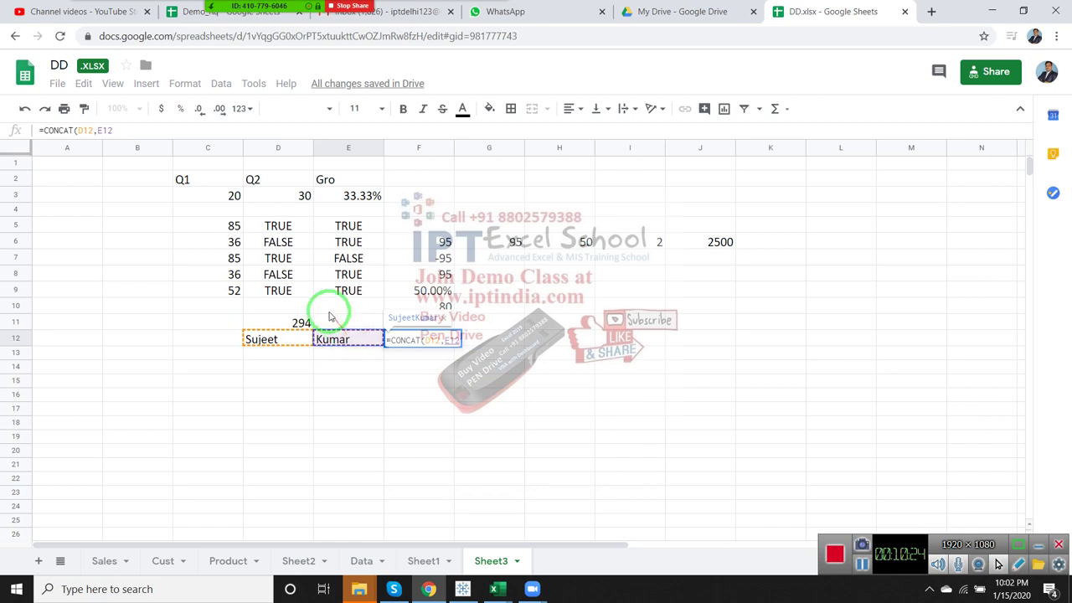
key(Return)
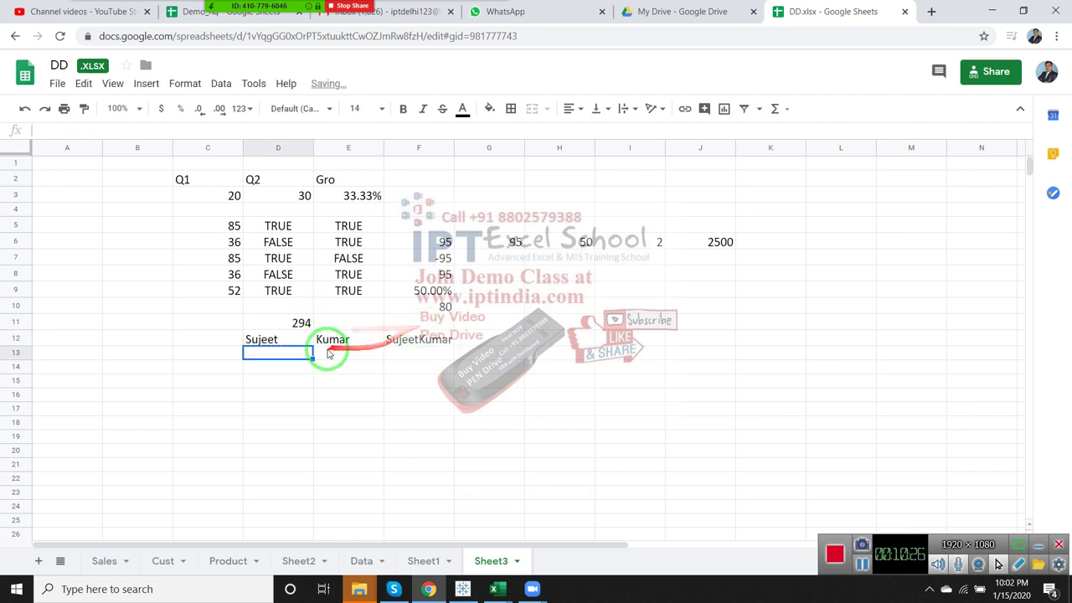
- Enter =CONCAT(C5:C9) in D13, which returns #N/A for the range
text(=ci)
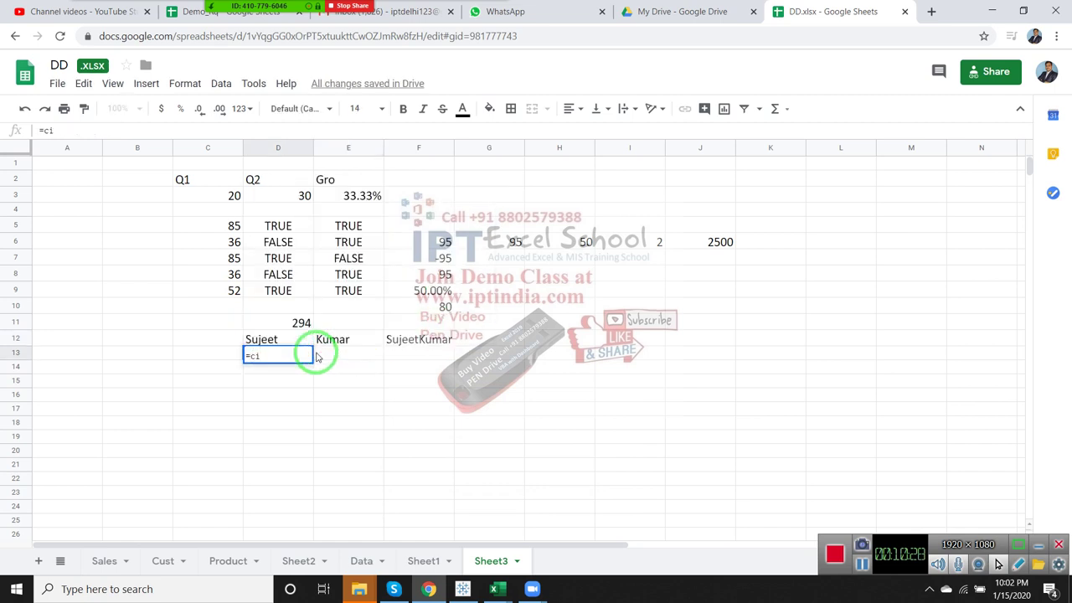
key(BackSpace)
text(on)
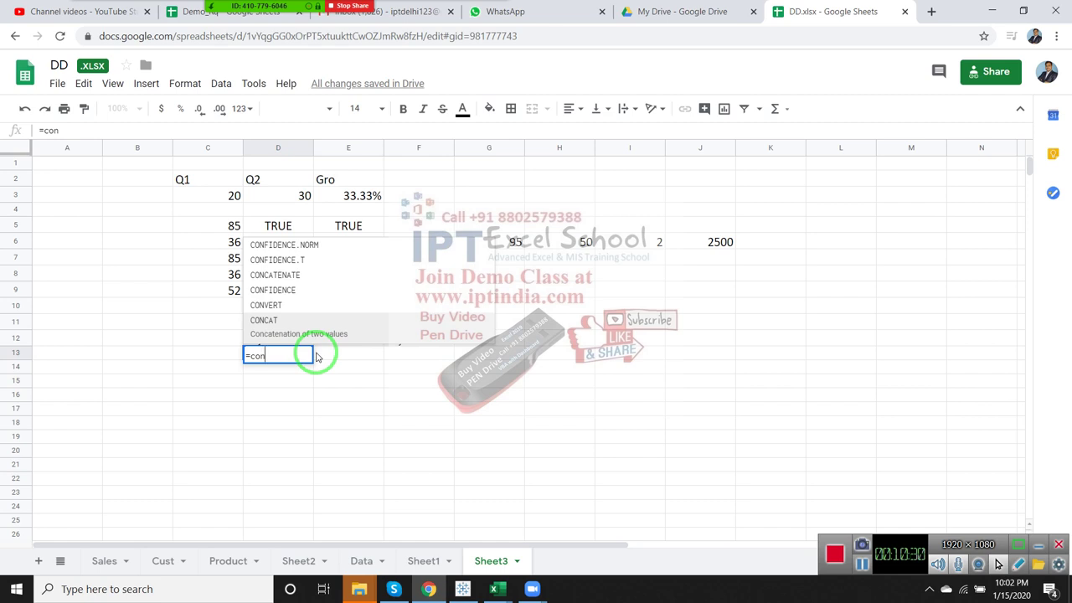
key(Tab)
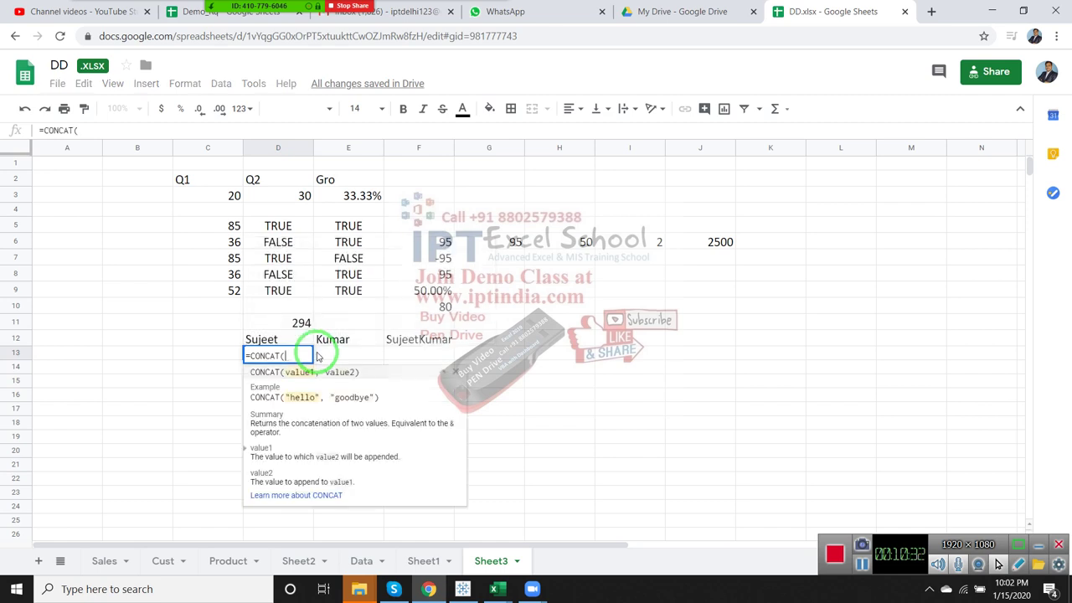
drag(219, 231, 224, 290)
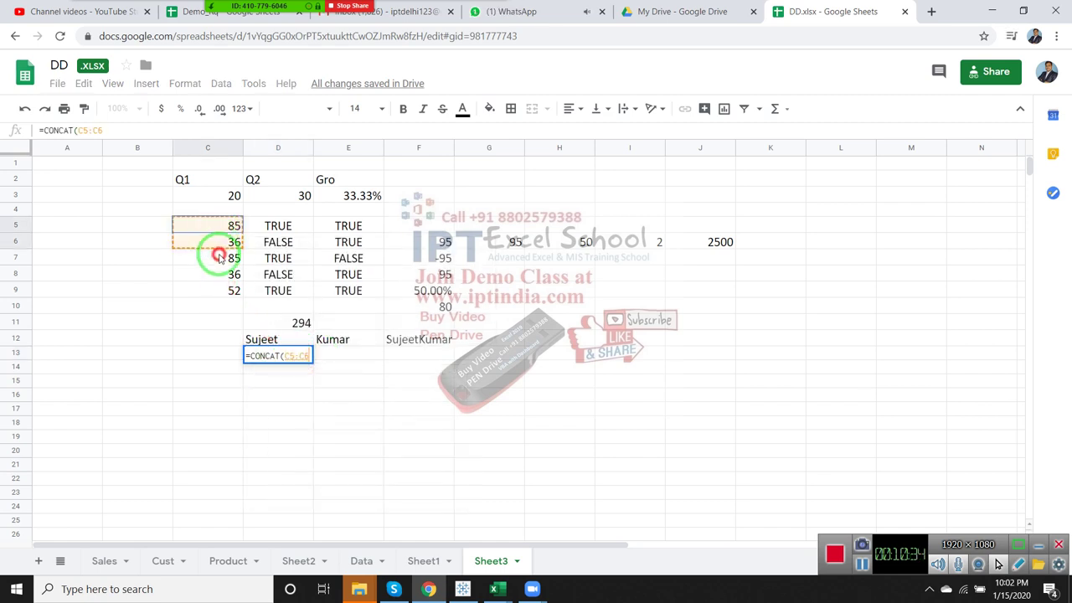
key(Return)
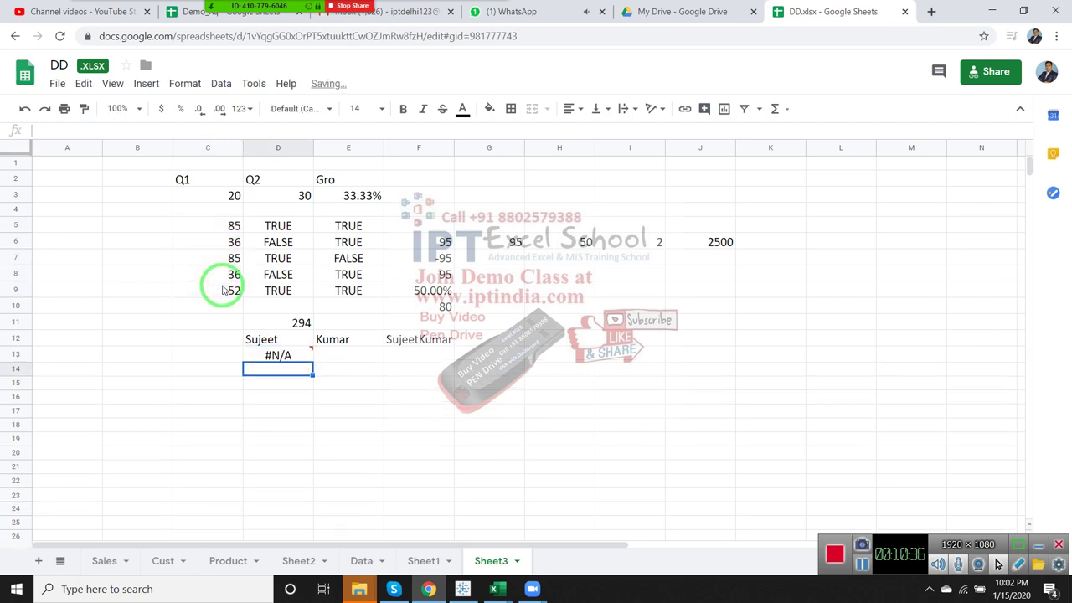
key(Up)
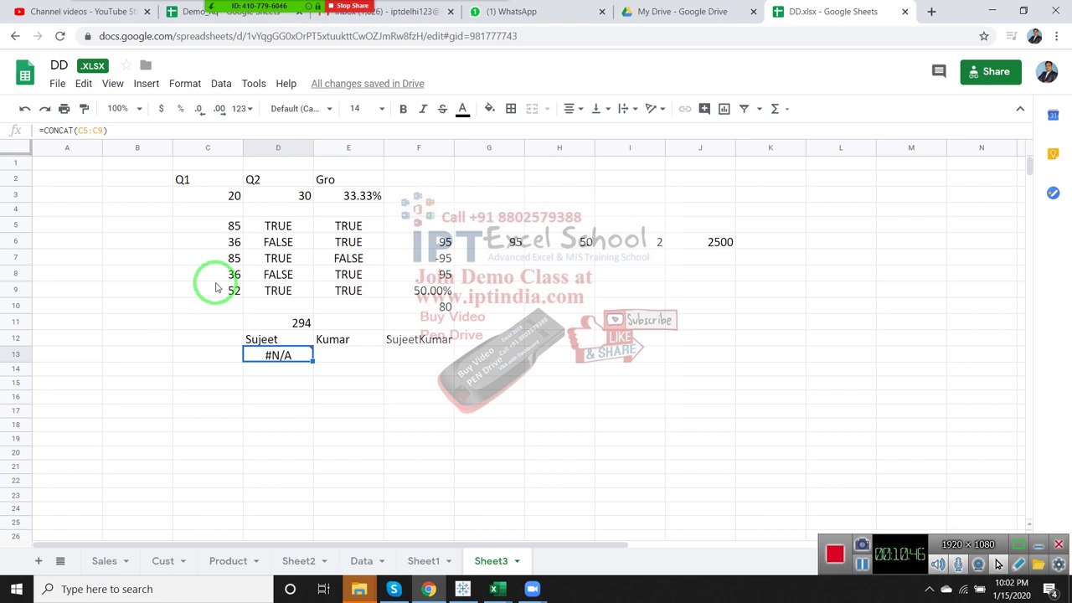
click(59, 84)
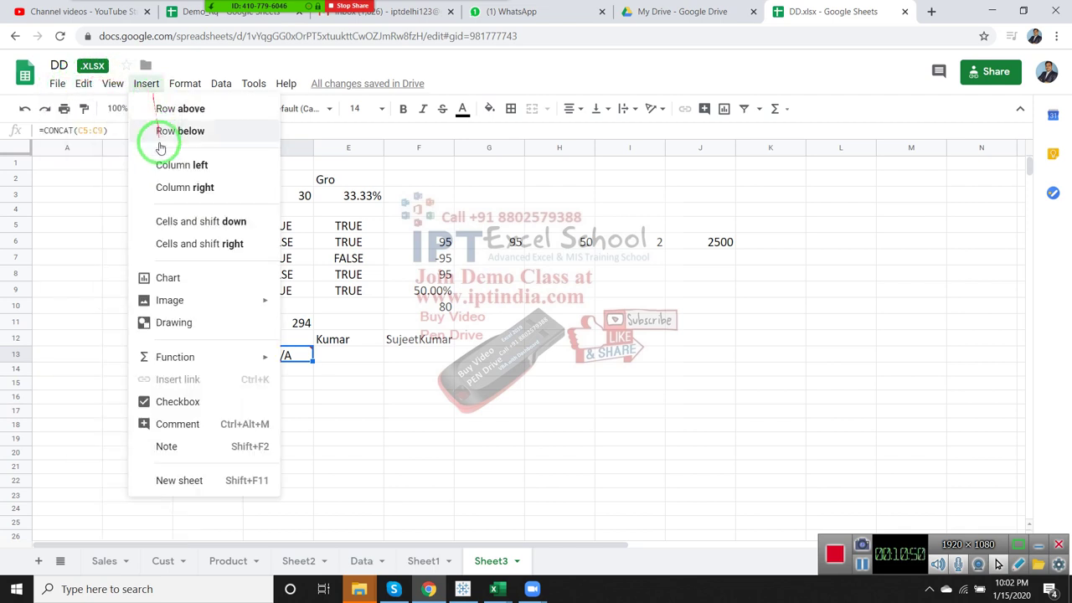
mouse_move(237, 355)
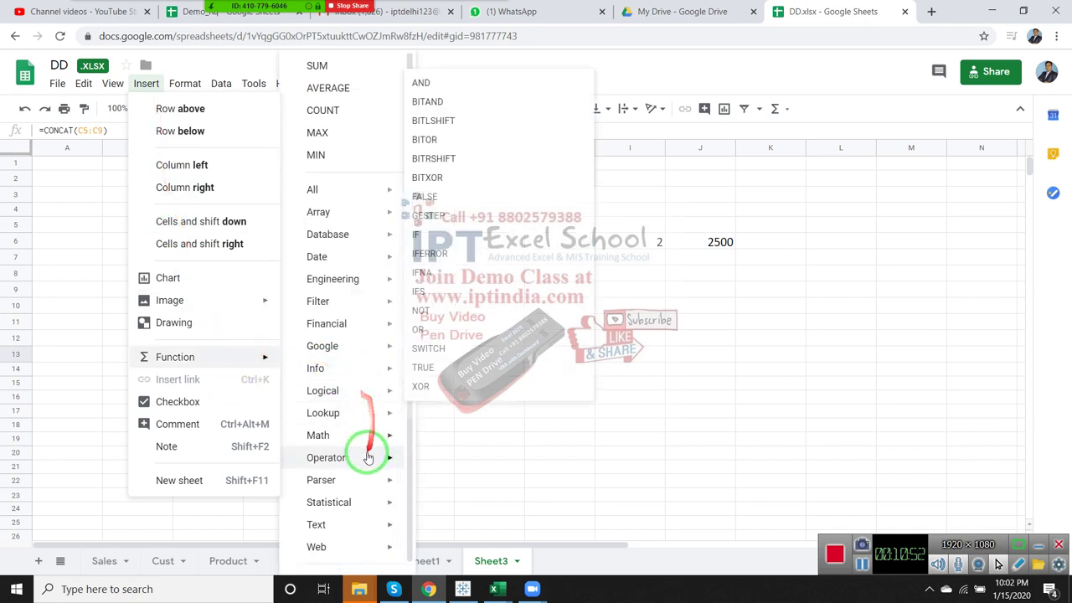
mouse_move(367, 460)
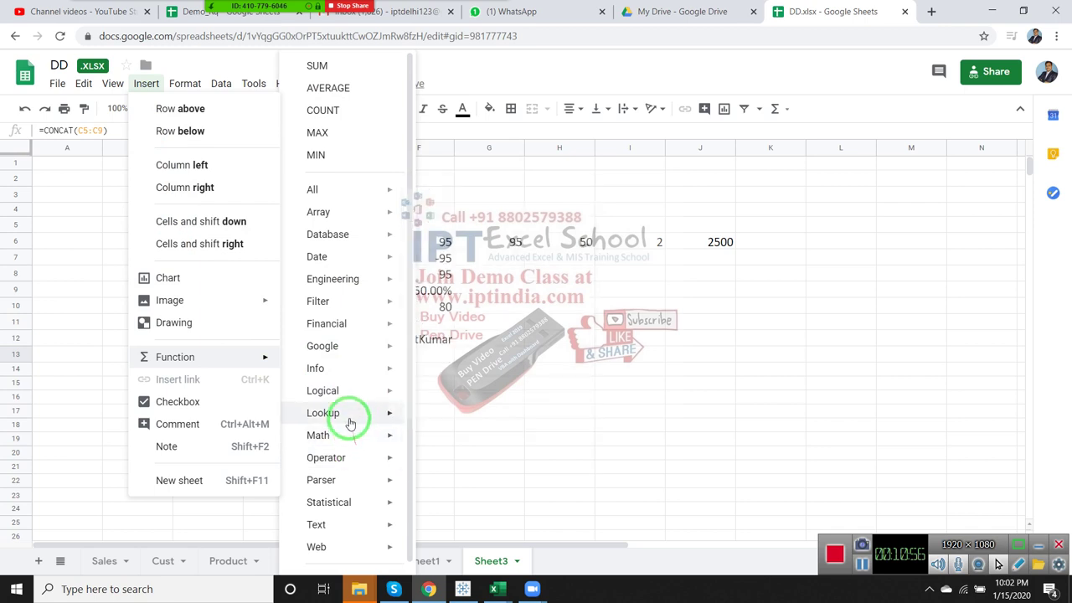
mouse_move(350, 423)
mouse_move(349, 393)
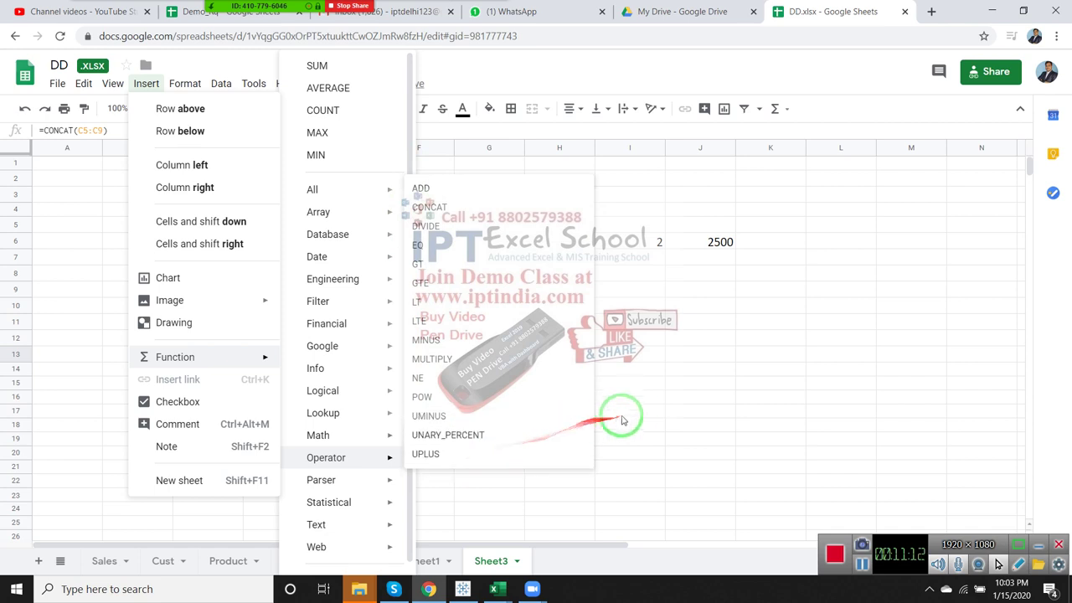
click(642, 353)
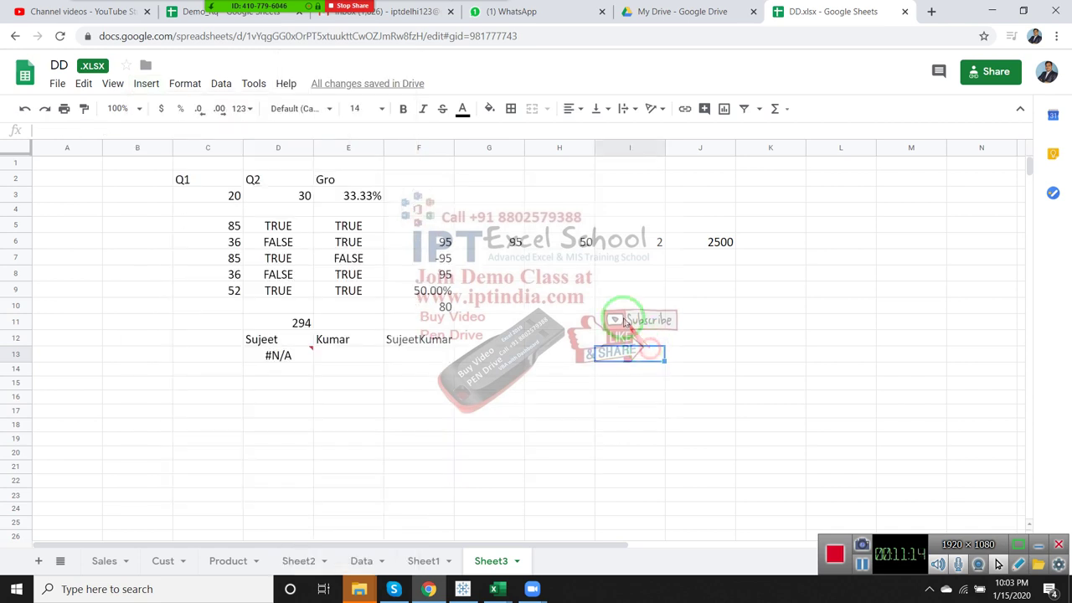
click(278, 242)
click(350, 243)
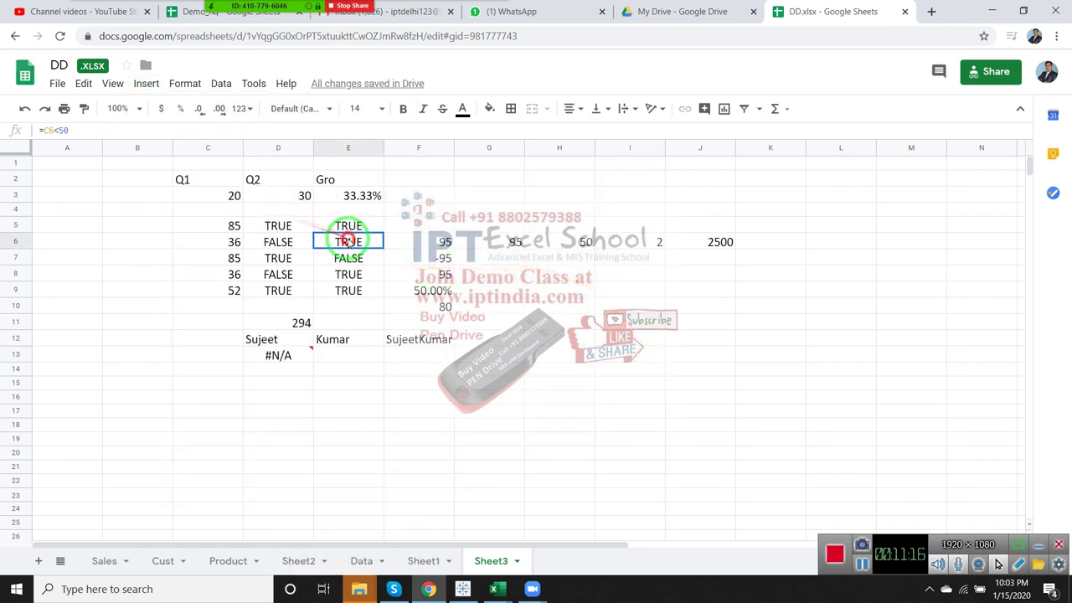